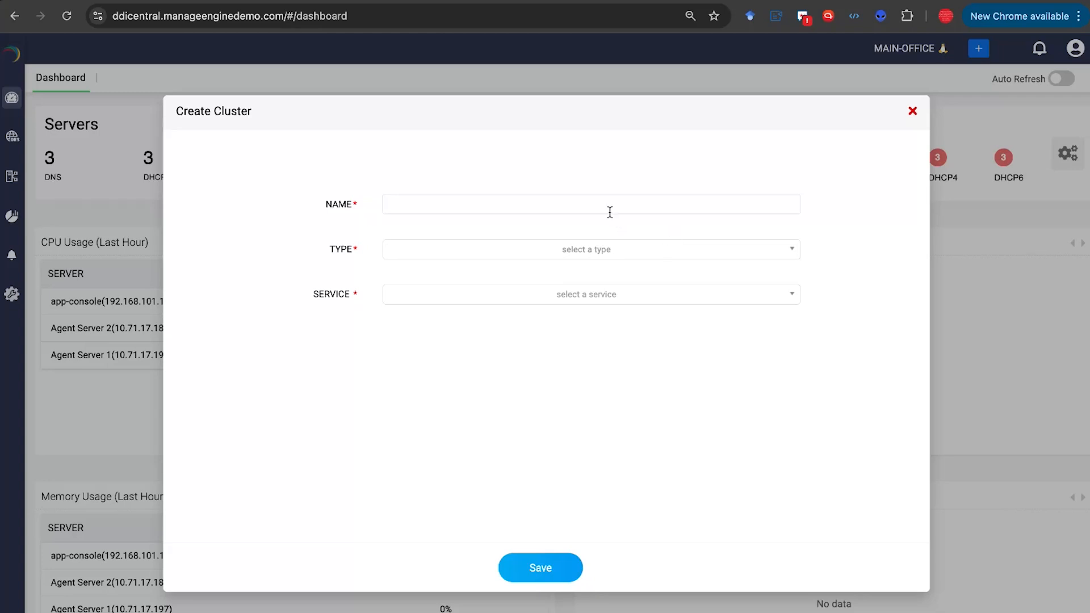
Step: Examine the available type and service options for a new cluster, and close the form without saving
left_click(607, 252)
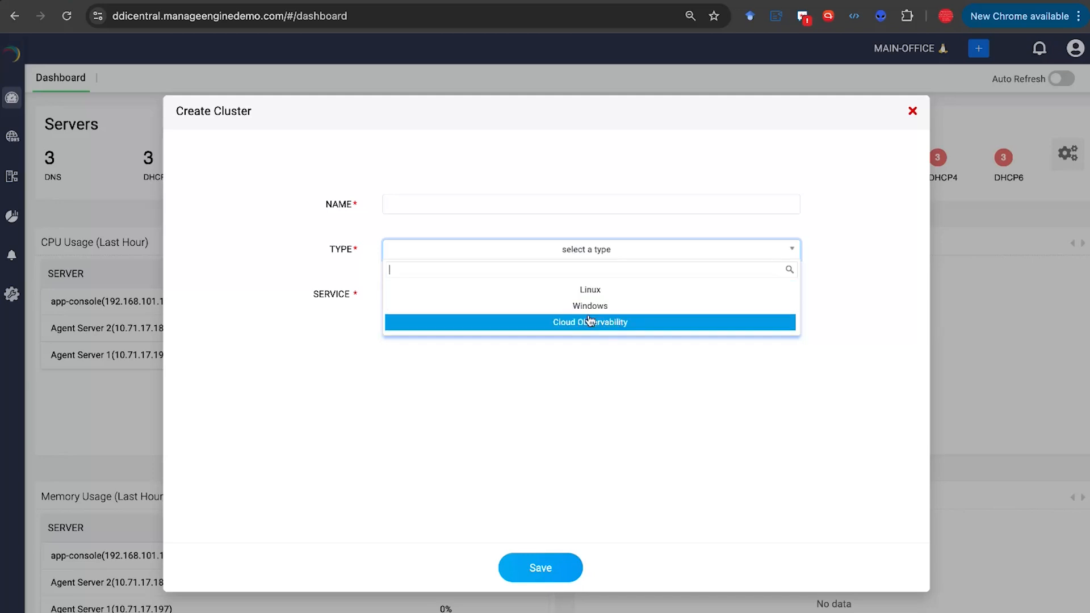
left_click(373, 270)
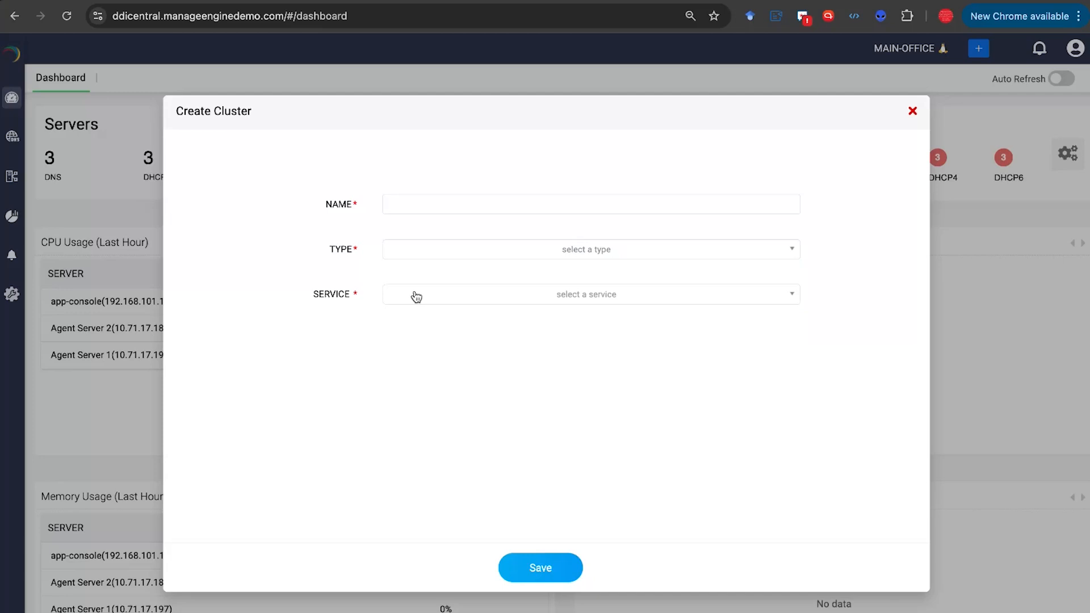
left_click(446, 301)
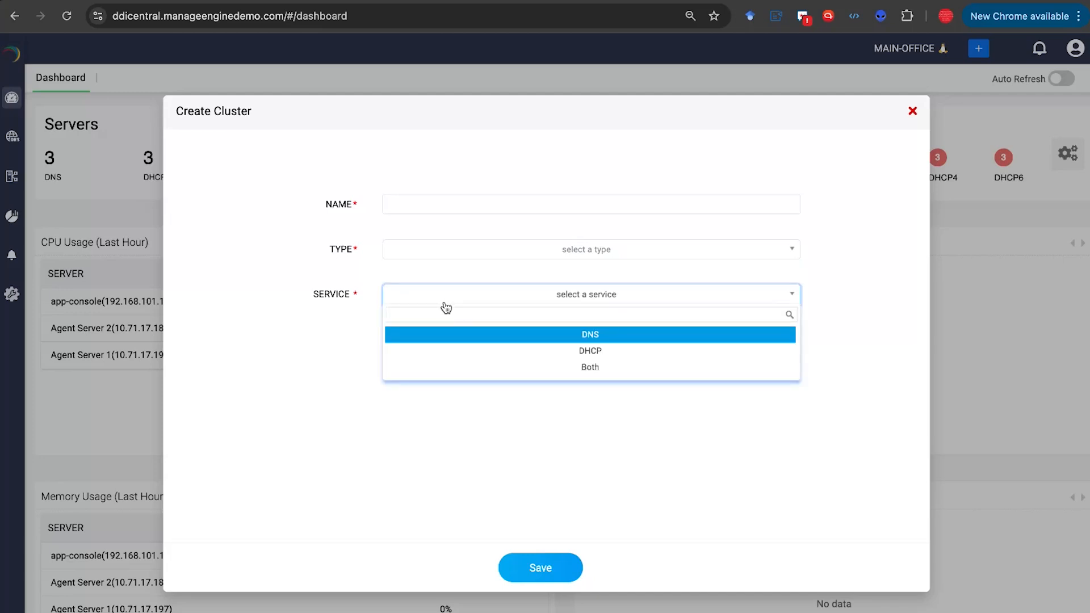
left_click(912, 112)
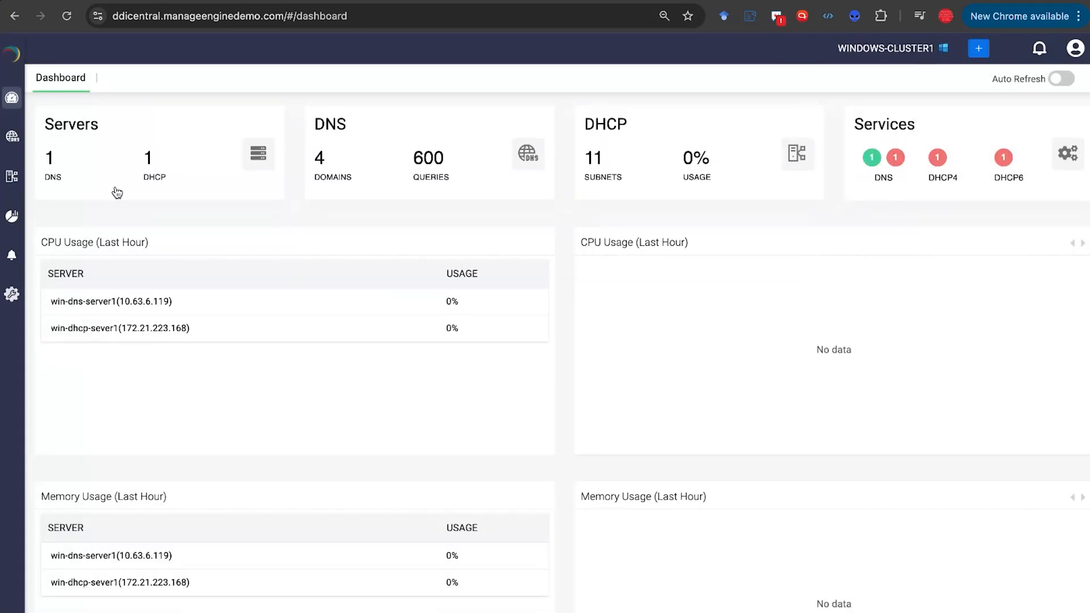
Step: Review the server creation form for the Windows cluster, including its server type options, and leave without creating a server
left_click(17, 299)
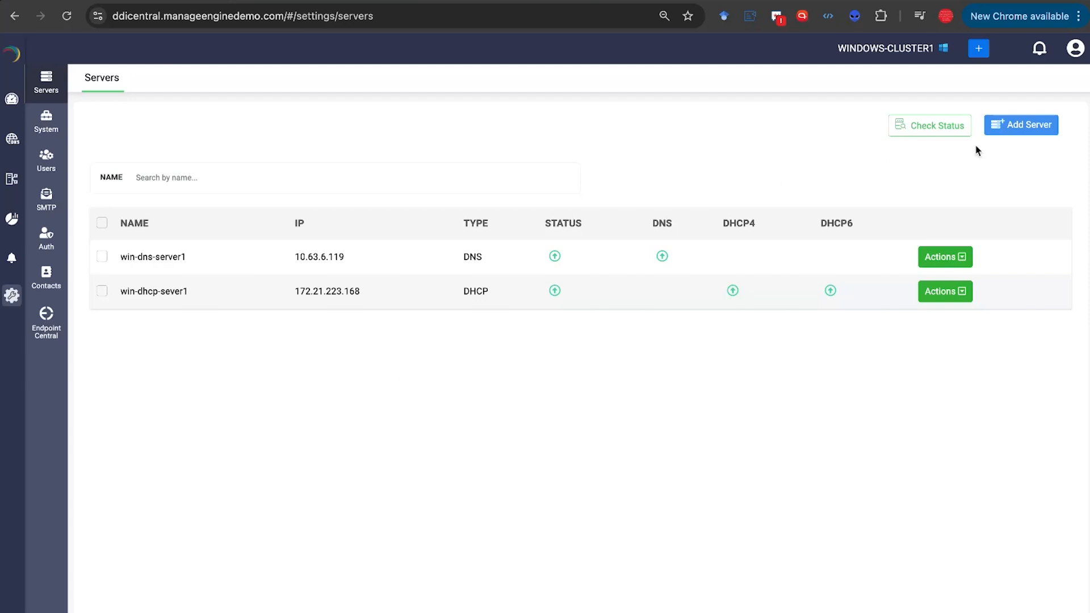
left_click(1008, 140)
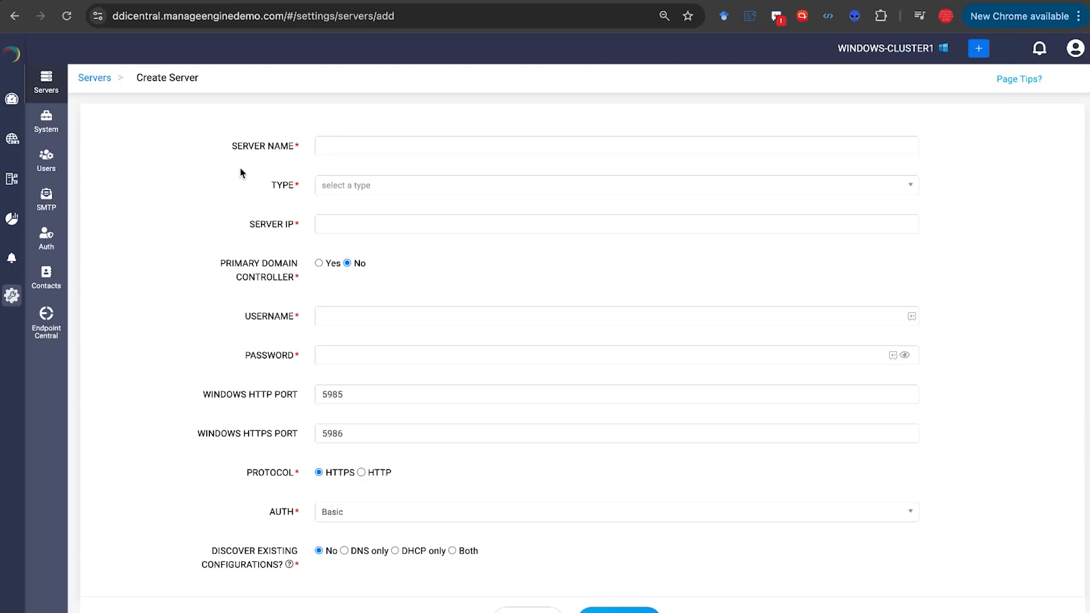
left_click(336, 192)
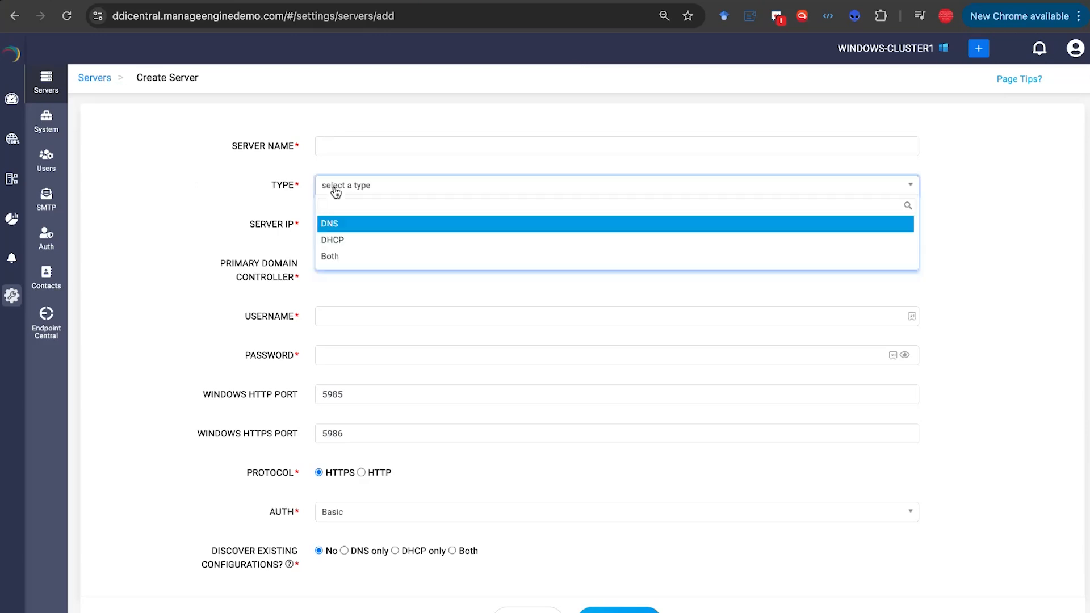
left_click(170, 291)
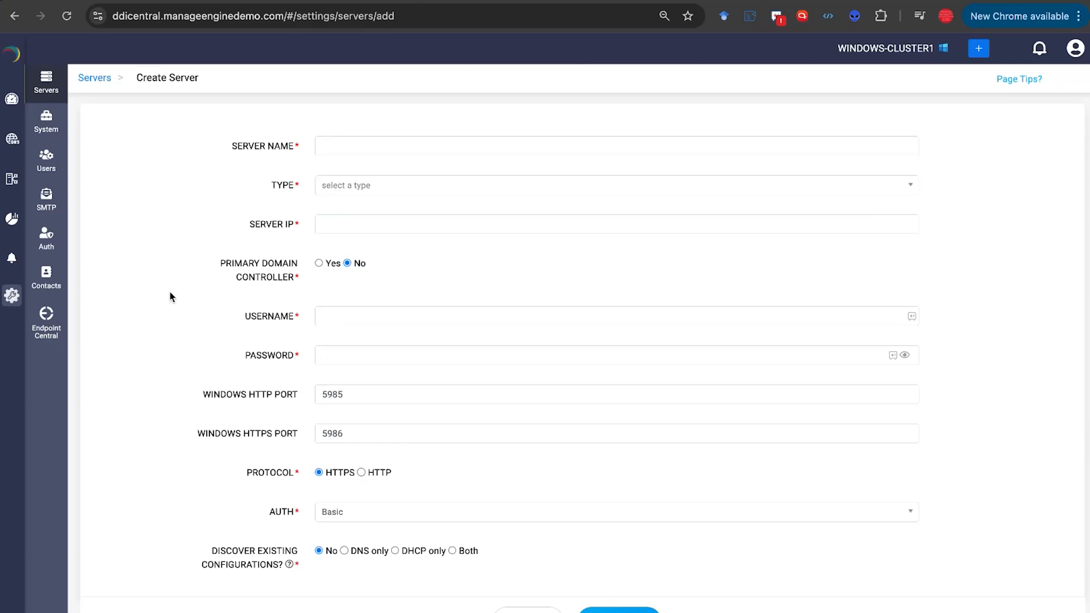
scroll(169, 291, "down", 2)
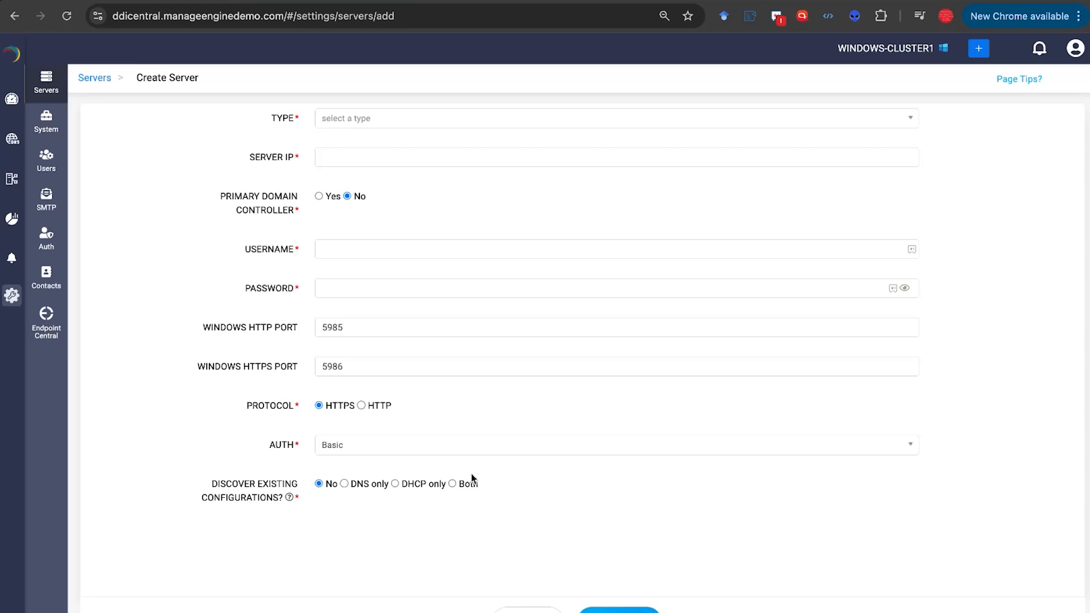
scroll(471, 474, "up", 2)
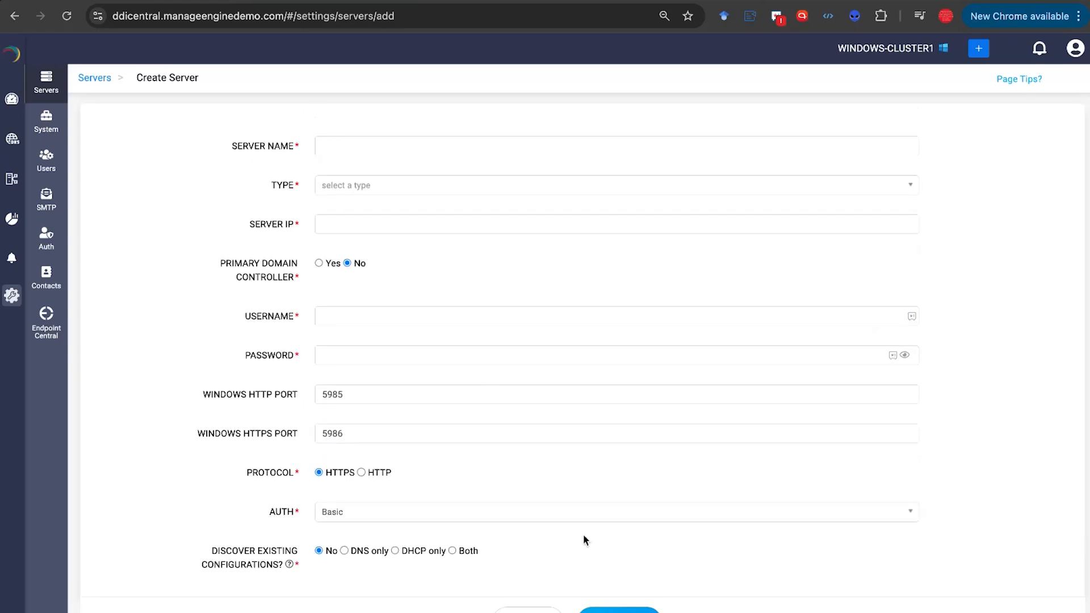
left_click(528, 609)
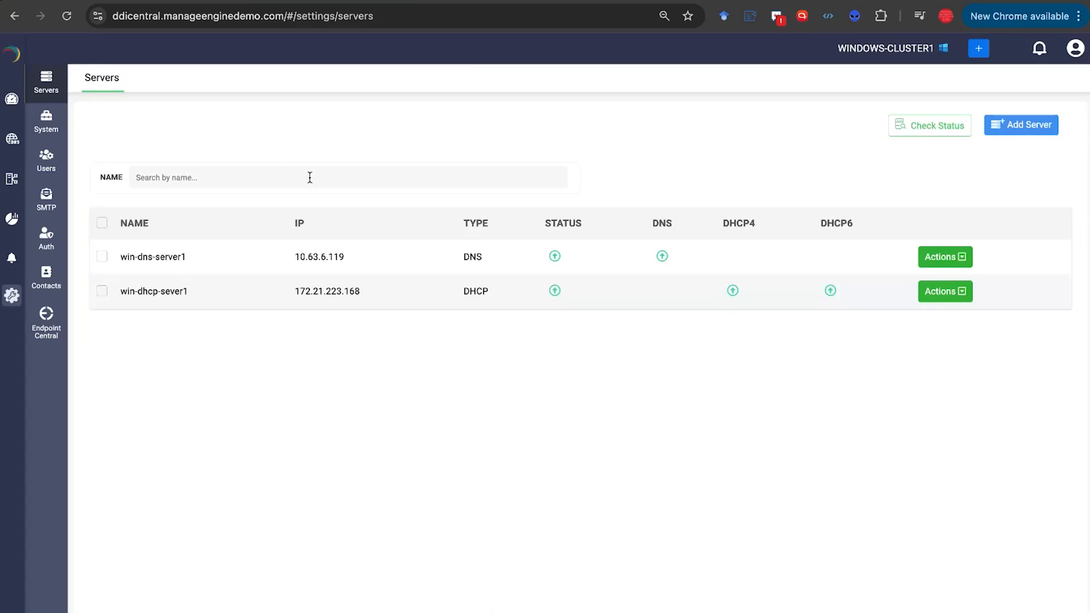
Step: View the statistics of win-dns-server1, covering service status, disk, CPU and memory usage
left_click(933, 259)
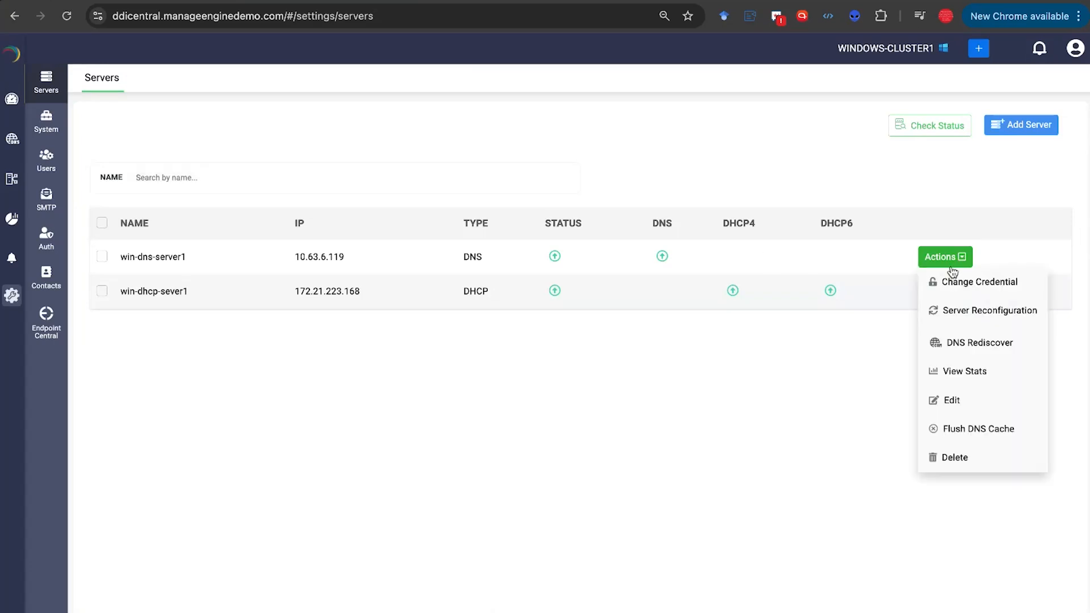
left_click(963, 371)
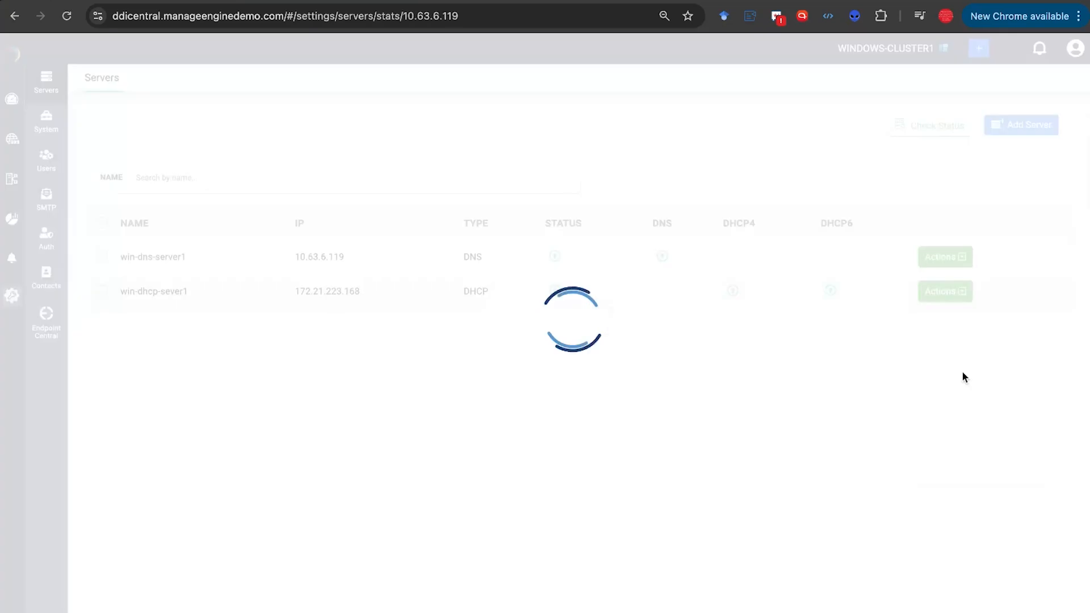
scroll(377, 311, "down", 8)
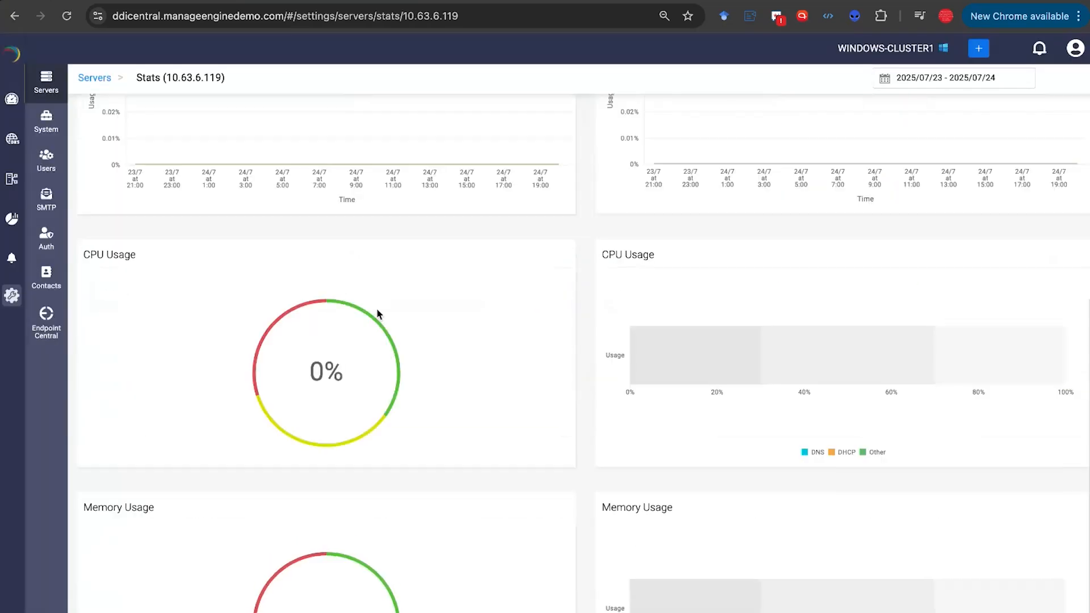
scroll(377, 313, "up", 8)
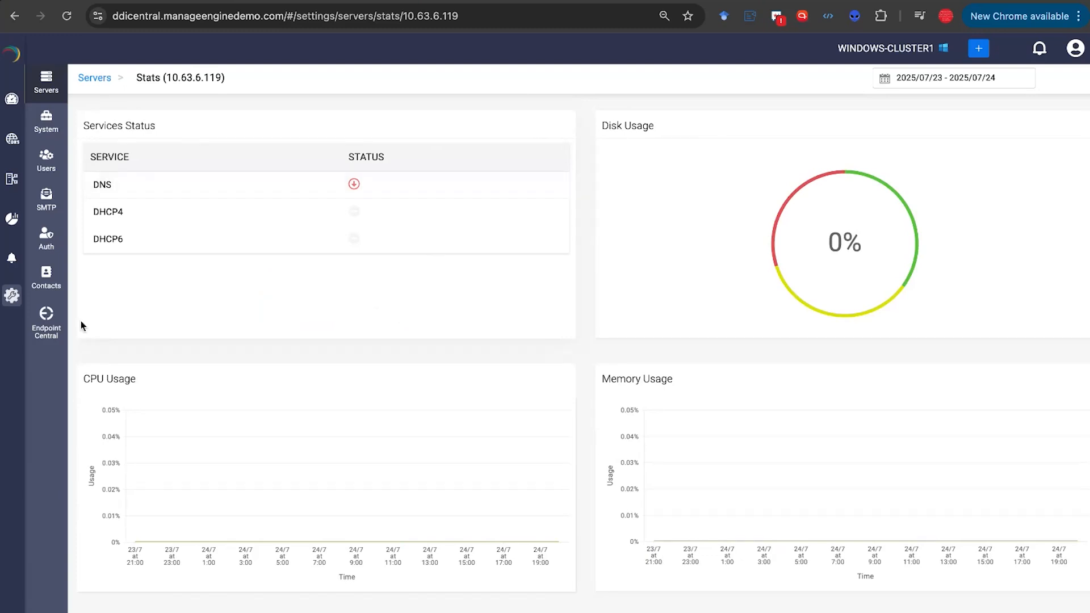
Step: Return to the server list and check the actions available for win-dhcp-sever1 and win-dns-server1
left_click(48, 98)
left_click(963, 292)
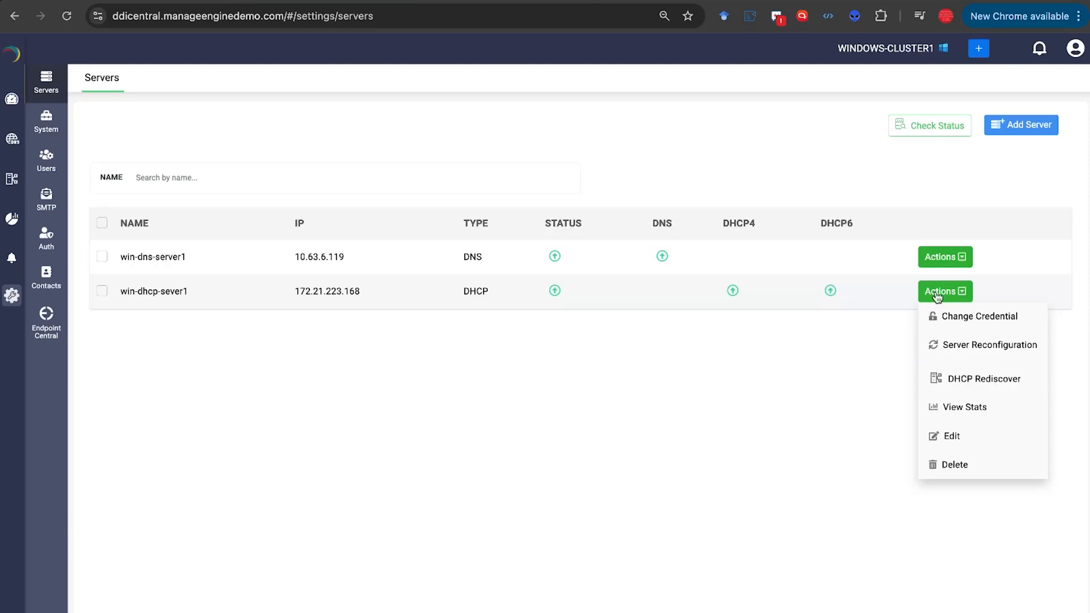
left_click(936, 258)
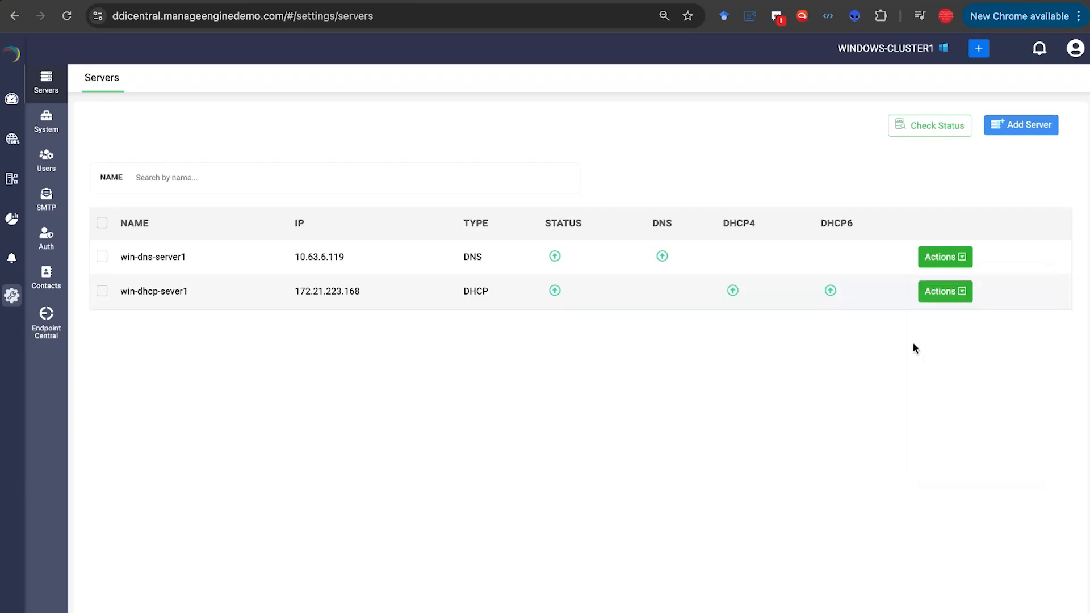
mouse_move(949, 264)
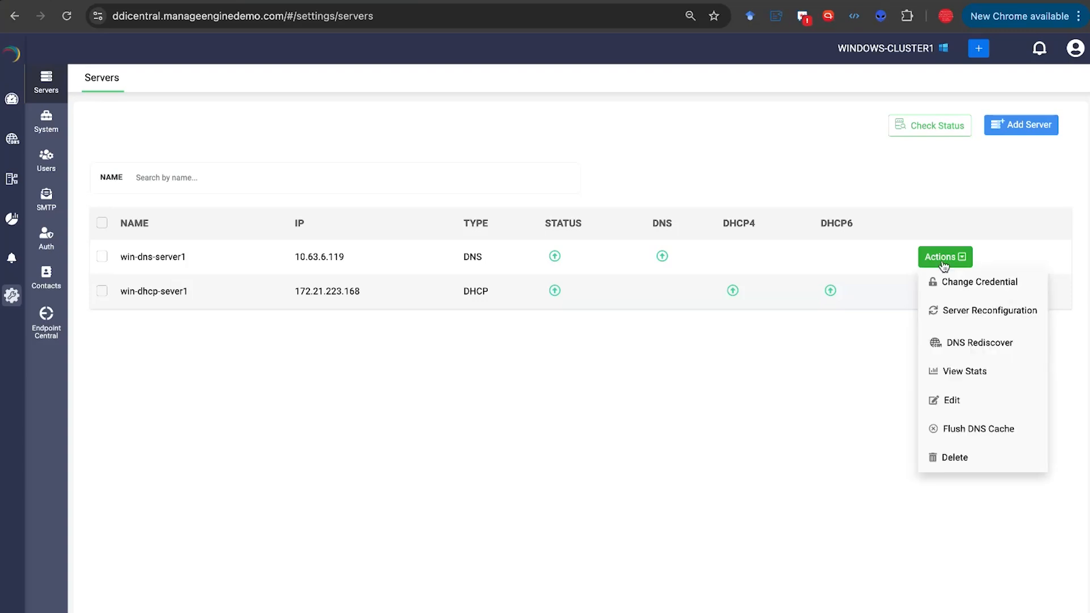
Step: Review the system settings, from language and polling intervals to retention periods, alerts and integrated applications
left_click(40, 134)
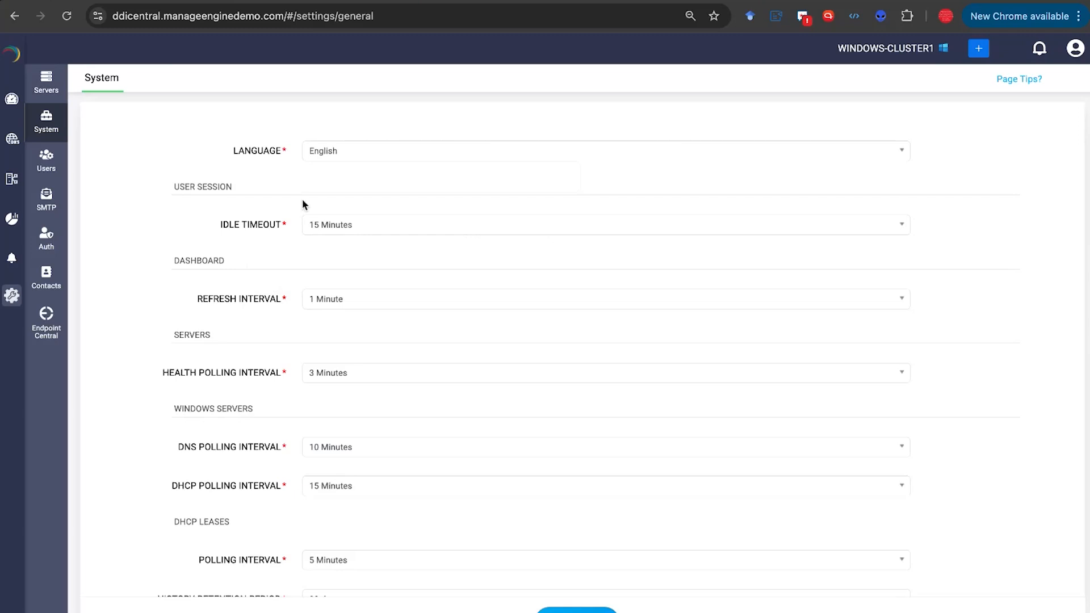
left_click(322, 154)
left_click(254, 177)
scroll(293, 316, "down", 4)
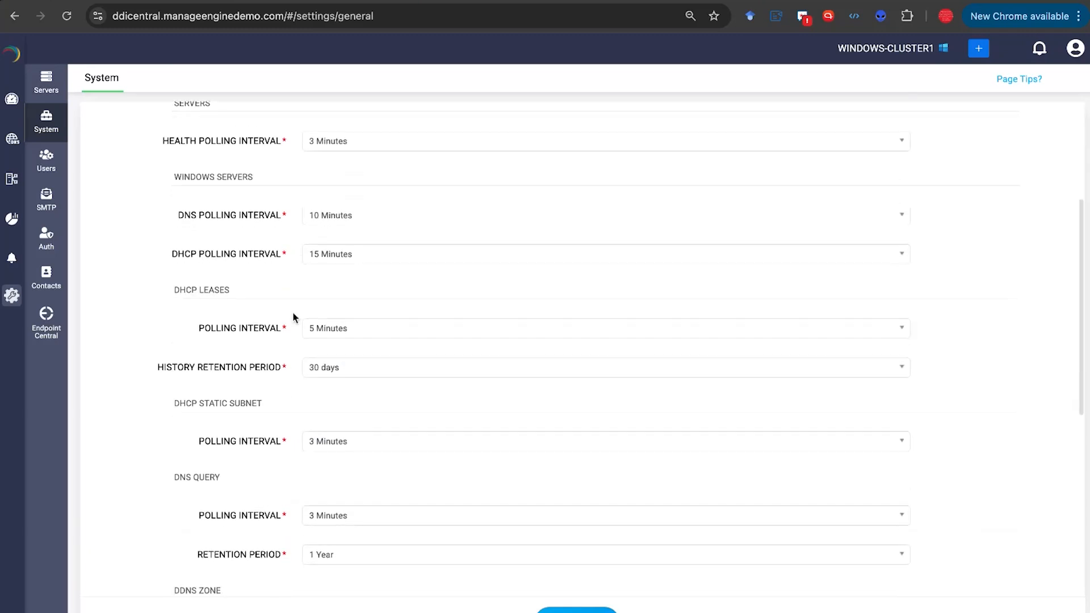
scroll(293, 316, "down", 7)
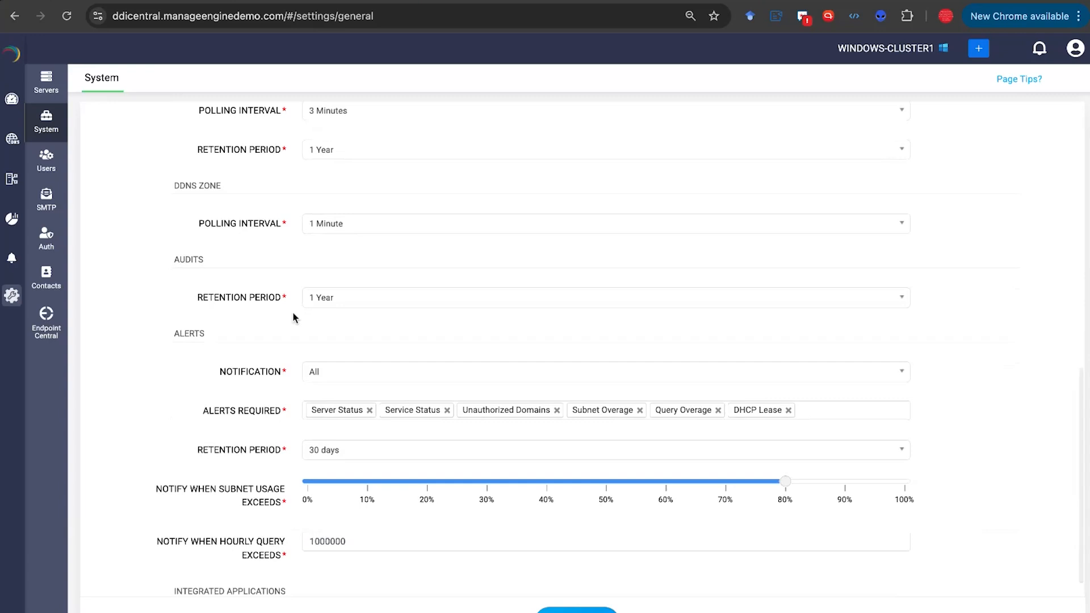
scroll(293, 317, "down", 2)
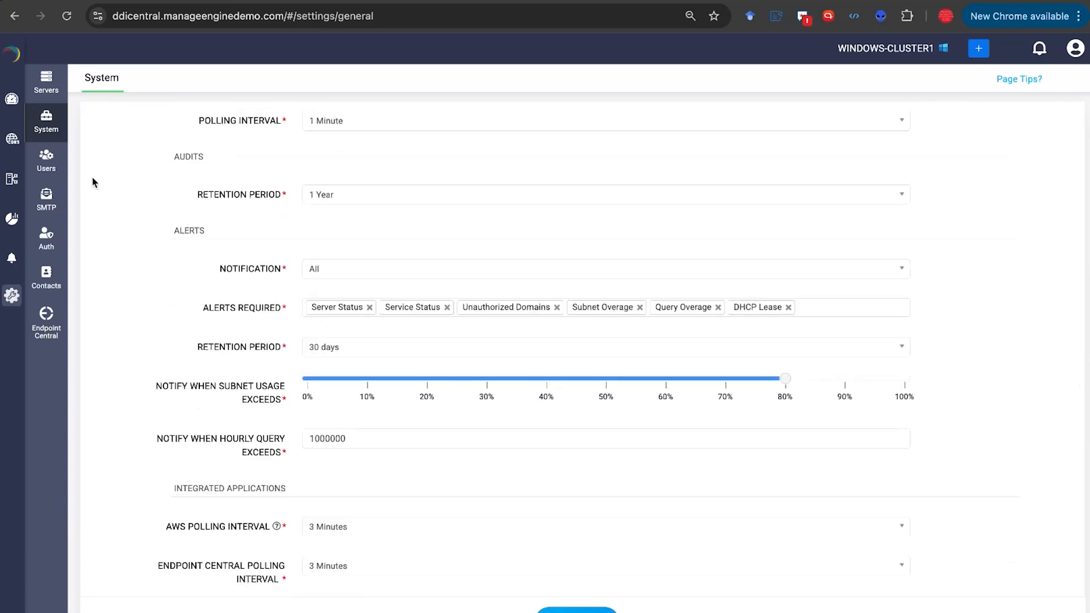
Step: Start a new user entry in user management and assign it the Operator role
left_click(61, 177)
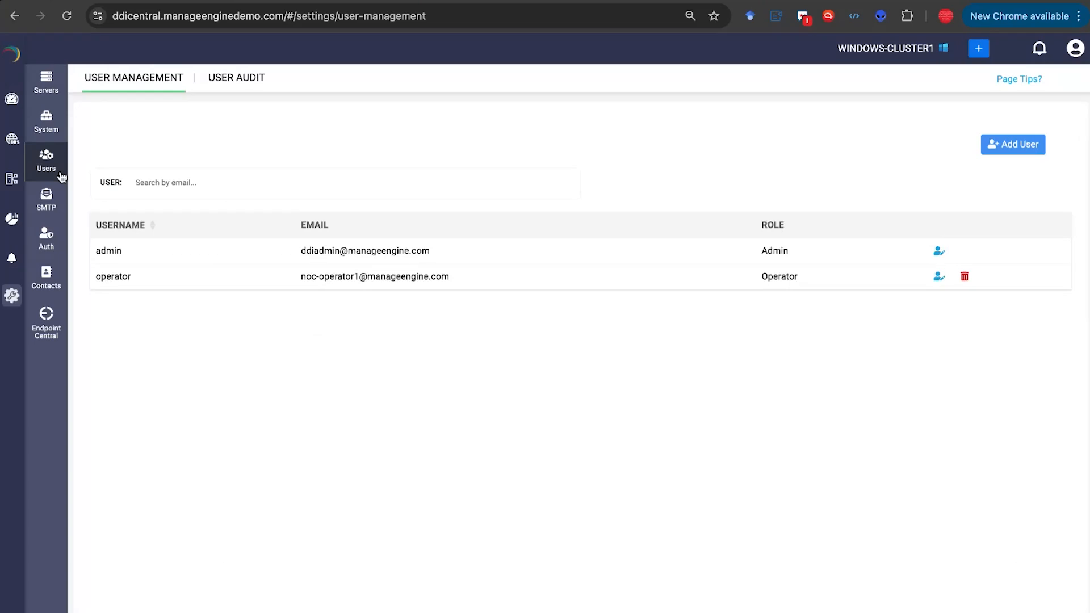
left_click(984, 144)
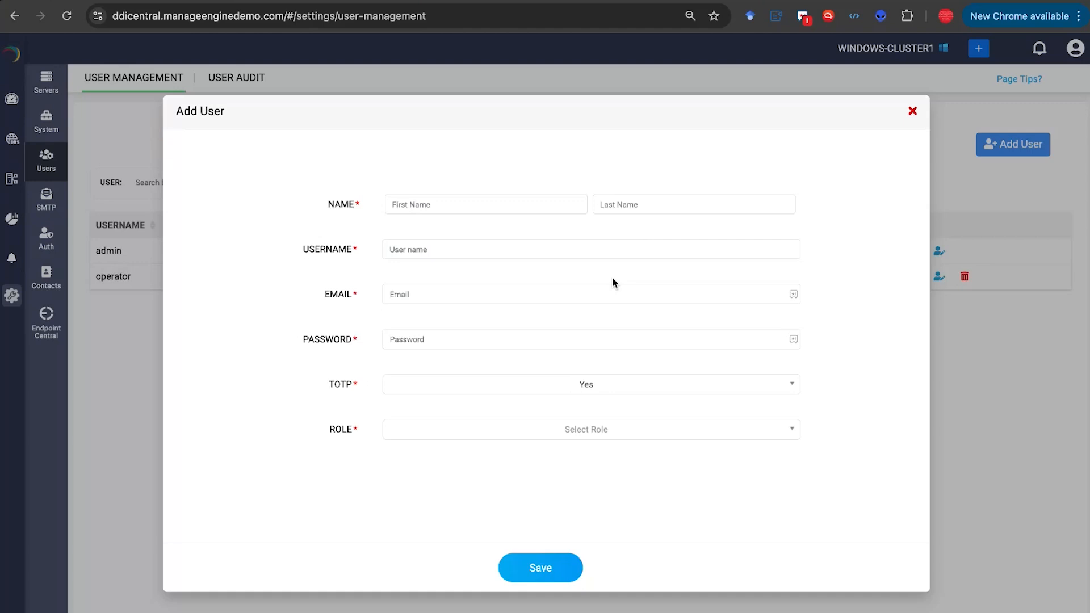
left_click(589, 431)
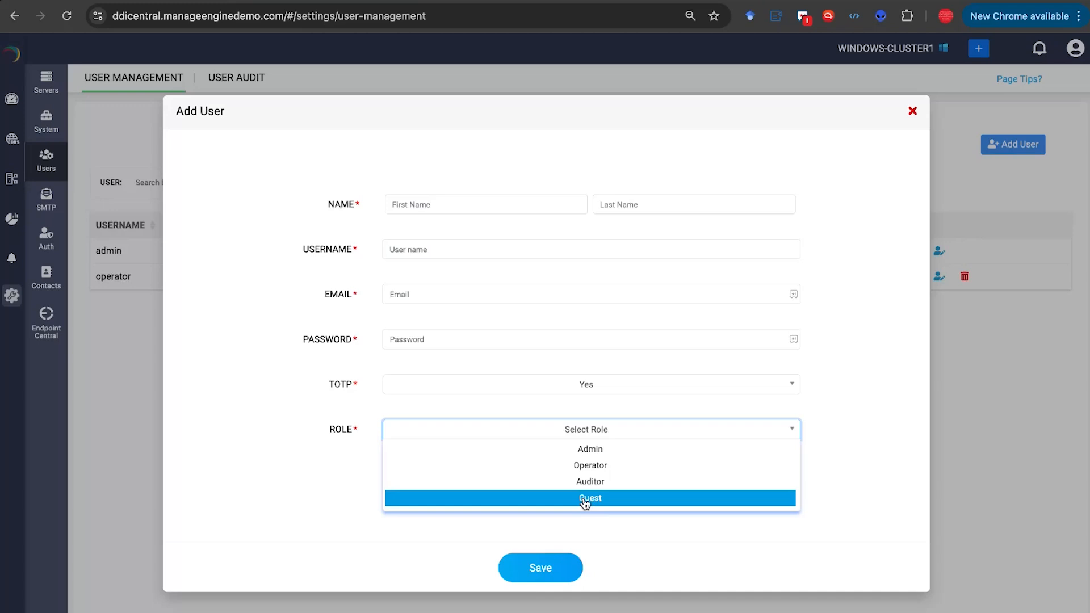
left_click(581, 471)
scroll(477, 355, "down", 2)
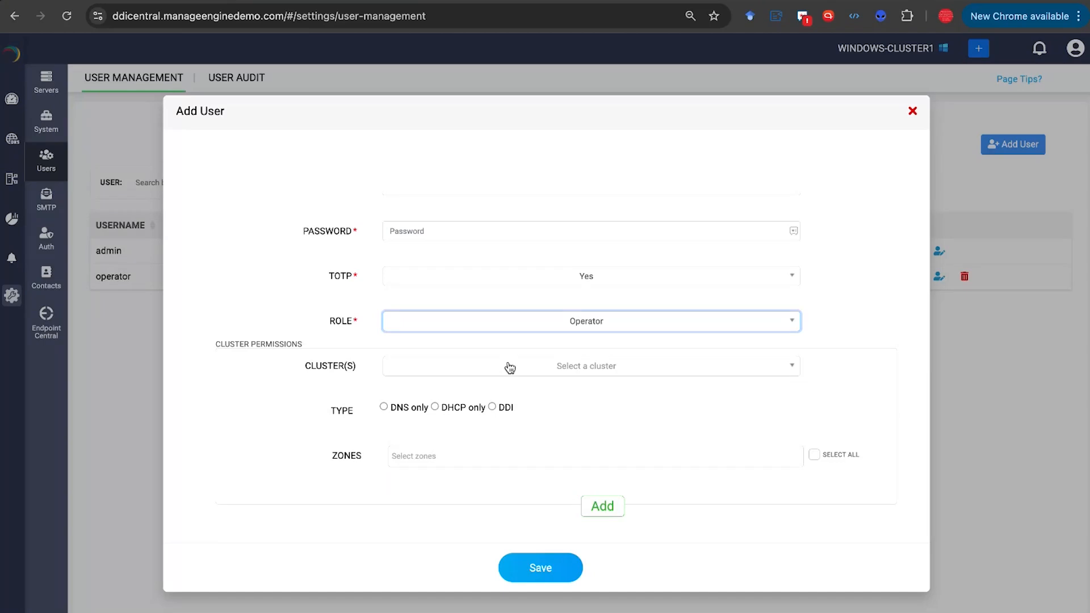
Step: Choose main-office and DHCP only as the new user's cluster permissions, check the zone options, and discard the entry
left_click(509, 368)
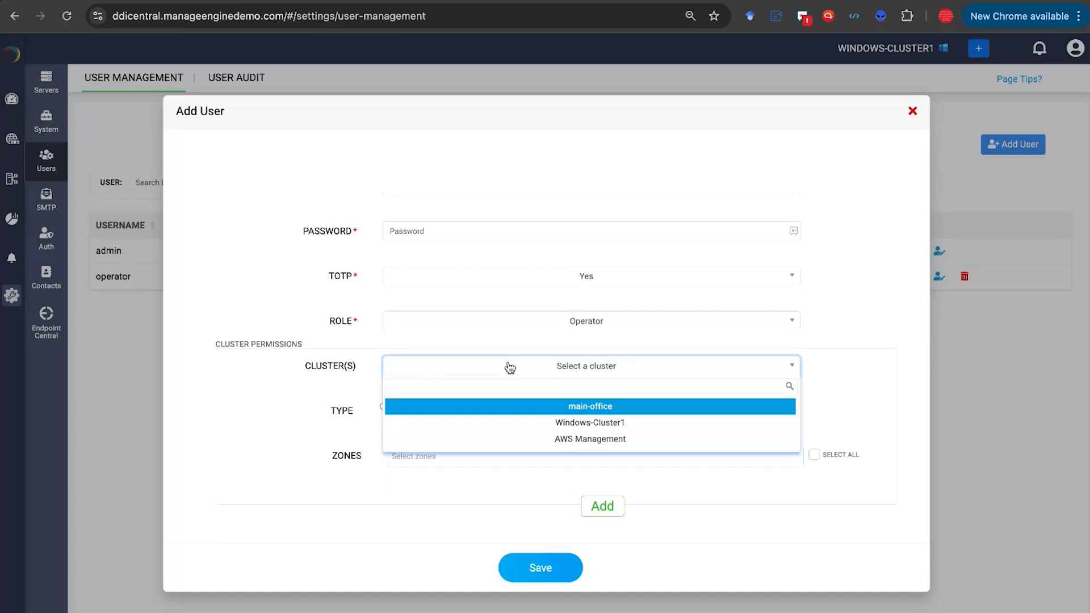
left_click(550, 407)
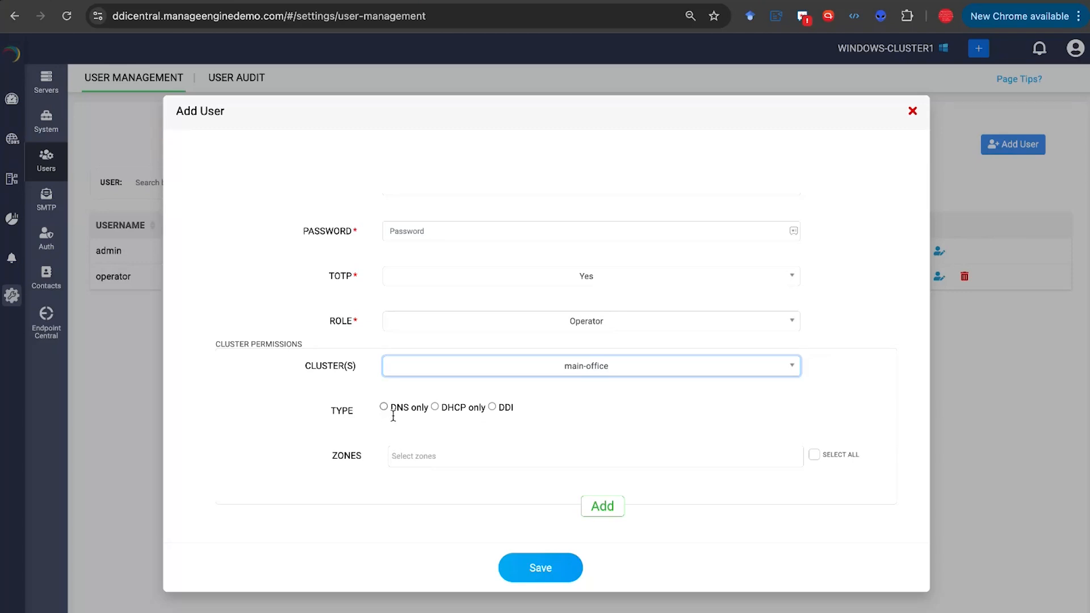
left_click(406, 456)
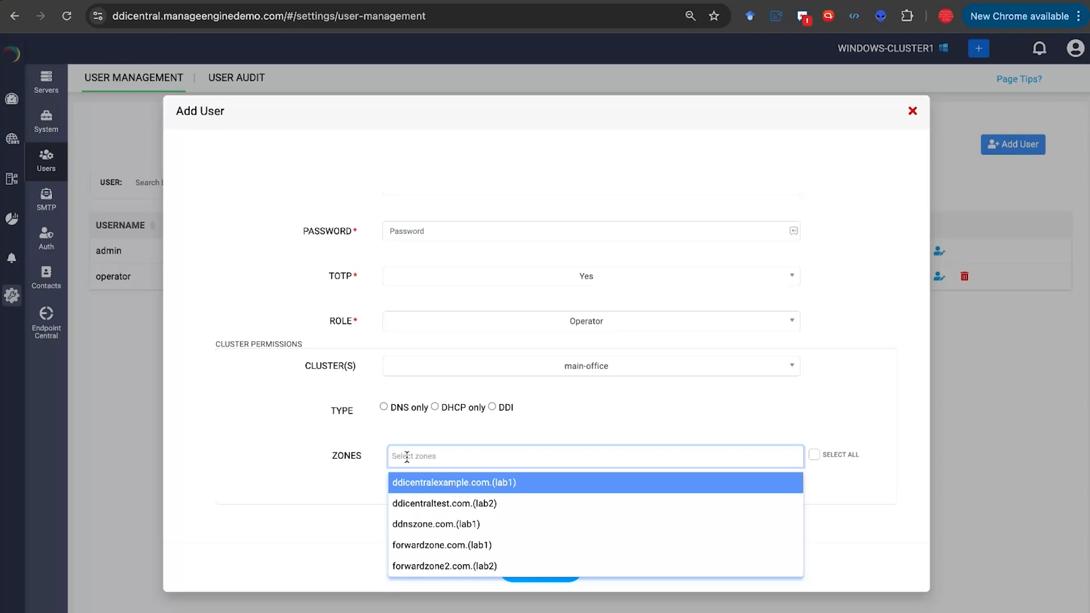
left_click(435, 407)
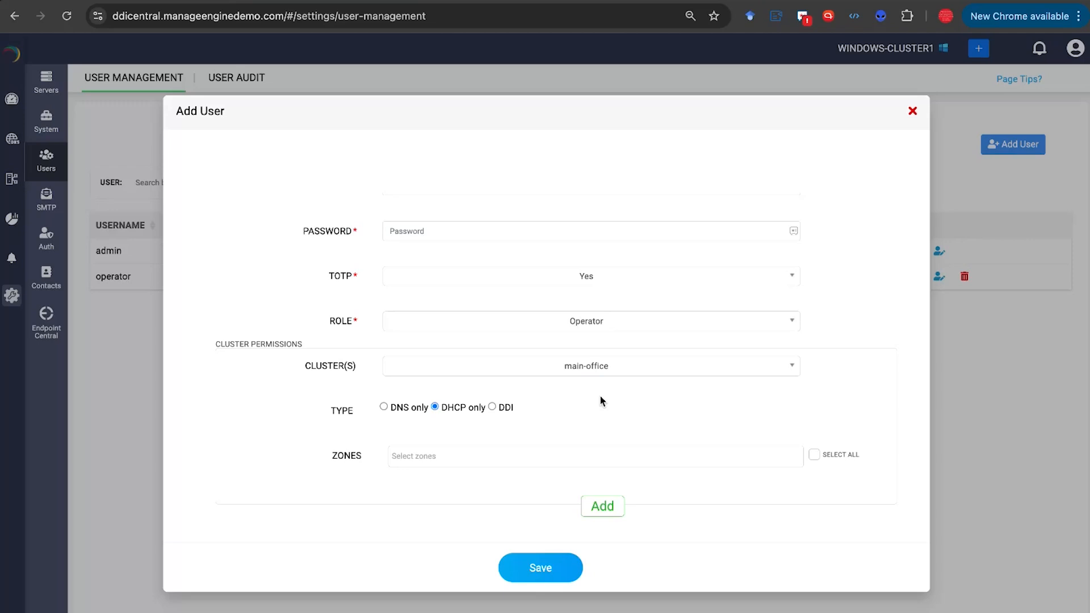
left_click(911, 112)
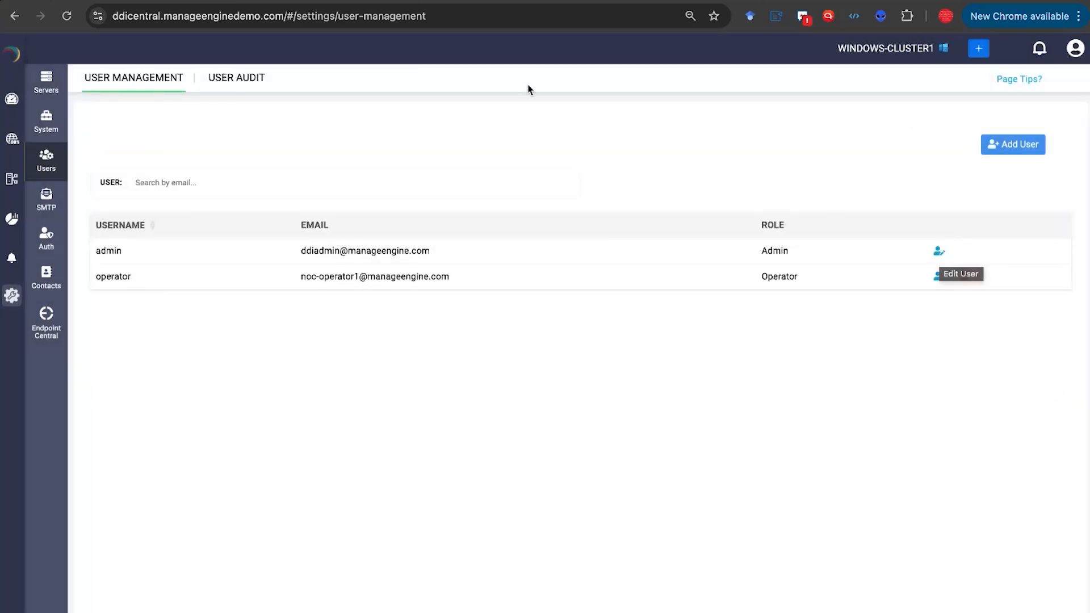
Step: Review the user audit log and the existing SMTP mail server configuration
left_click(215, 79)
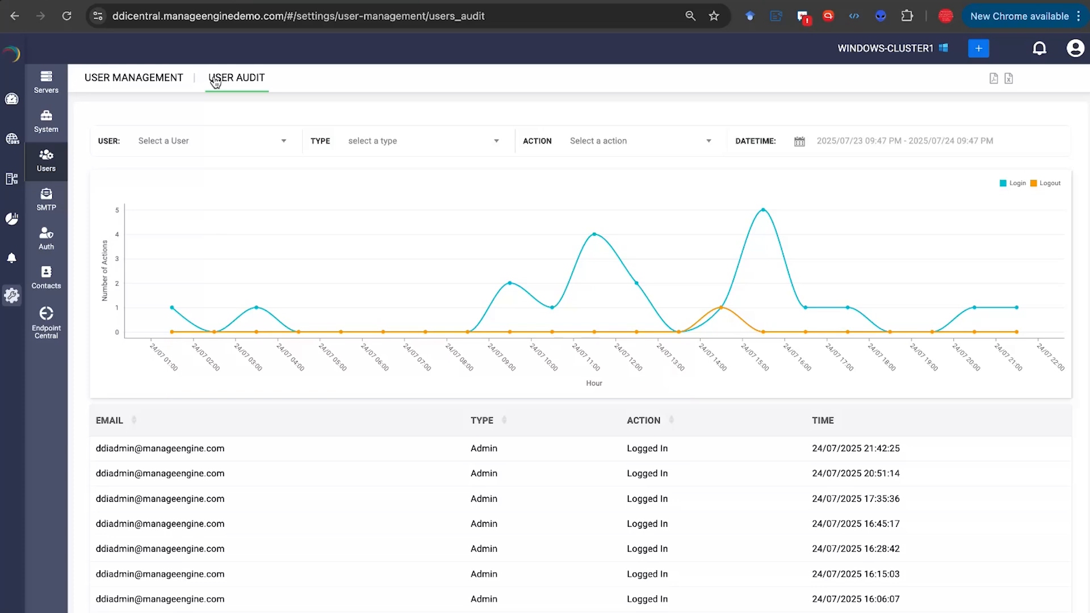
left_click(55, 203)
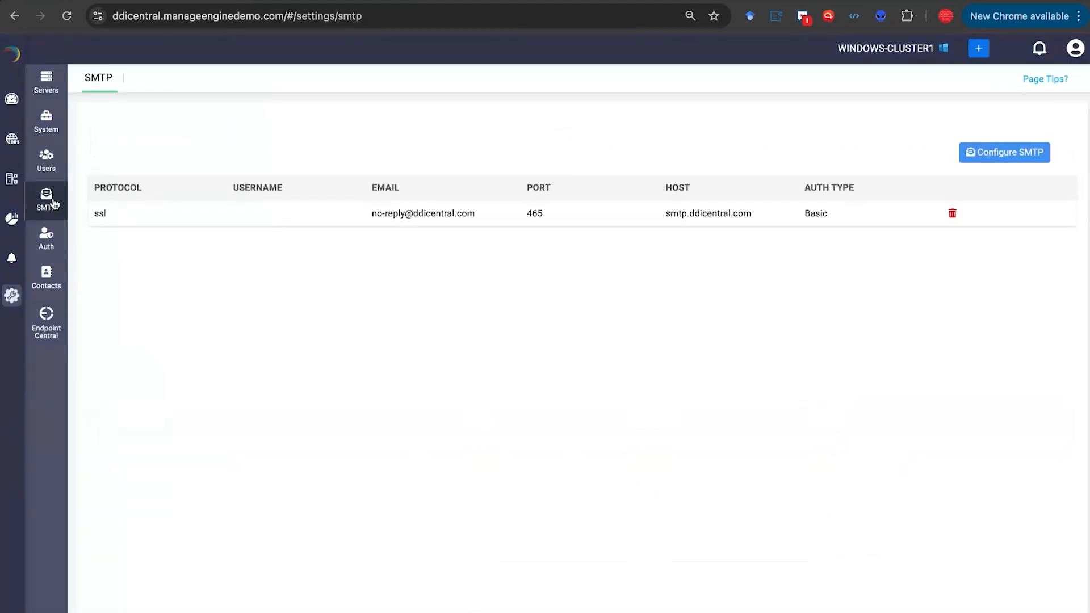
Step: Check the OAuth authentication option and its provider choices in the SMTP configuration, and close it without saving
left_click(985, 159)
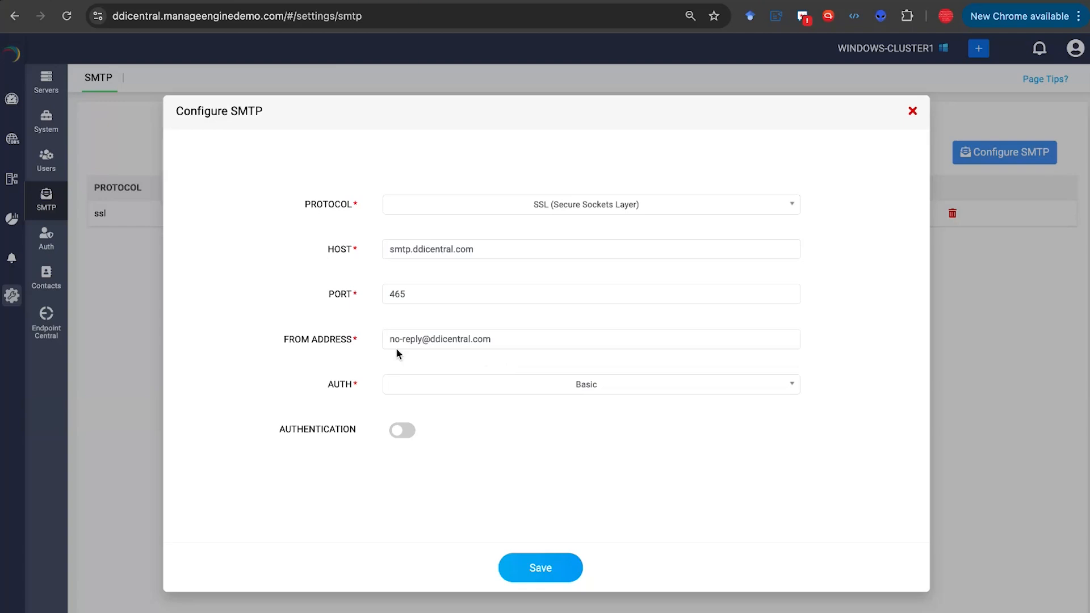
left_click(421, 387)
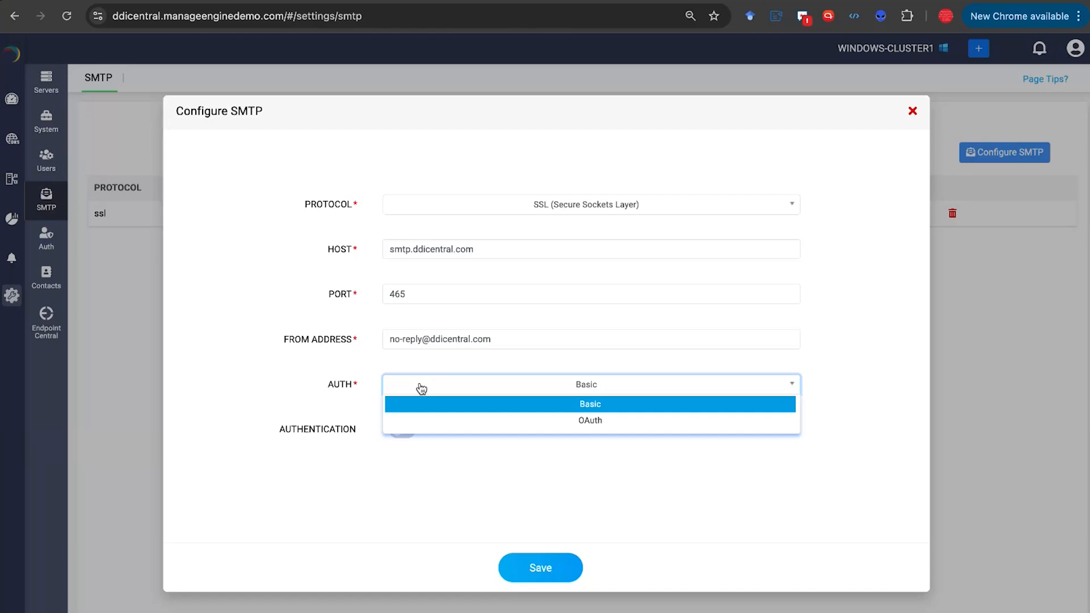
left_click(443, 421)
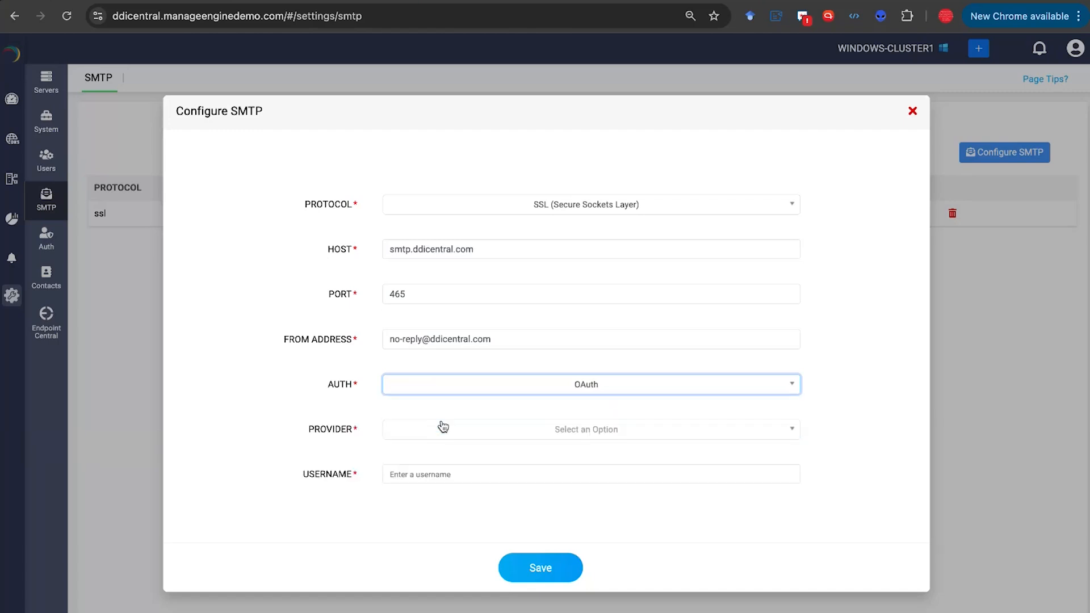
left_click(445, 432)
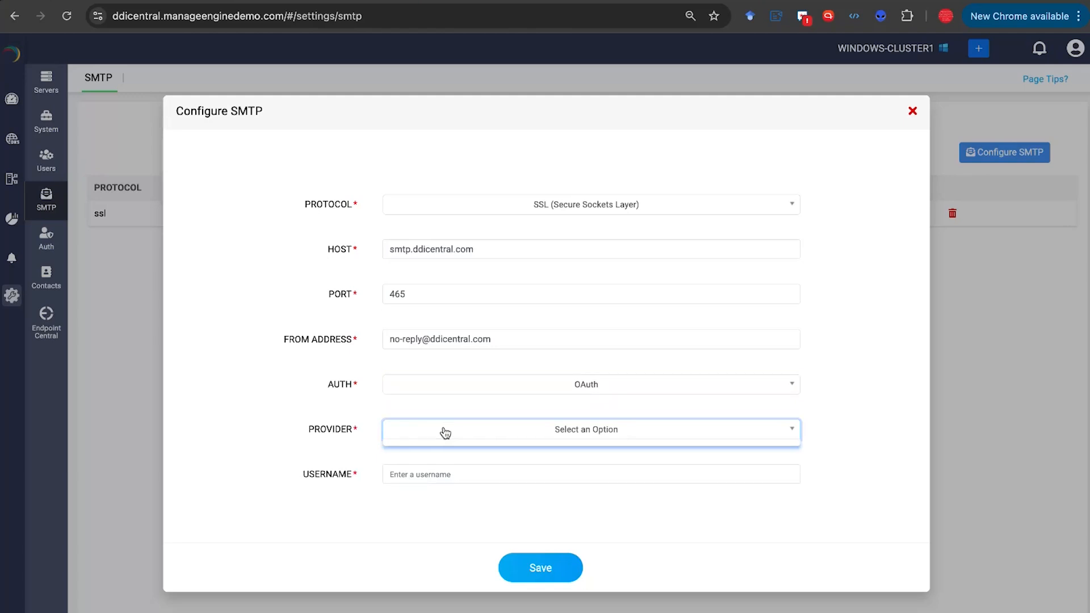
left_click(353, 437)
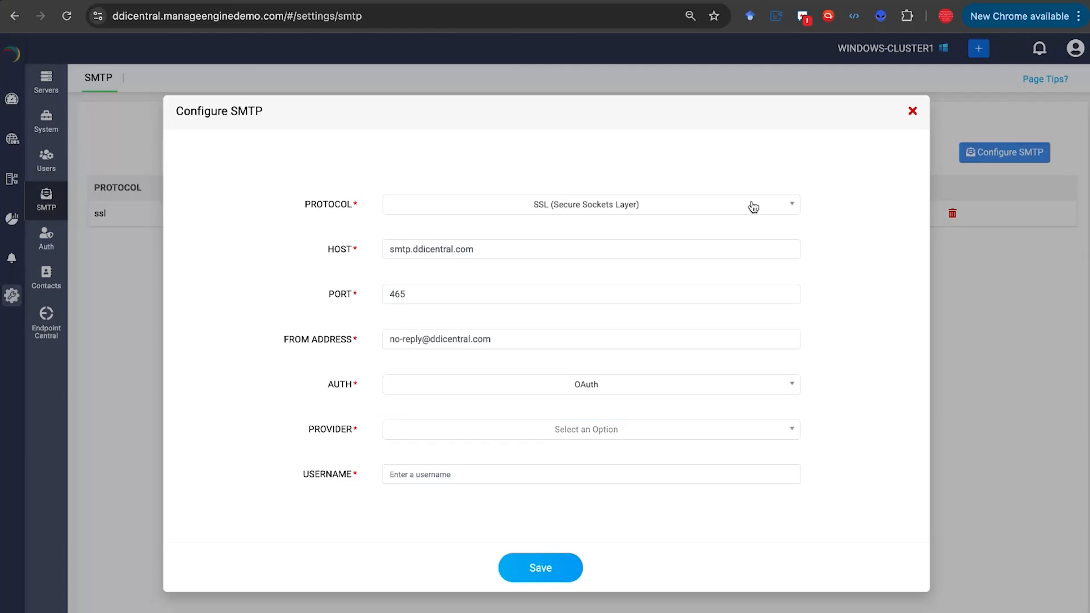
left_click(912, 111)
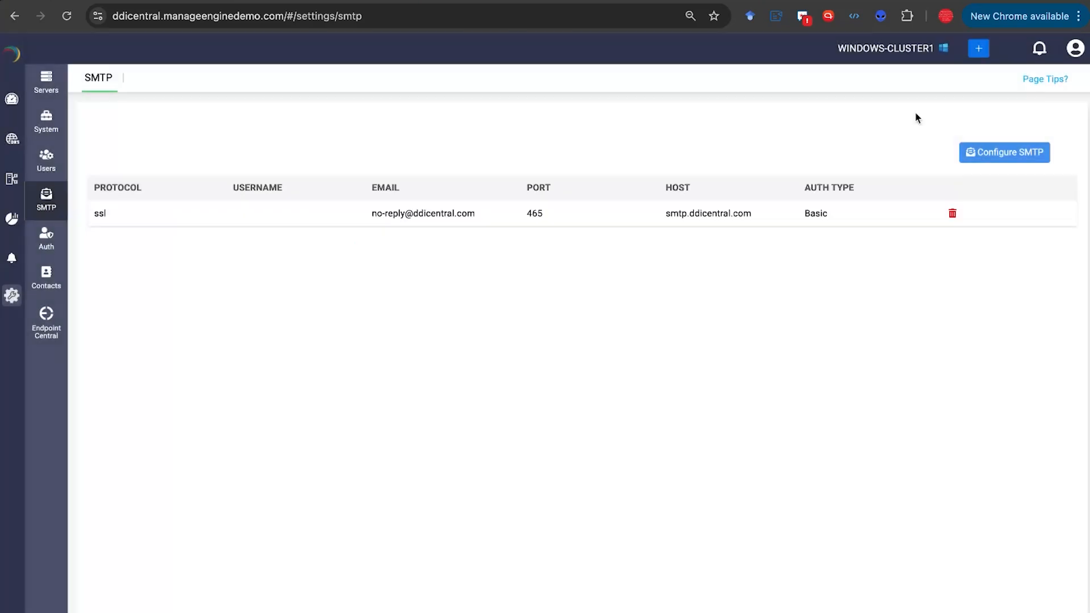
Step: Review the authentication settings for SAML and LDAP, and go back to the SAML dependency instructions
left_click(40, 244)
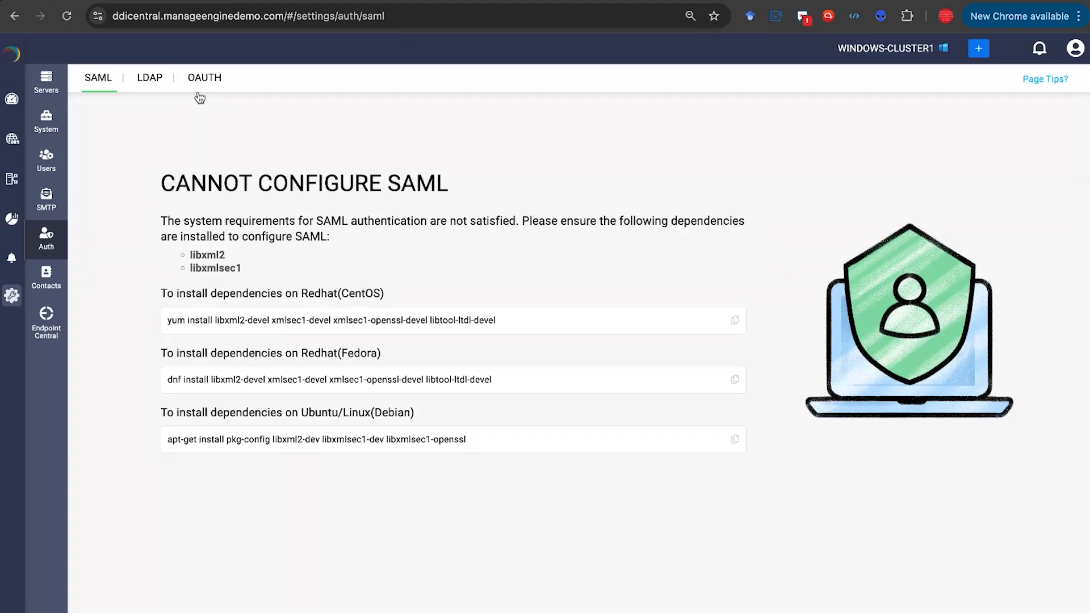
left_click(151, 82)
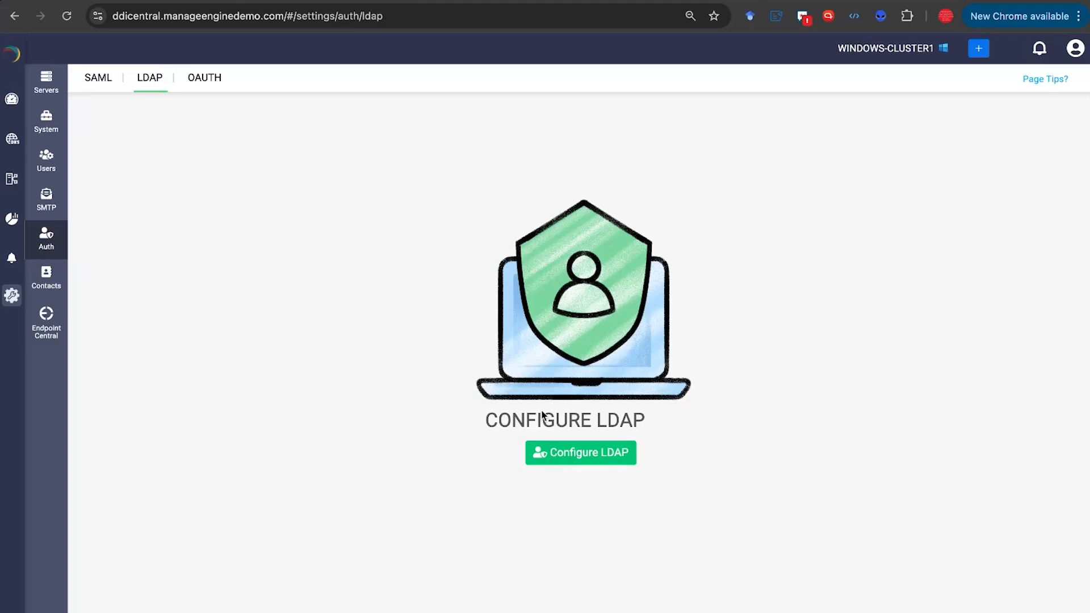
left_click(95, 82)
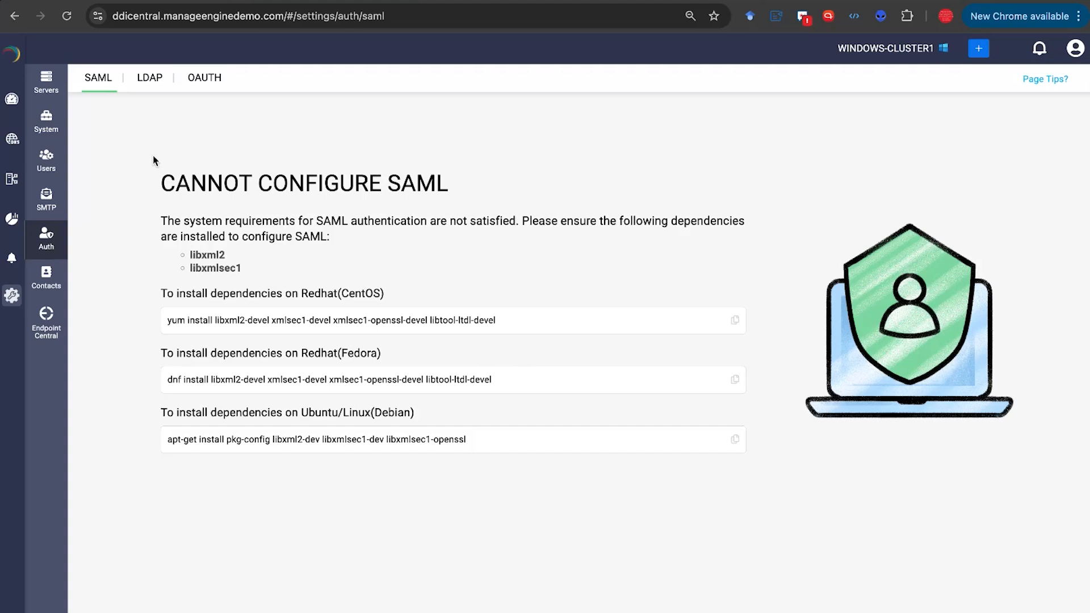
Step: Examine the contact group sysadmin1, including its contact emails and selectable clusters, and close it without saving
left_click(41, 283)
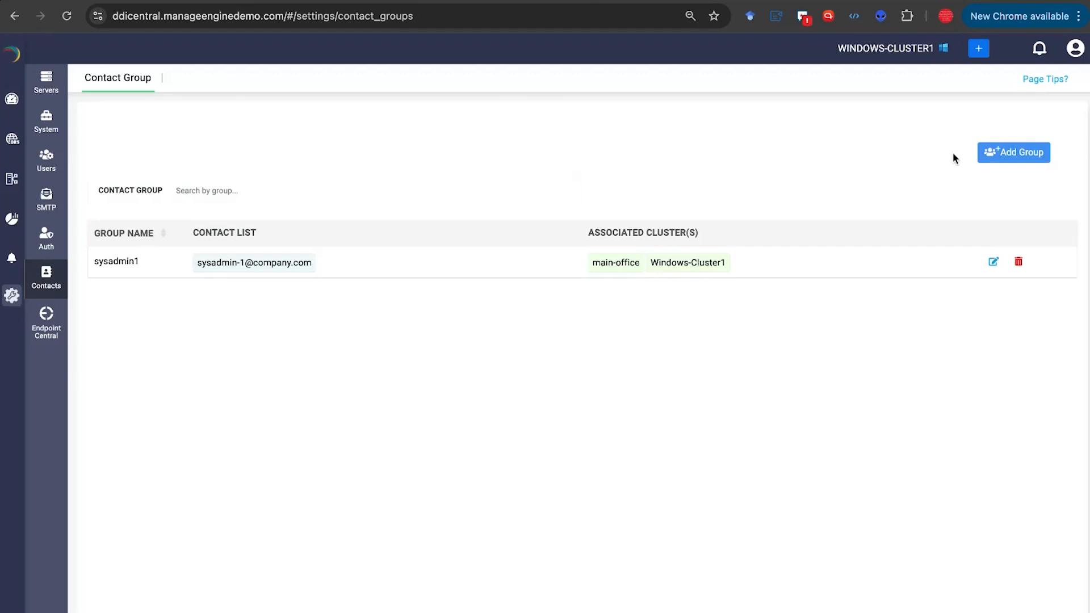
left_click(993, 262)
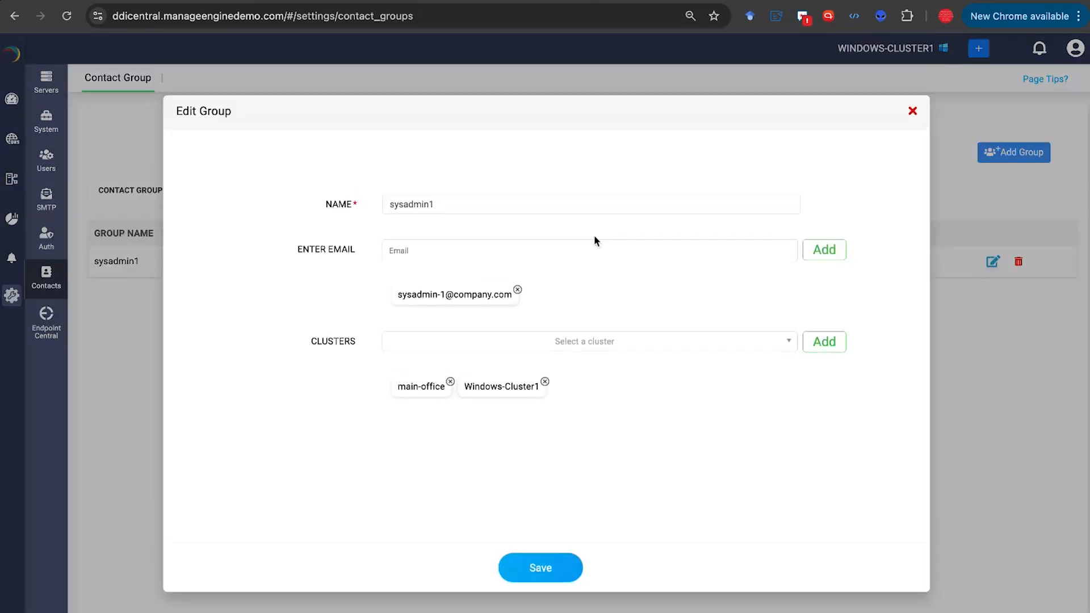
left_click(625, 351)
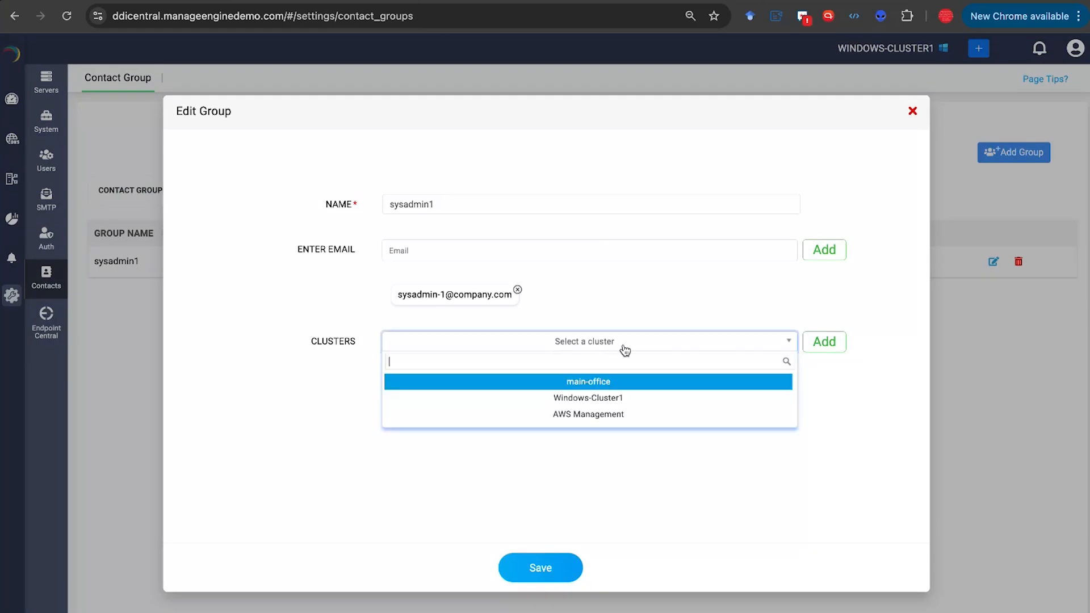
left_click(625, 301)
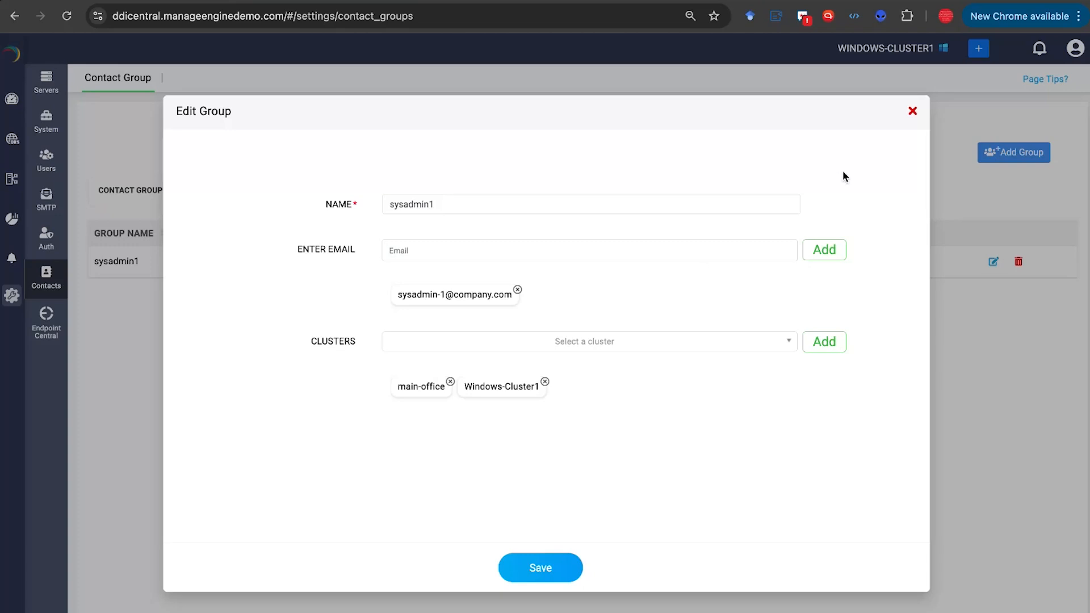
left_click(912, 111)
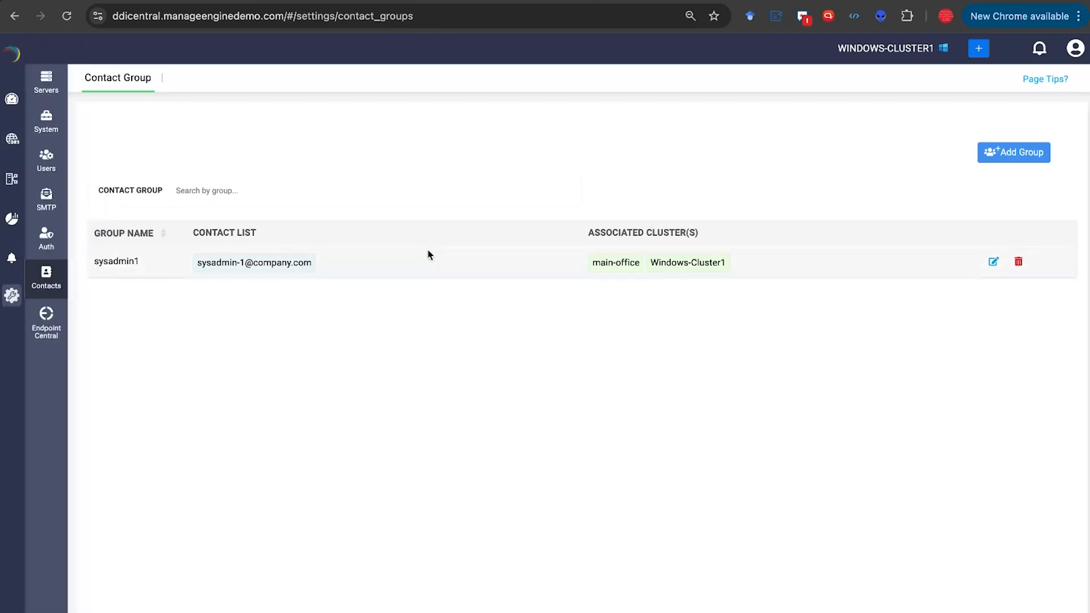
Step: Check the cluster list, switch to the Zoho Show presentation and play it from slide 11 on a Windows cluster's global DNS and DHCP configurations
left_click(879, 57)
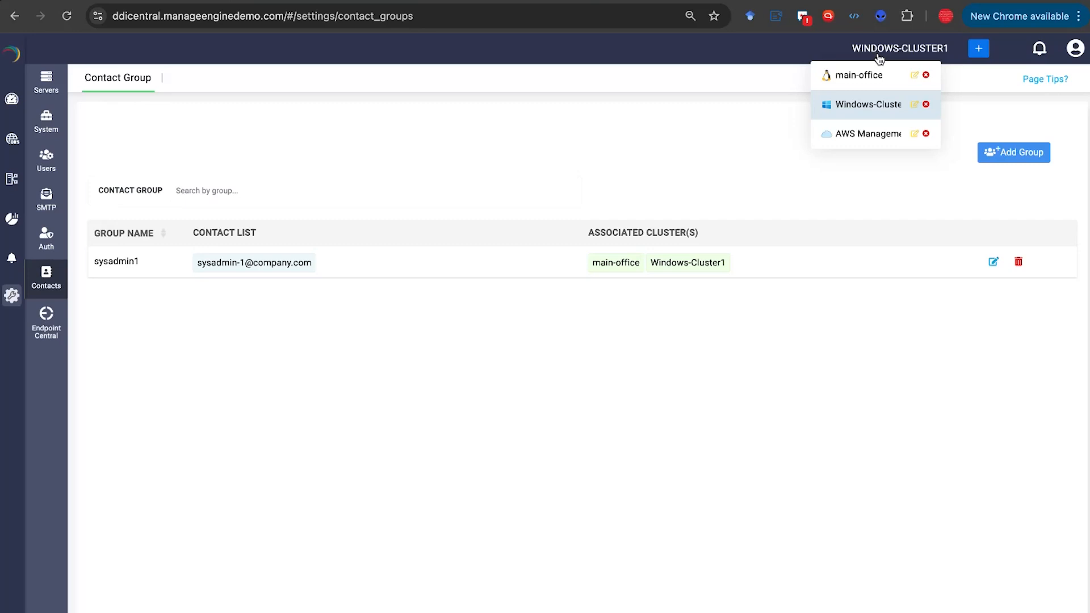
key("ctrl+Left")
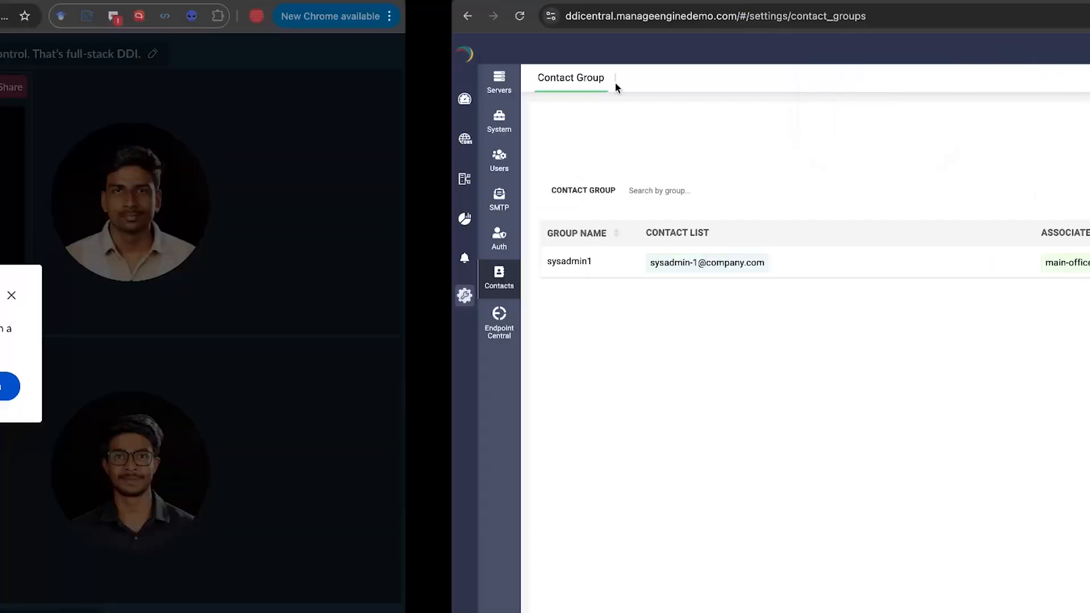
key("ctrl+Right")
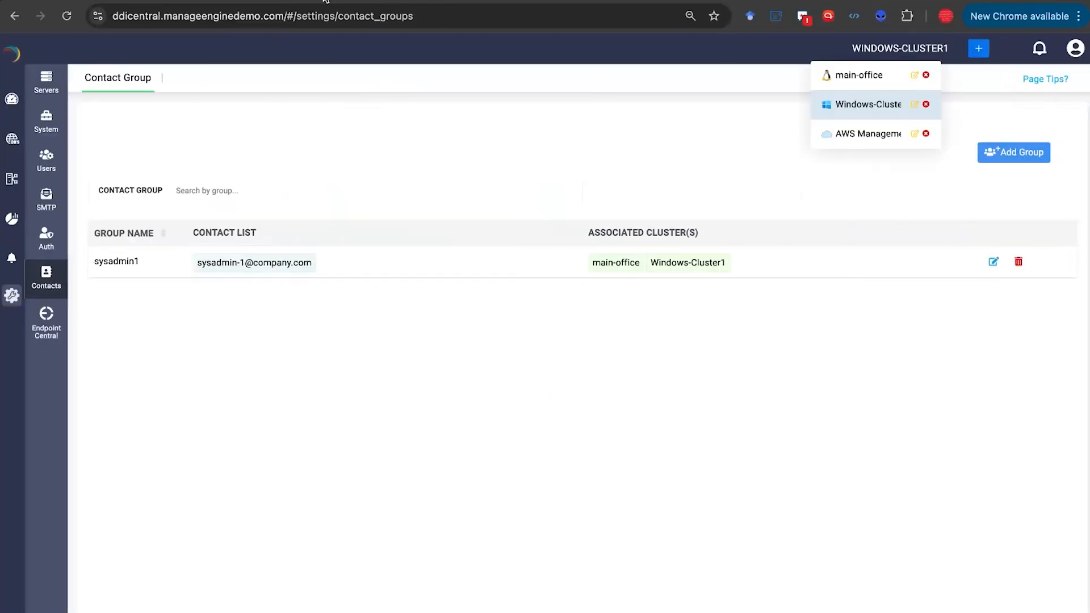
key("ctrl+Left")
key("ctrl+Left")
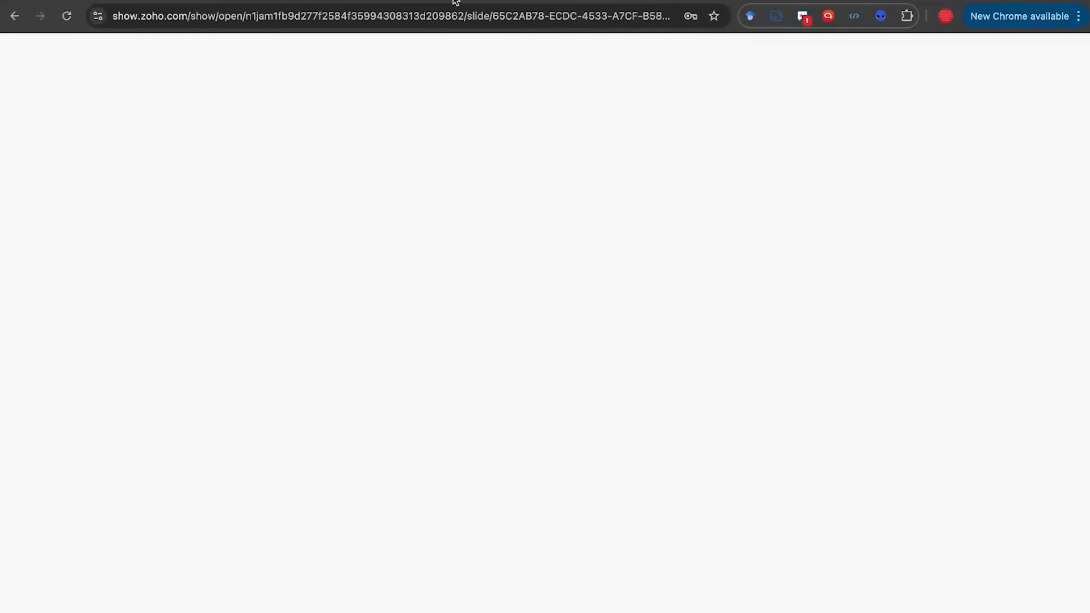
scroll(28, 554, "down", 5)
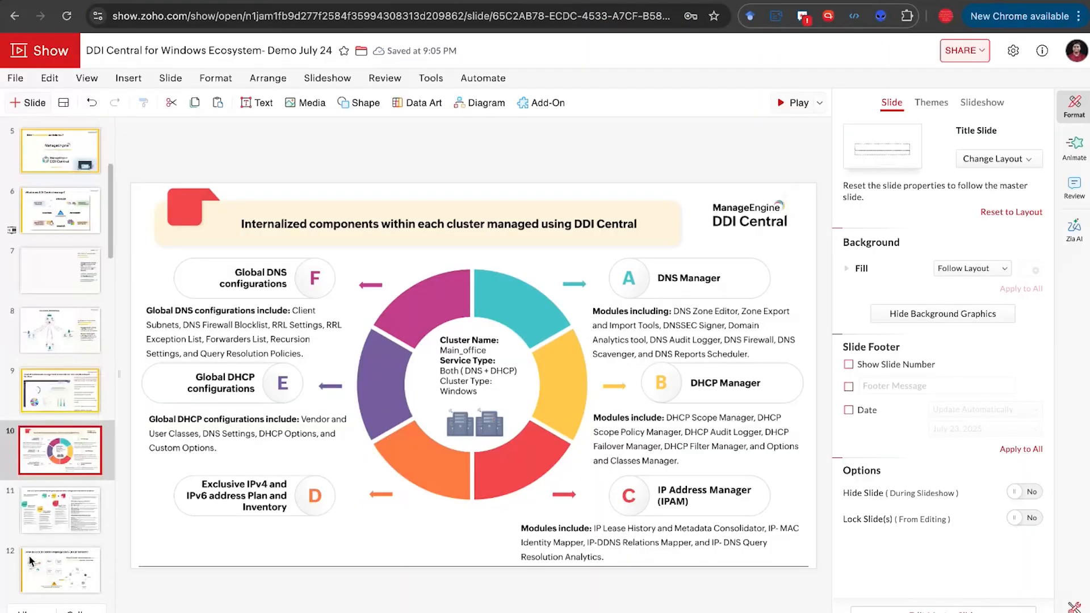
left_click(48, 491)
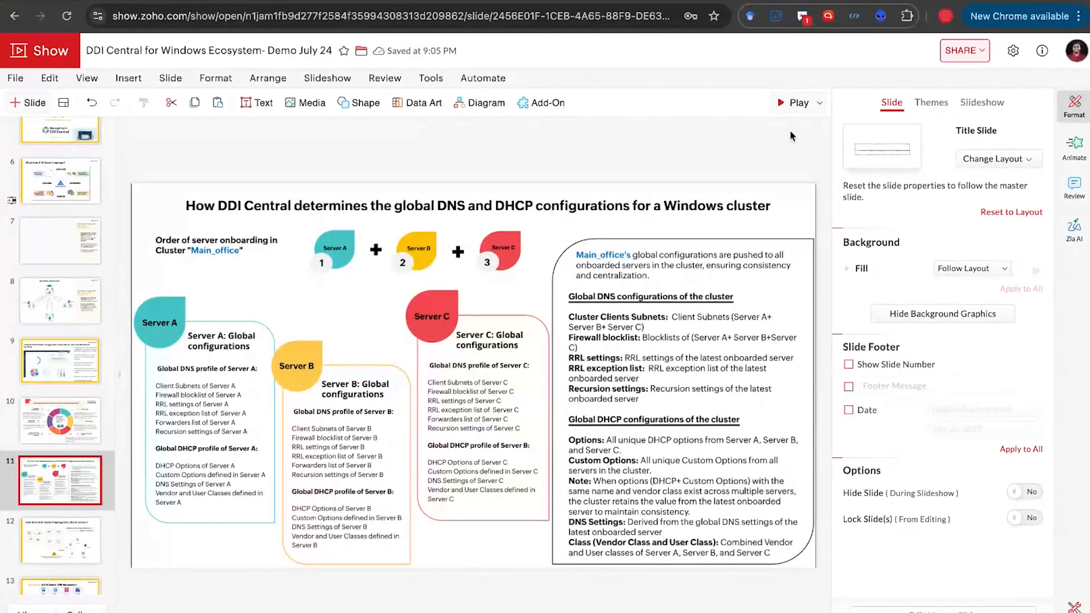
left_click(785, 101)
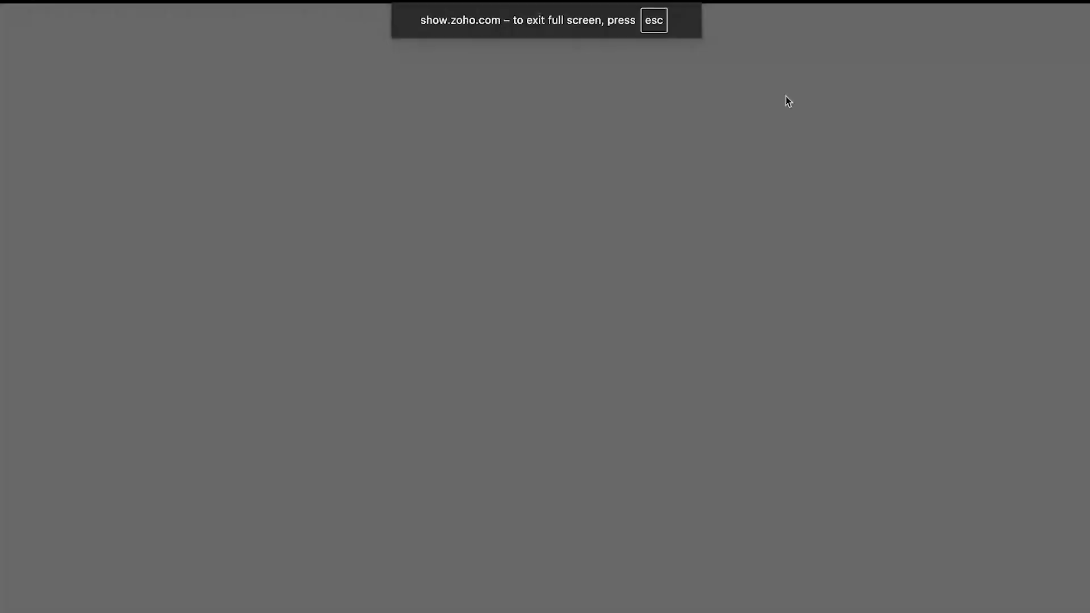
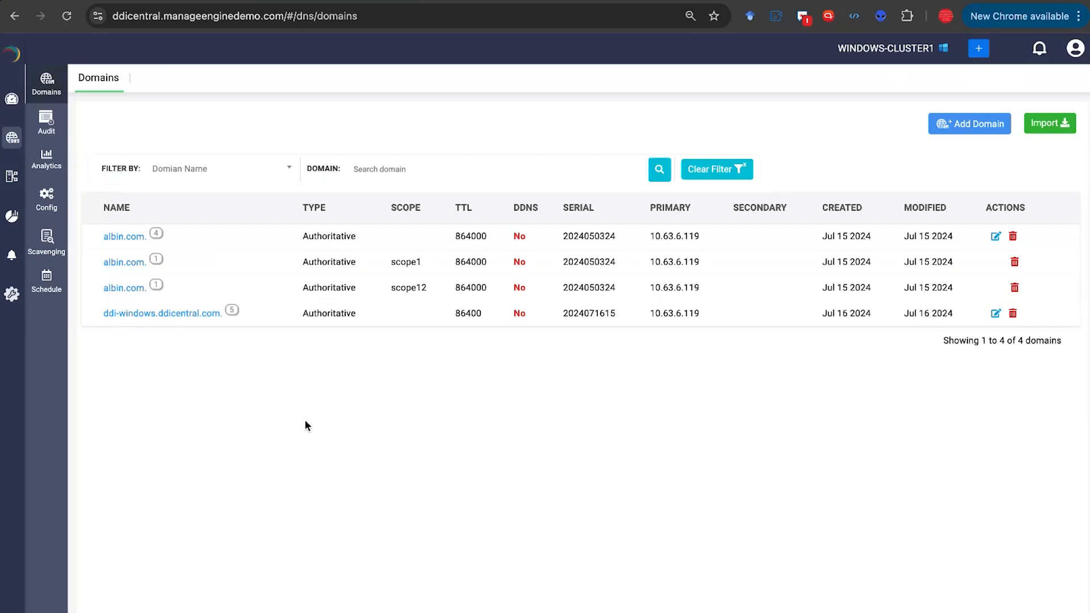
Step: Start a new DNS domain in WINDOWS-CLUSTER1, look at the Forward type's fields, and dismiss the Zoho Directory sync notification
mouse_move(2, 136)
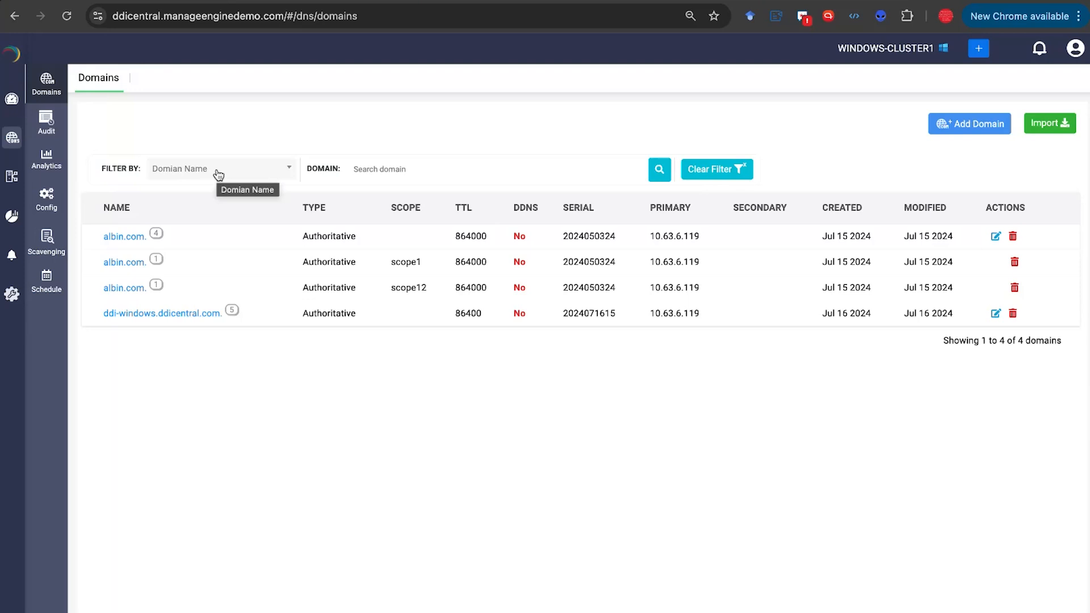
left_click(948, 126)
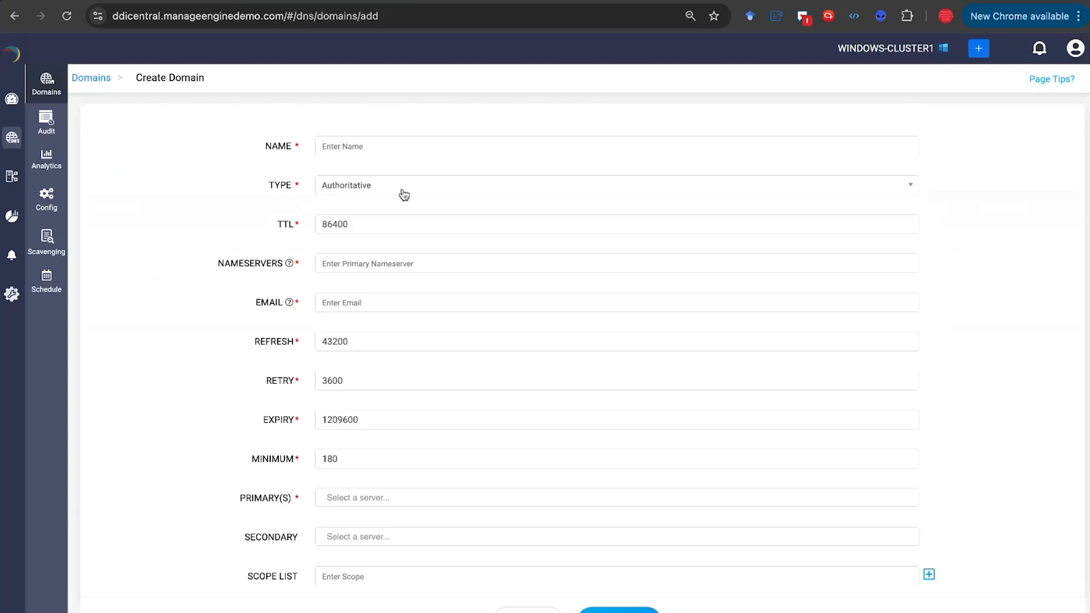
left_click(403, 195)
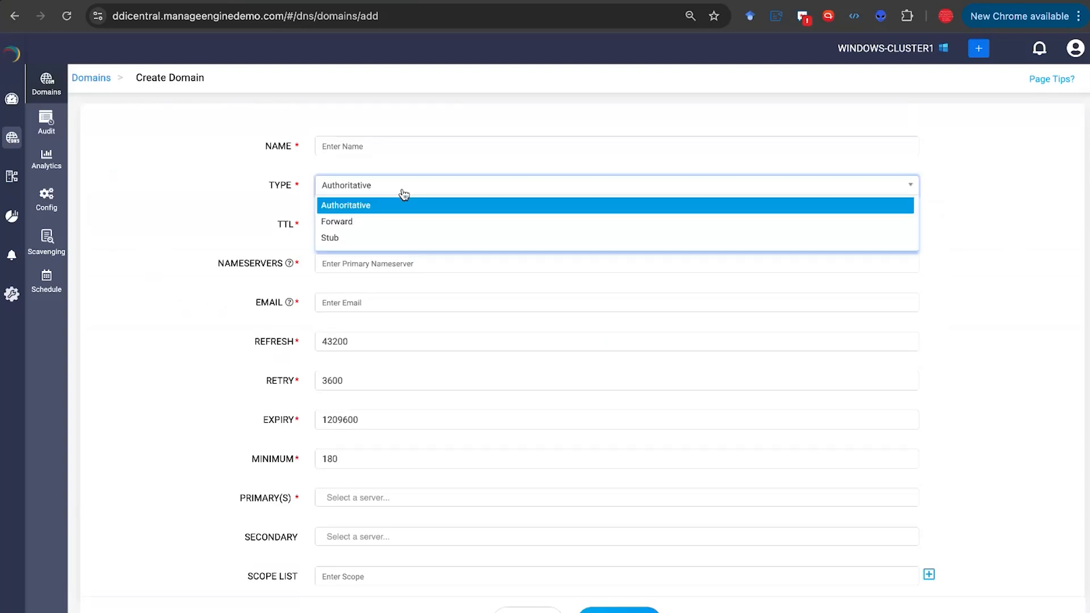
left_click(393, 220)
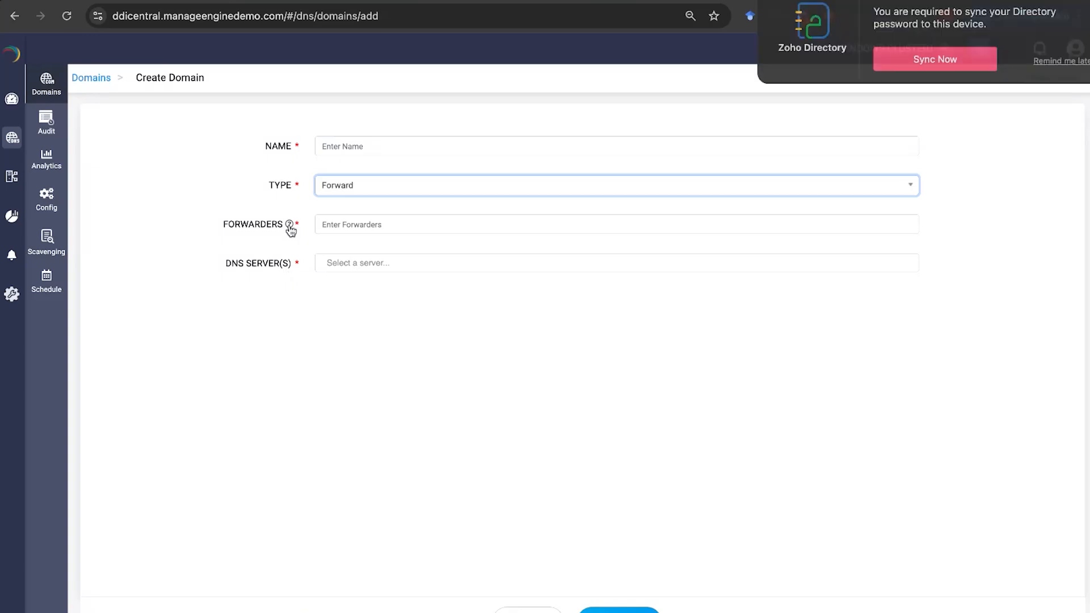
left_click(1032, 71)
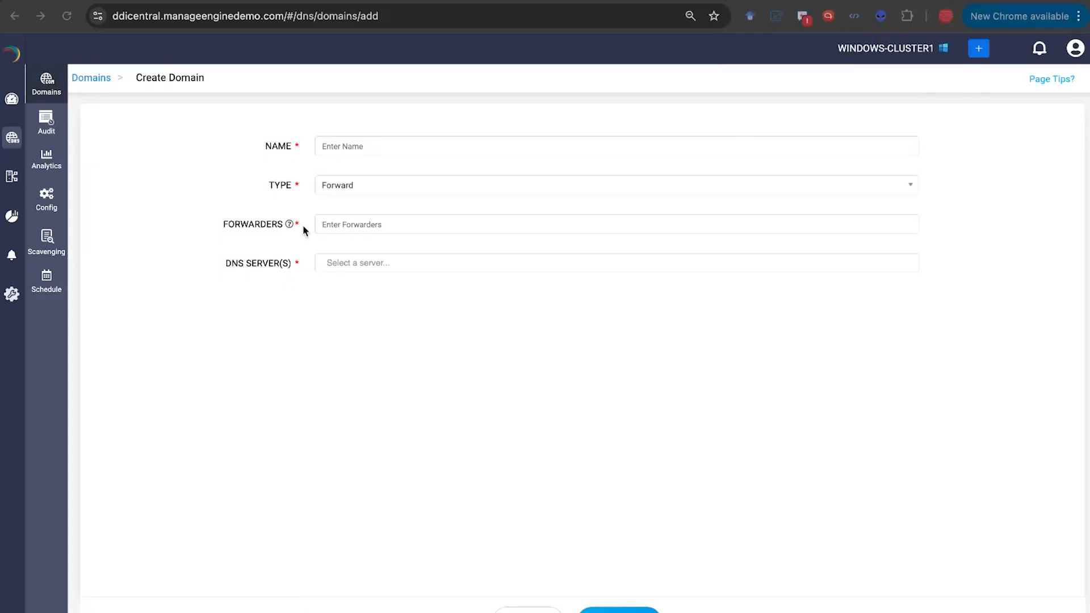
Step: Look at the Stub type's fields, switch the domain type back to Authoritative, and leave the form without saving
left_click(392, 193)
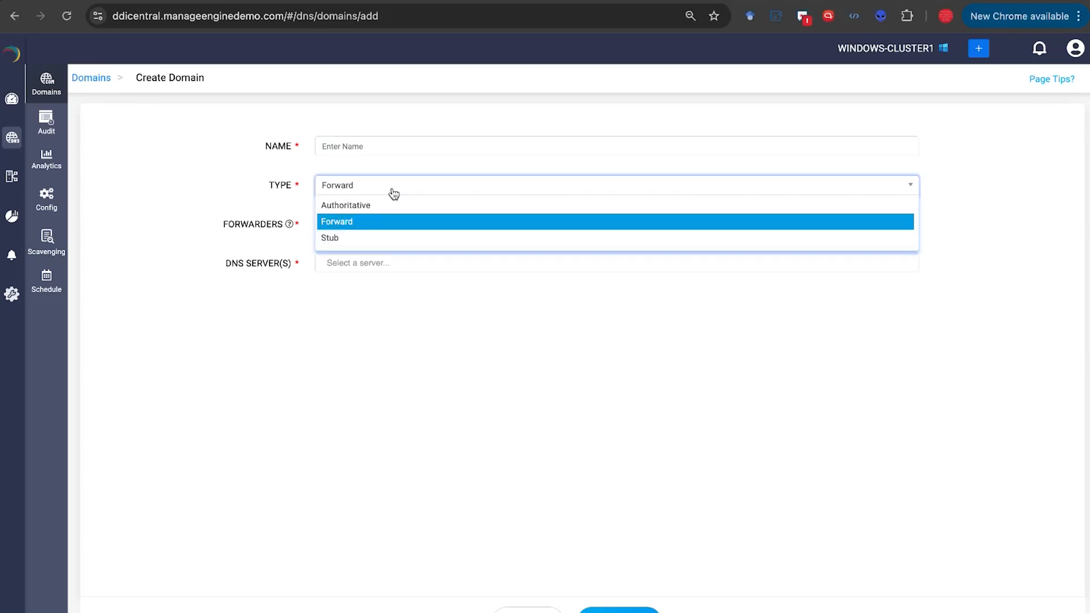
left_click(383, 239)
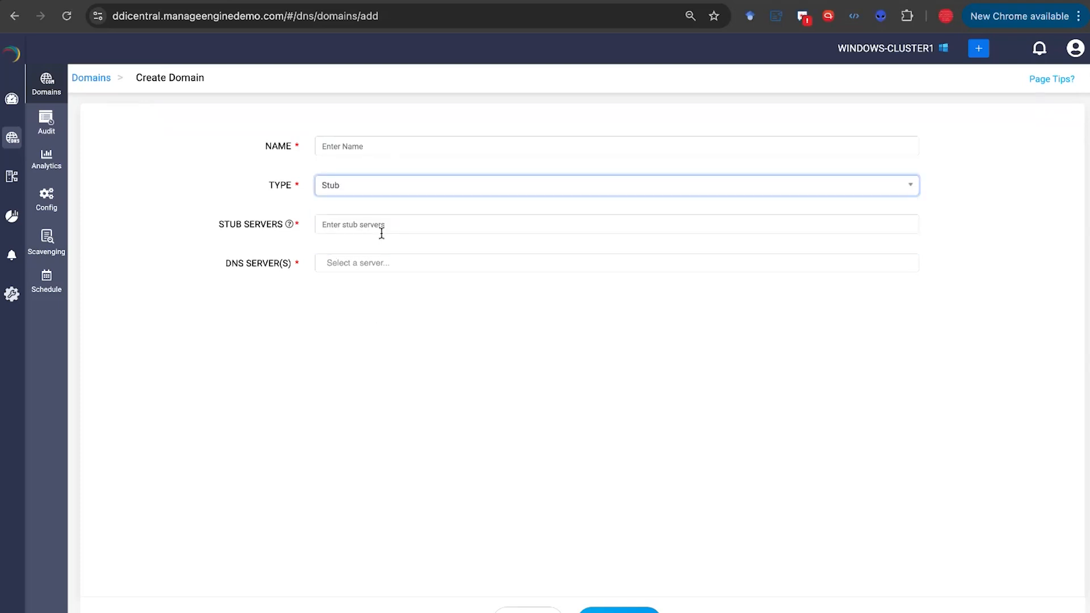
left_click(355, 184)
left_click(360, 210)
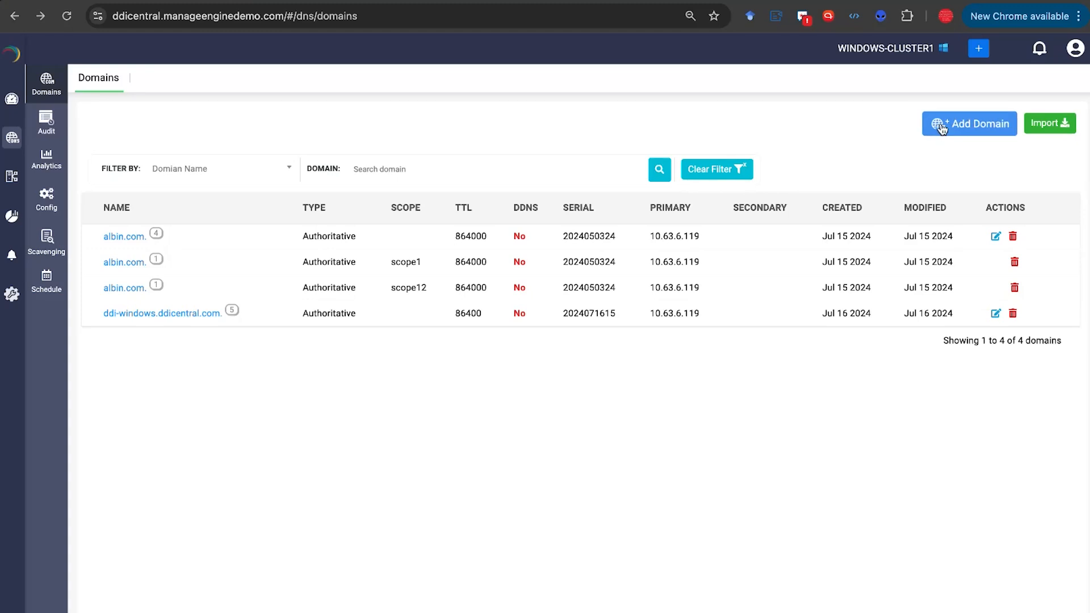
Step: Reopen the new domain form and examine the Authoritative type's fields, from TTL and nameservers to scope list and DDNS
left_click(941, 125)
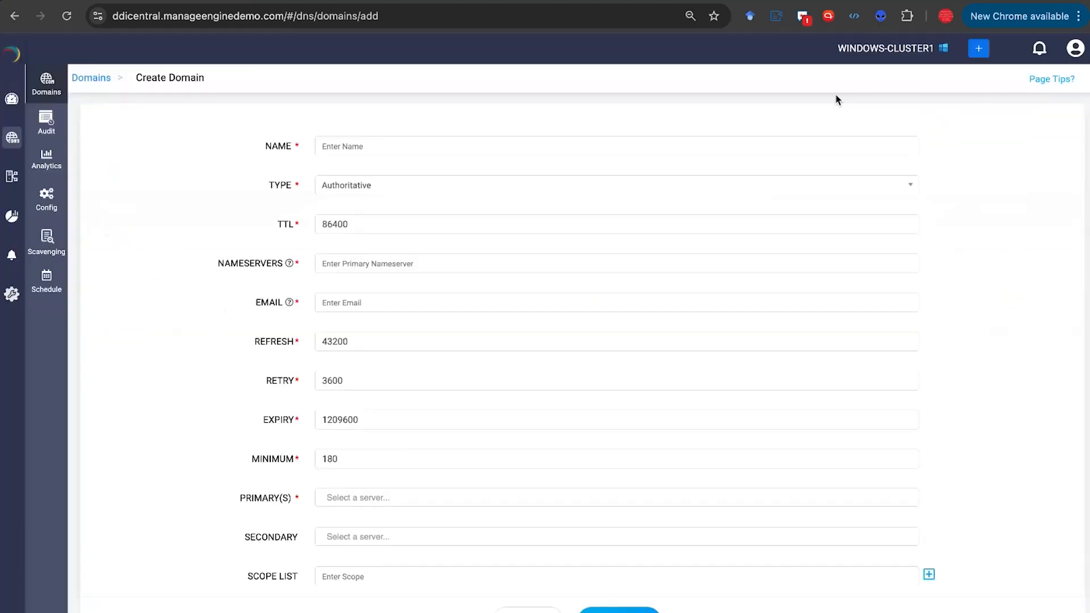
scroll(613, 194, "down", 1)
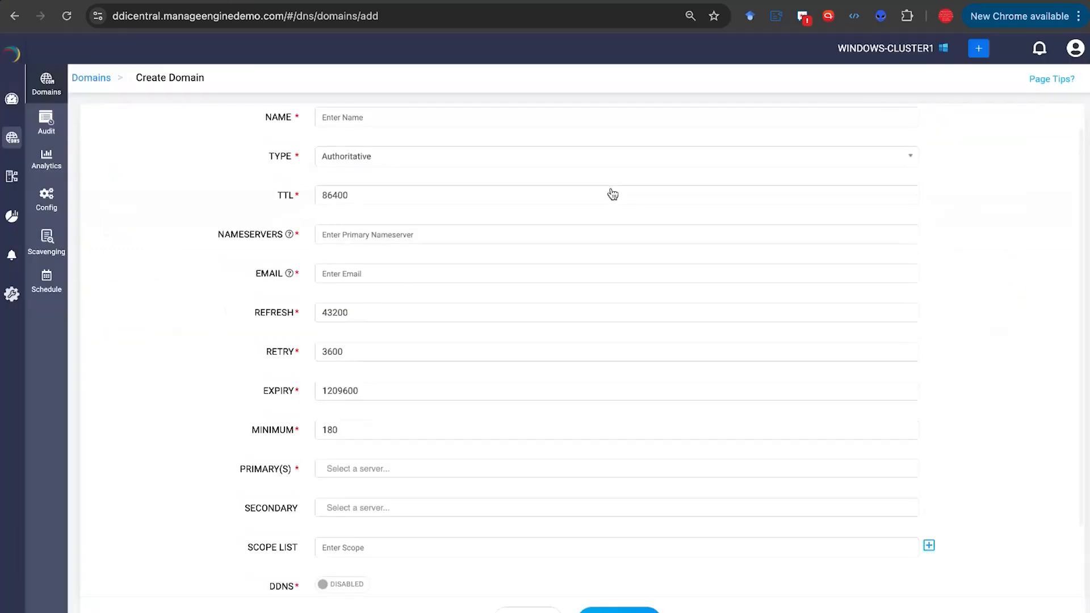
scroll(611, 187, "down", 1)
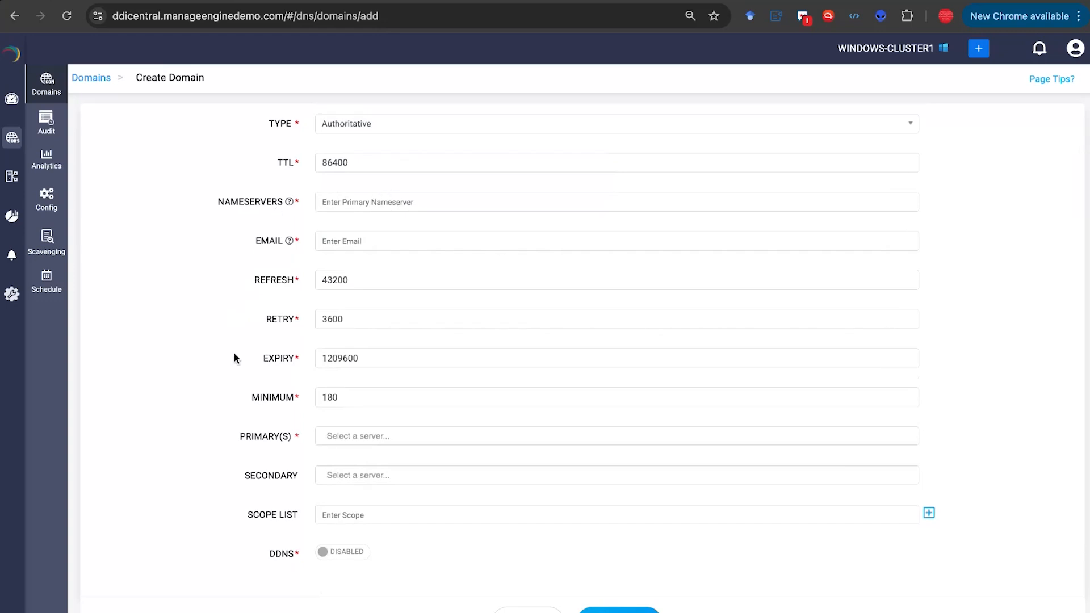
Step: Enable DDNS in the new domain form to look at its DHCP type field, and leave the form without saving
scroll(298, 483, "down", 2)
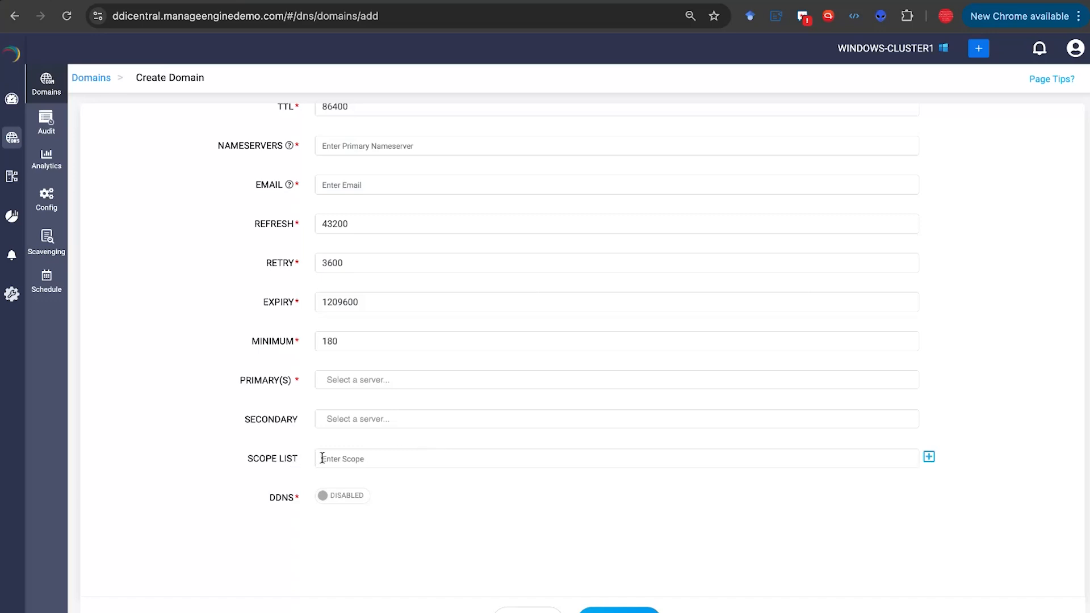
left_click(352, 498)
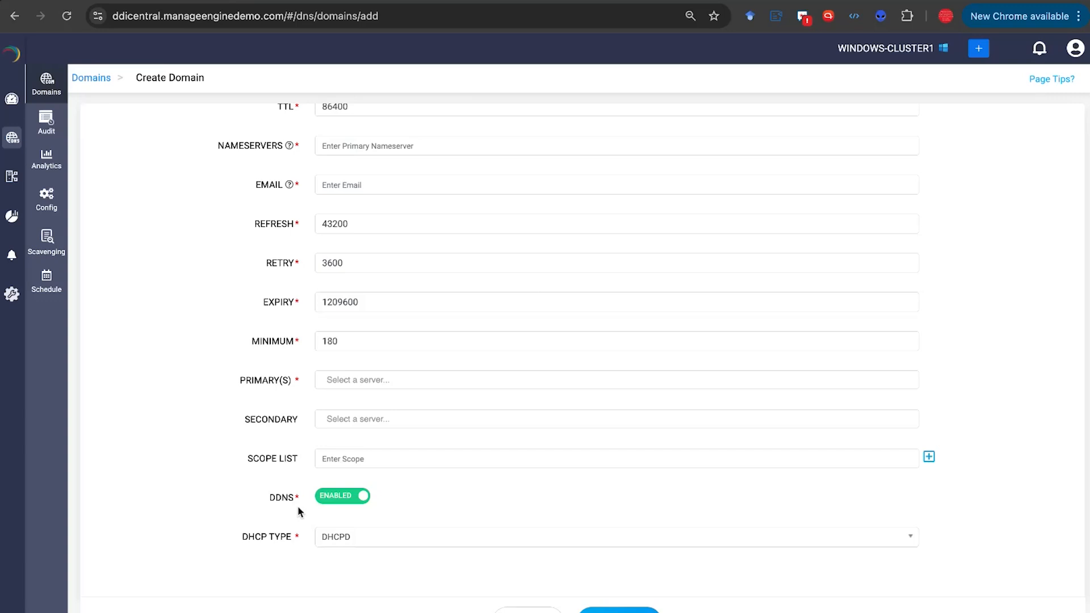
scroll(298, 506, "up", 3)
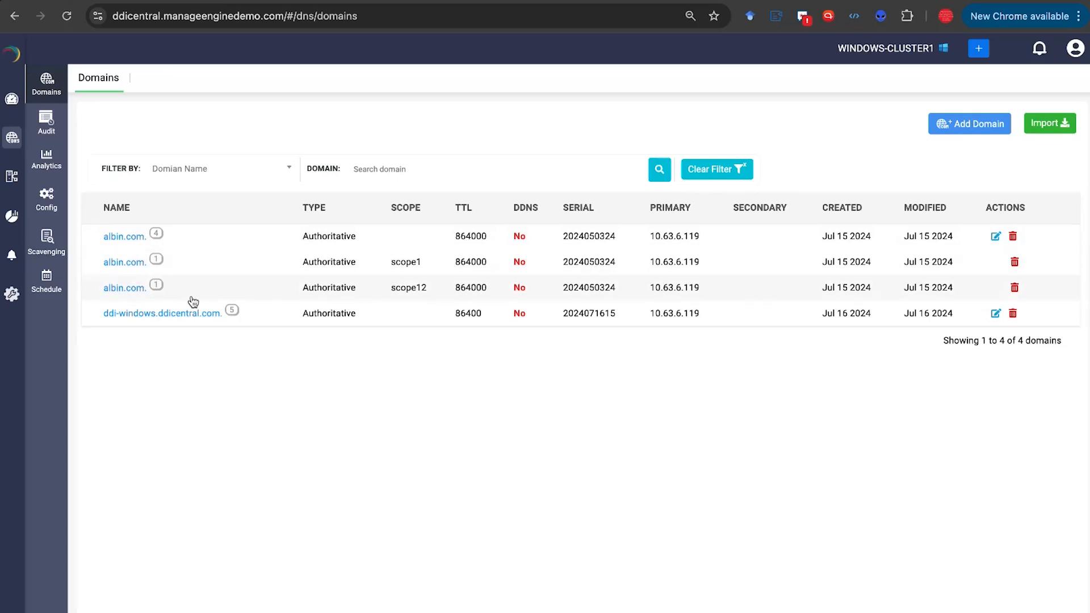
Step: Look at the DNS records of albin.com. (scope1) and of the ddi-windows.ddicentral.com. domain
left_click(126, 264)
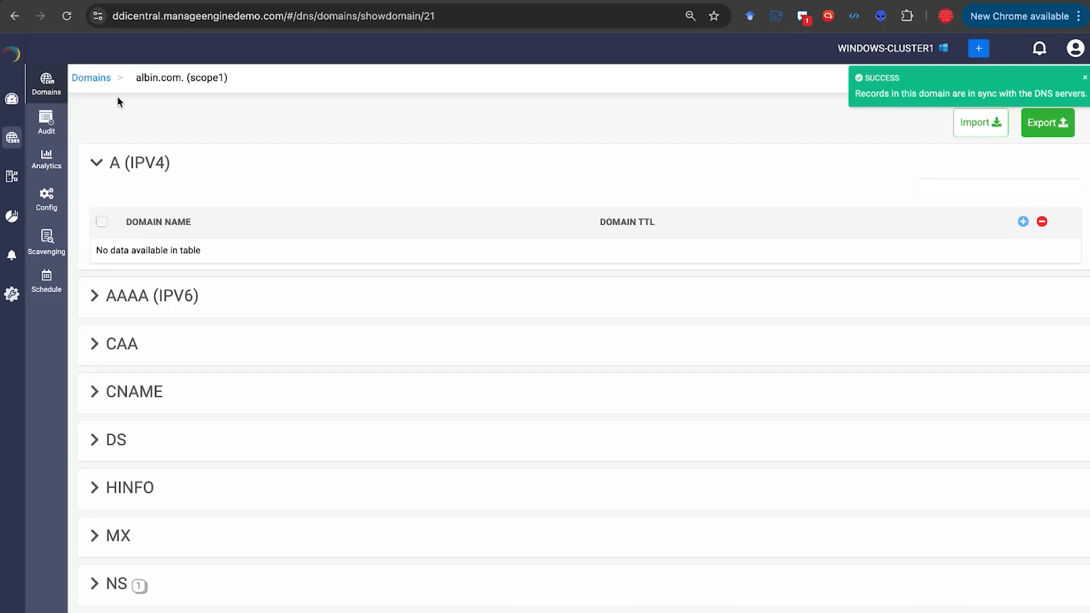
left_click(92, 79)
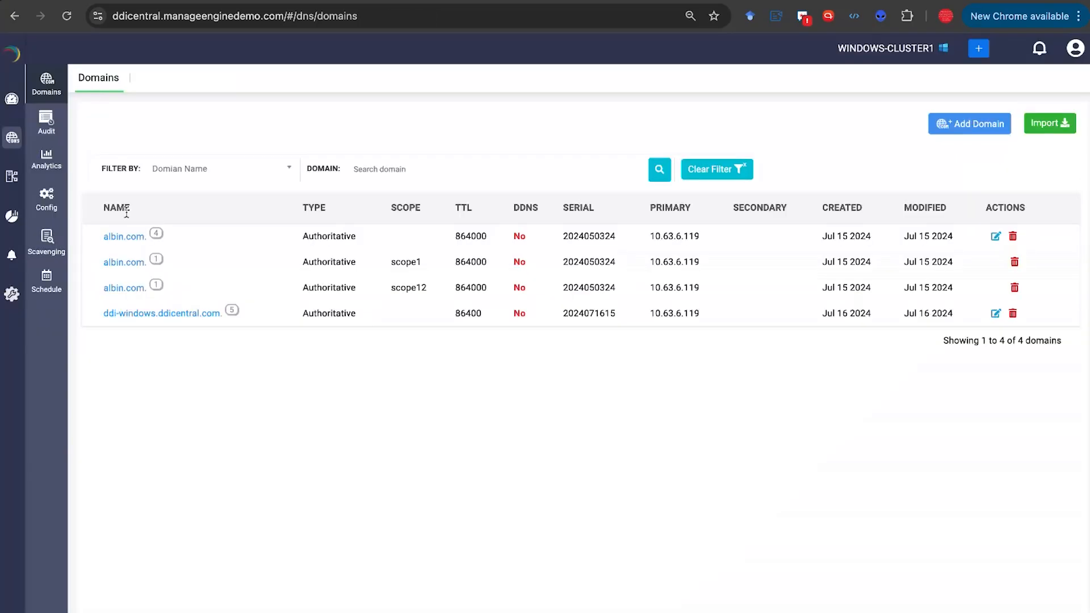
left_click(129, 314)
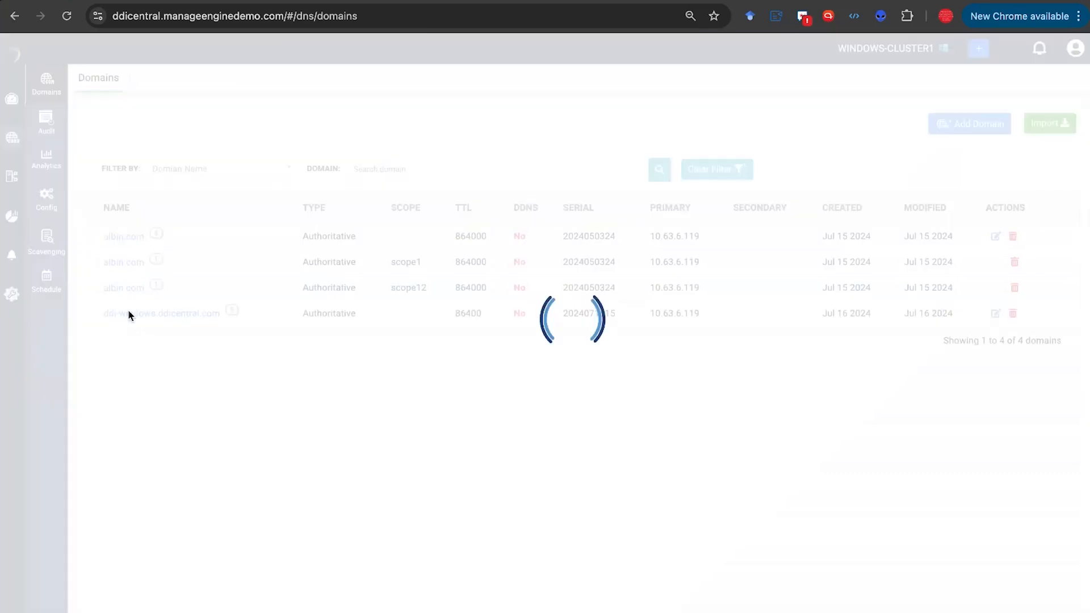
scroll(129, 255, "down", 3)
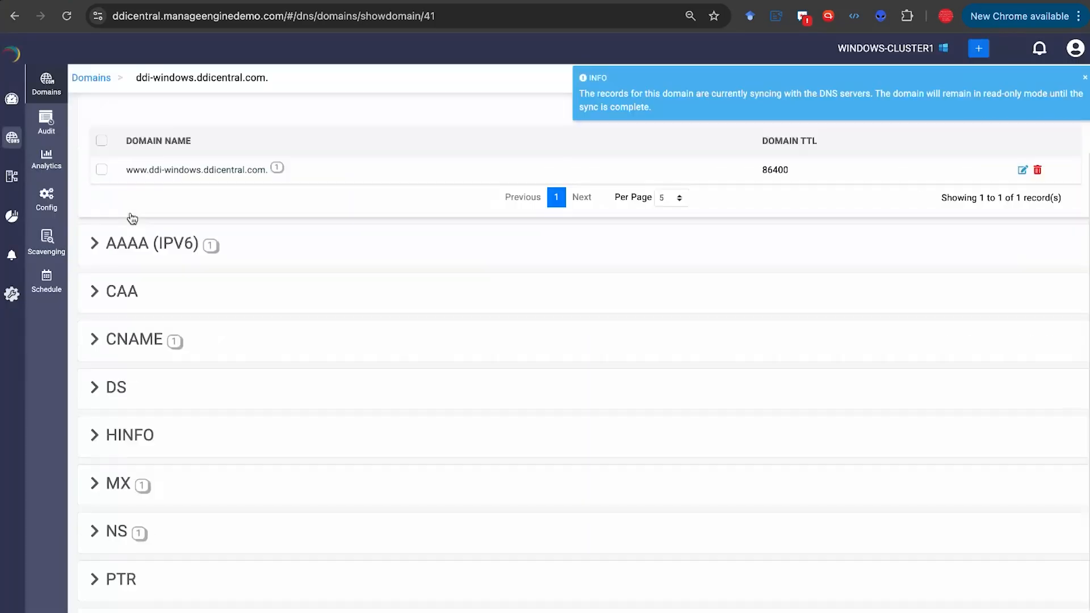
Step: Switch to the Zoho Show slideshow, advance past the DNS Management features slide, and return to DDI Central's domain list
scroll(130, 218, "left", 5)
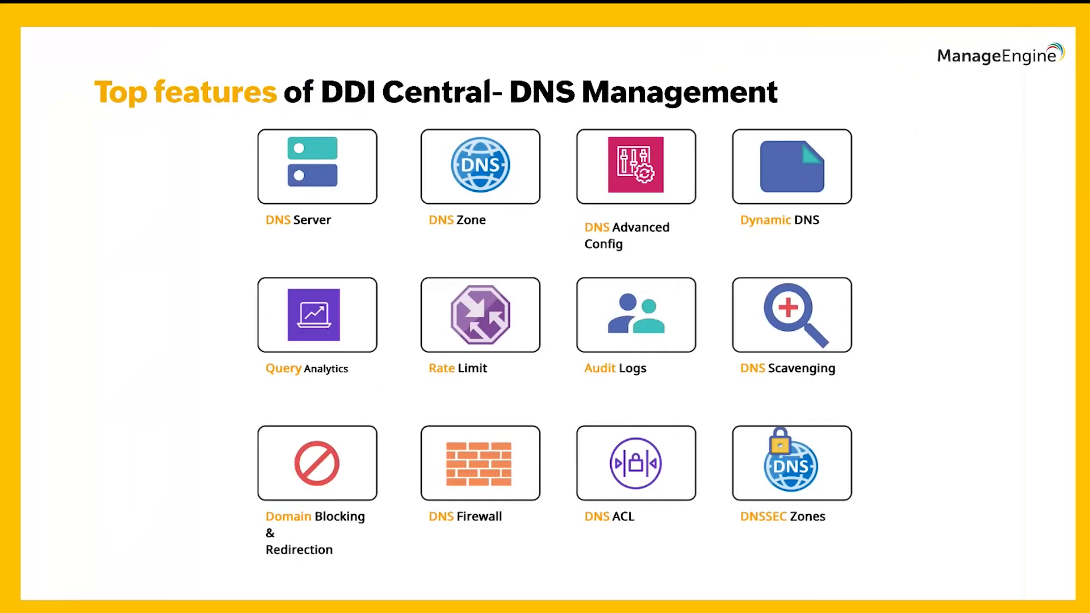
key("Right")
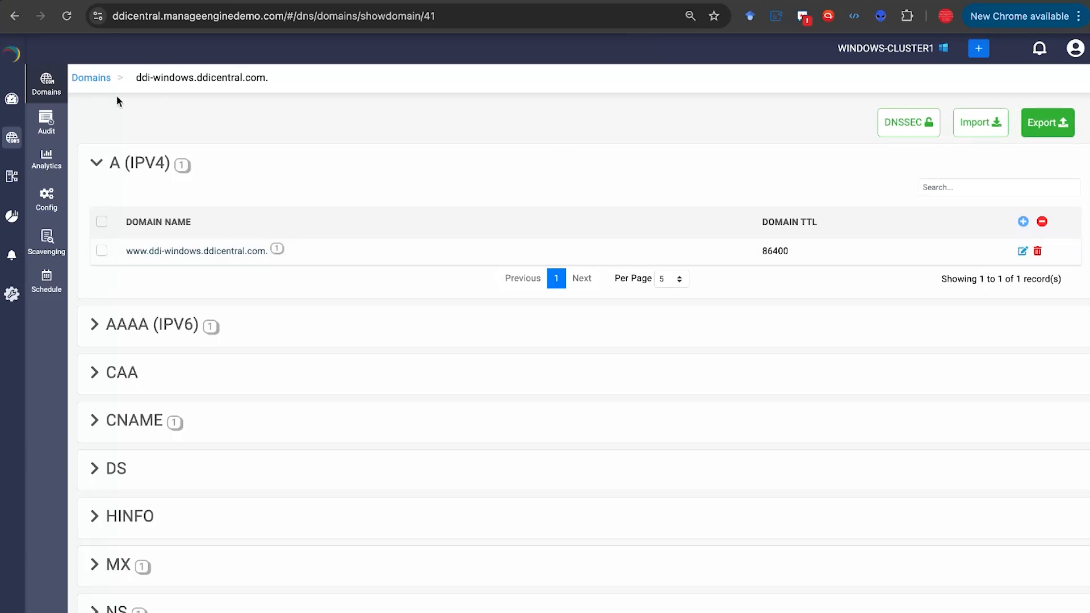
left_click(93, 79)
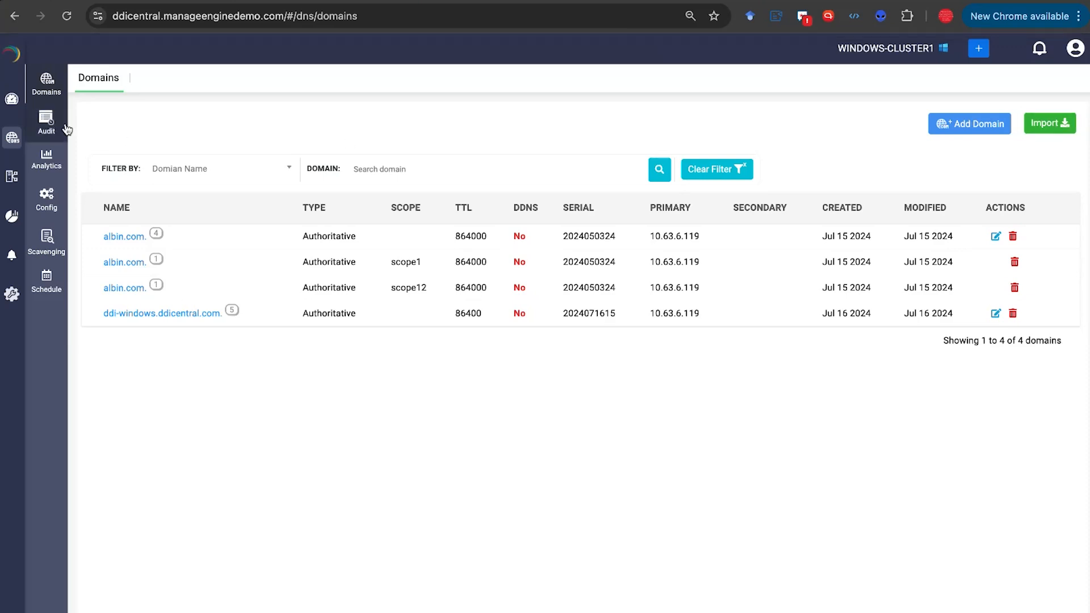
Step: Open the DNS audit and look at its domain, record, action and date range filter options without applying any
left_click(48, 122)
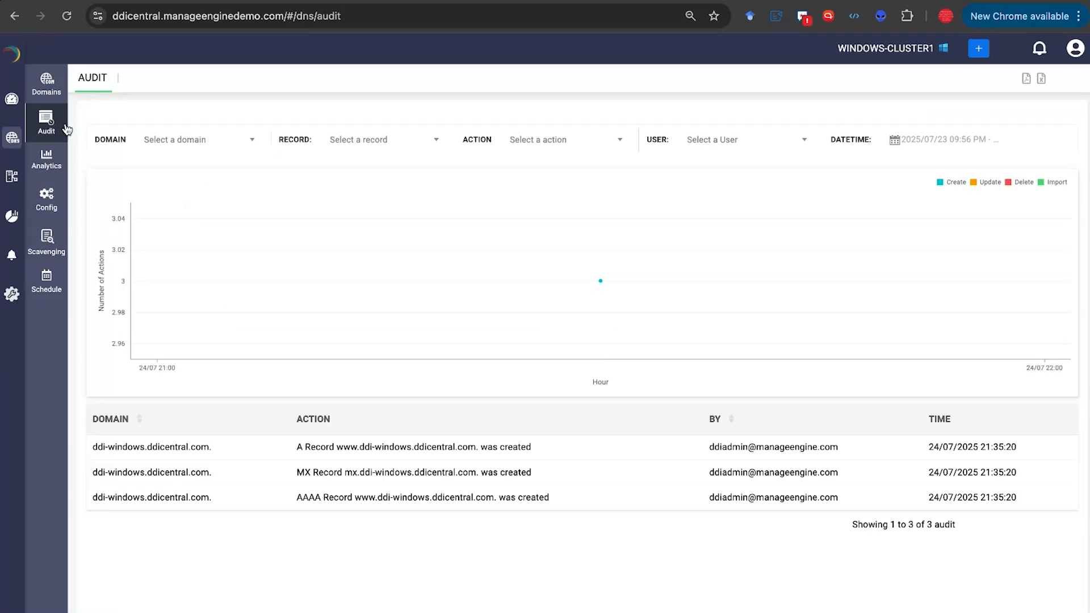
left_click(163, 143)
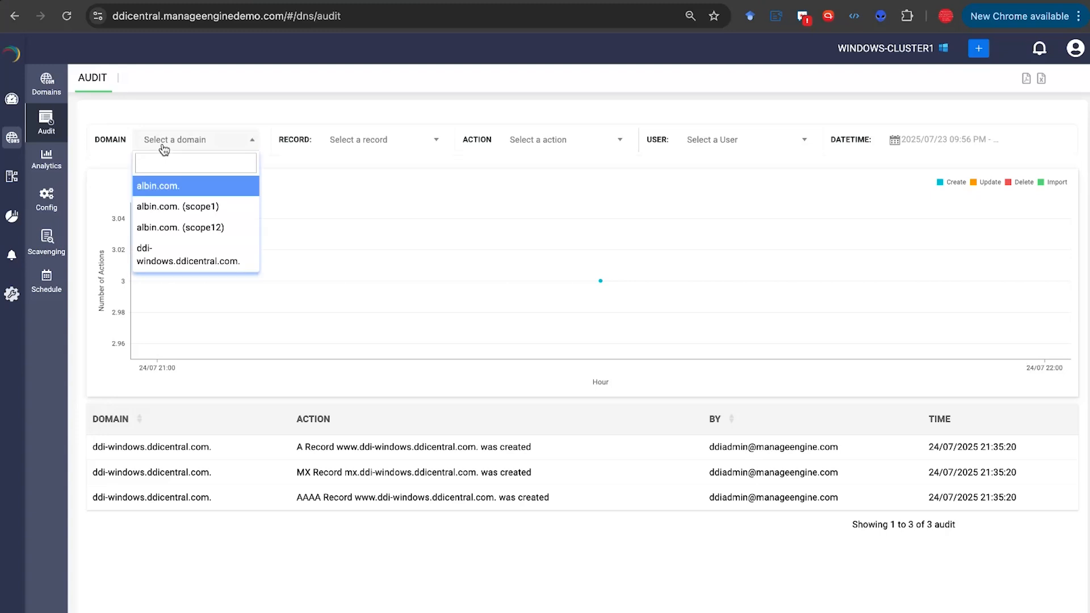
left_click(356, 147)
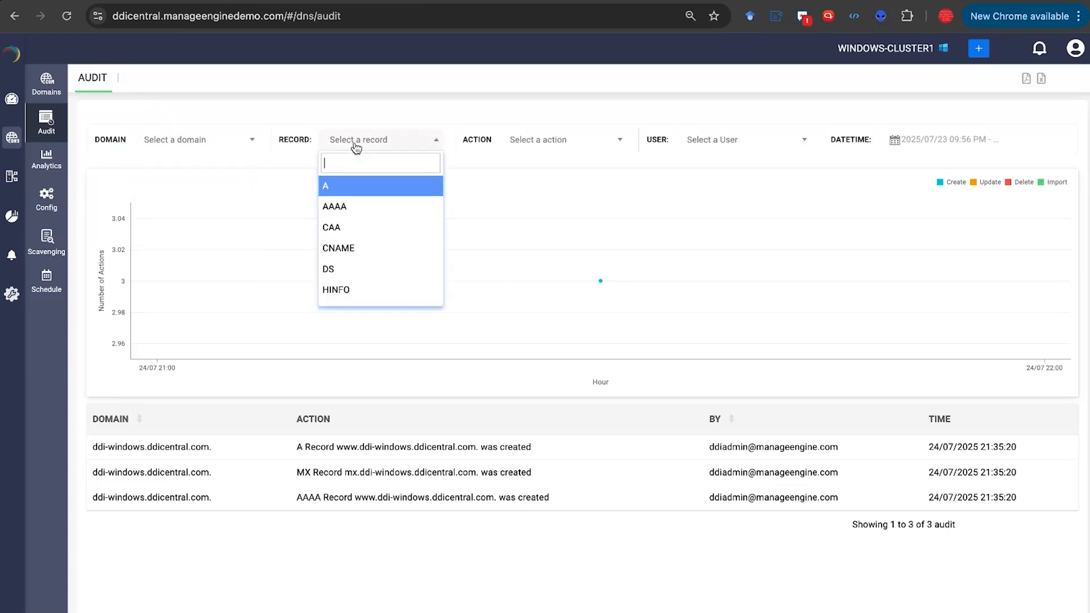
left_click(513, 156)
left_click(519, 145)
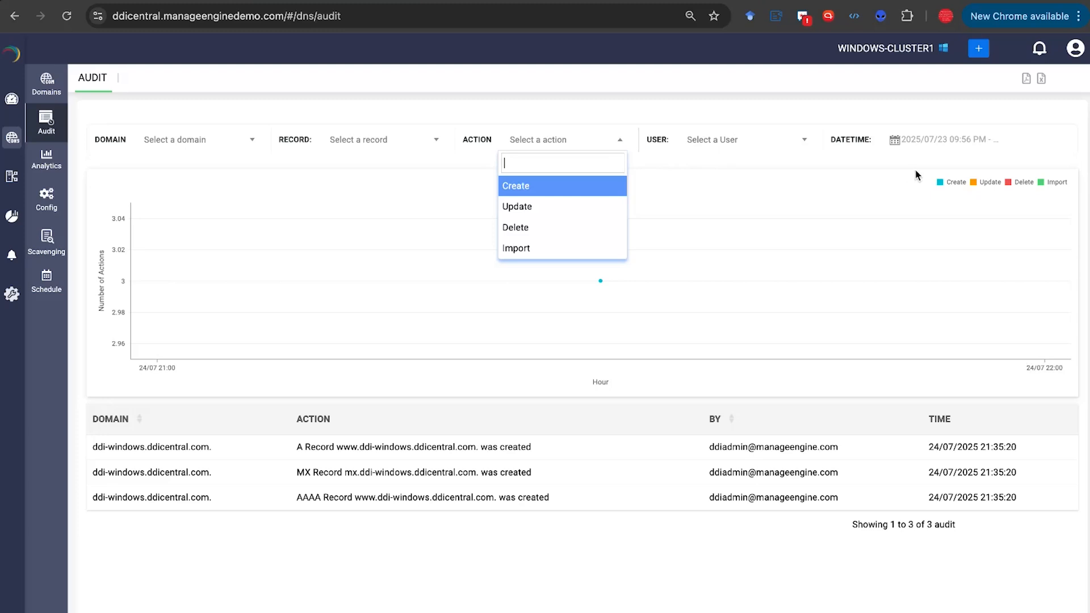
left_click(924, 146)
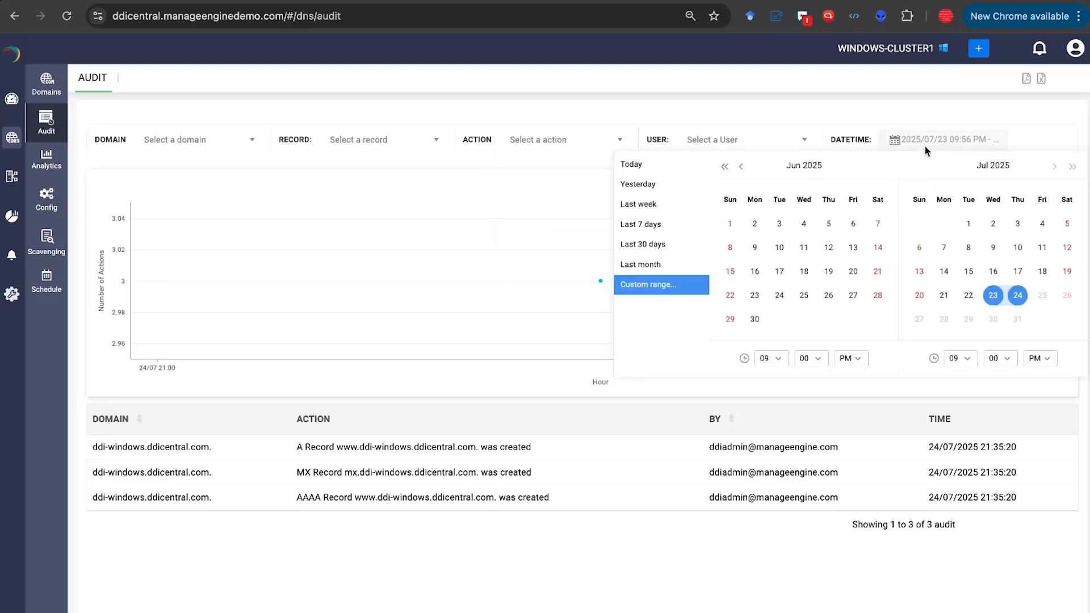
left_click(514, 379)
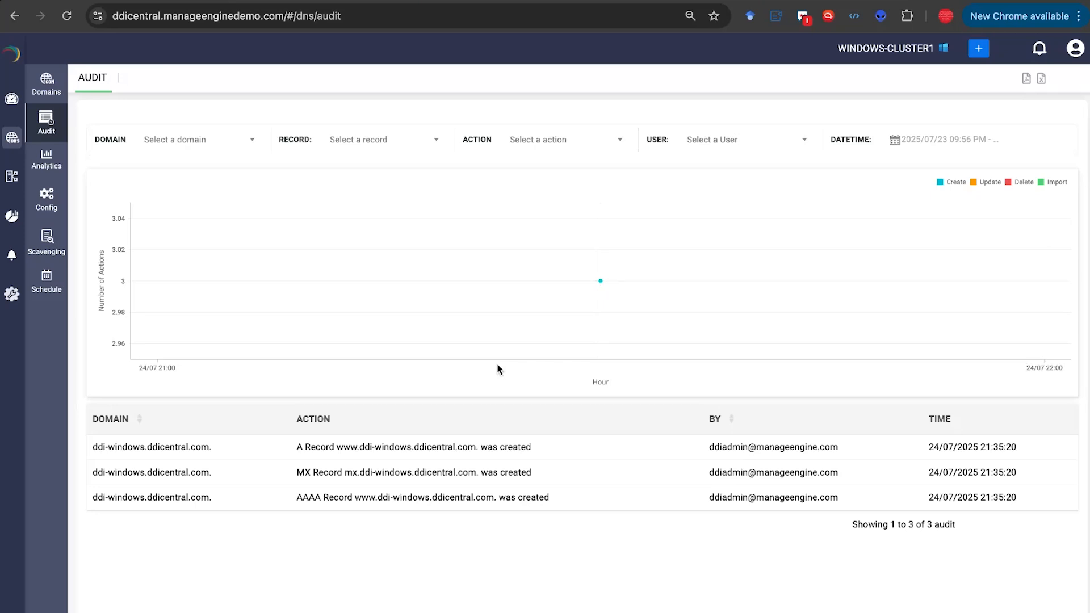
Step: Open the DNS query analytics, look at the domain category options, and open the analytics of ddi-windows.ddicentral.com
left_click(51, 174)
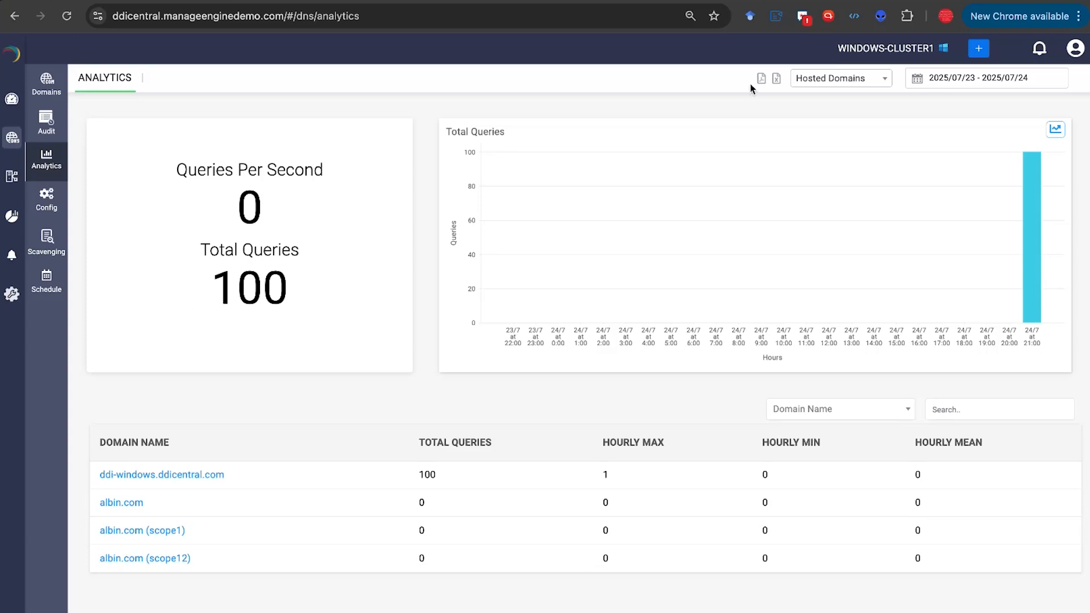
left_click(818, 84)
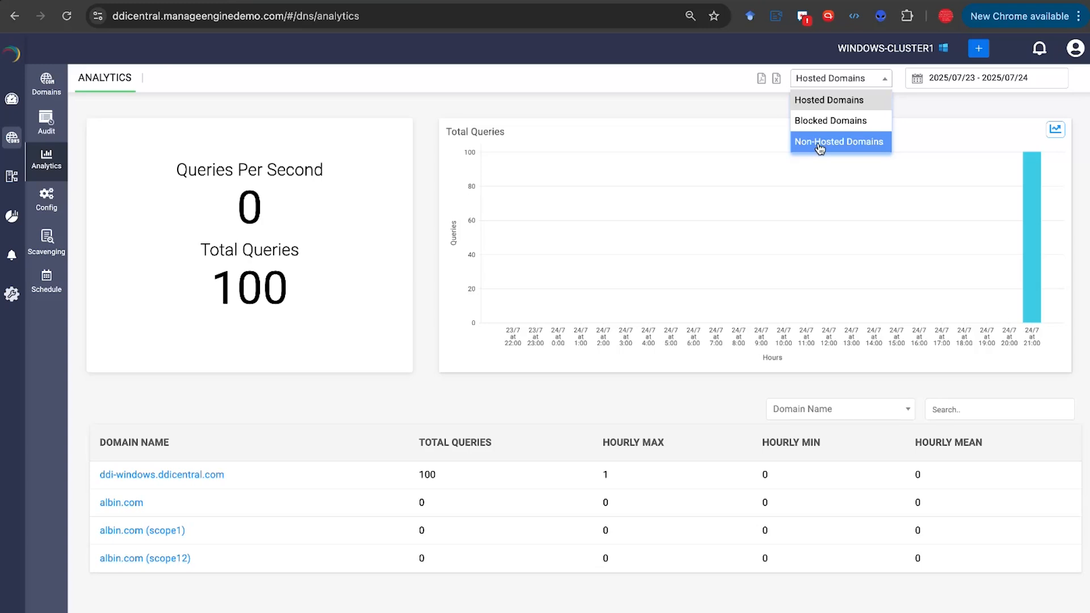
left_click(183, 475)
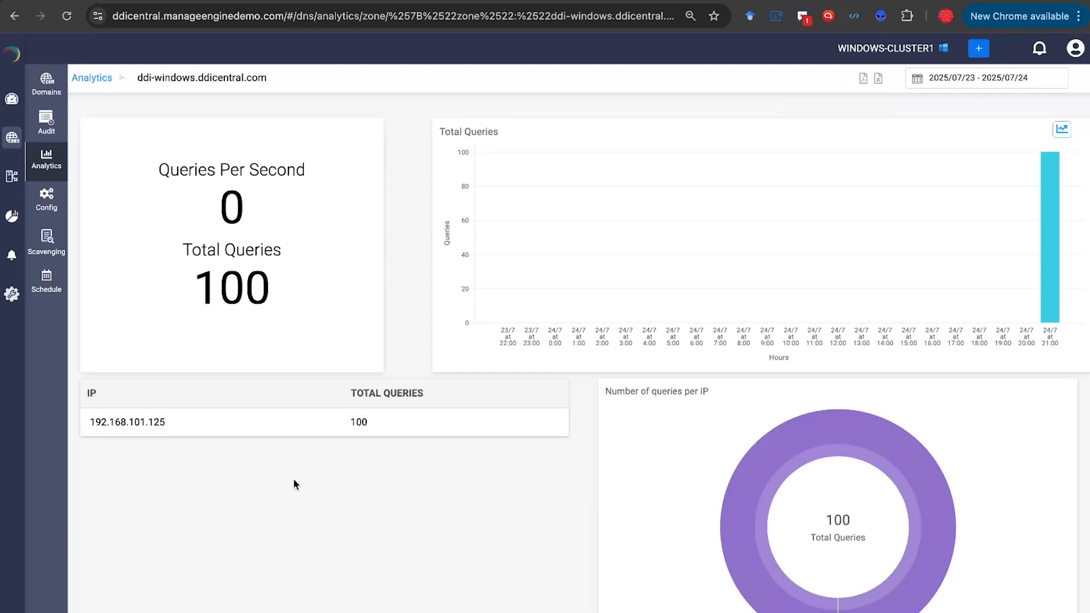
Step: Examine the domain's query analytics by client IP and by record type, including both donut charts
scroll(293, 480, "down", 5)
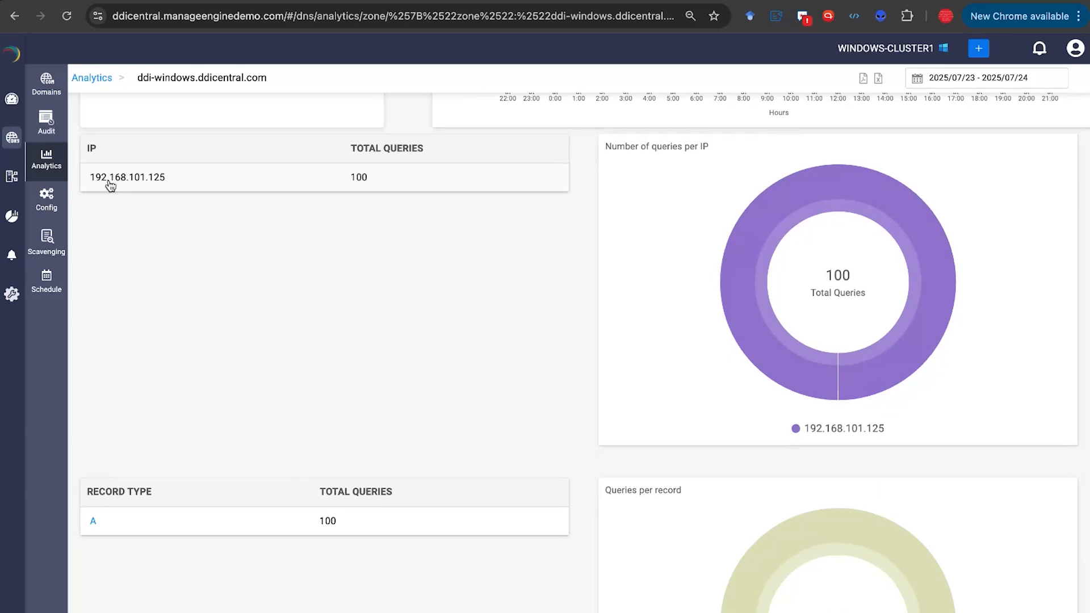
scroll(111, 186, "up", 4)
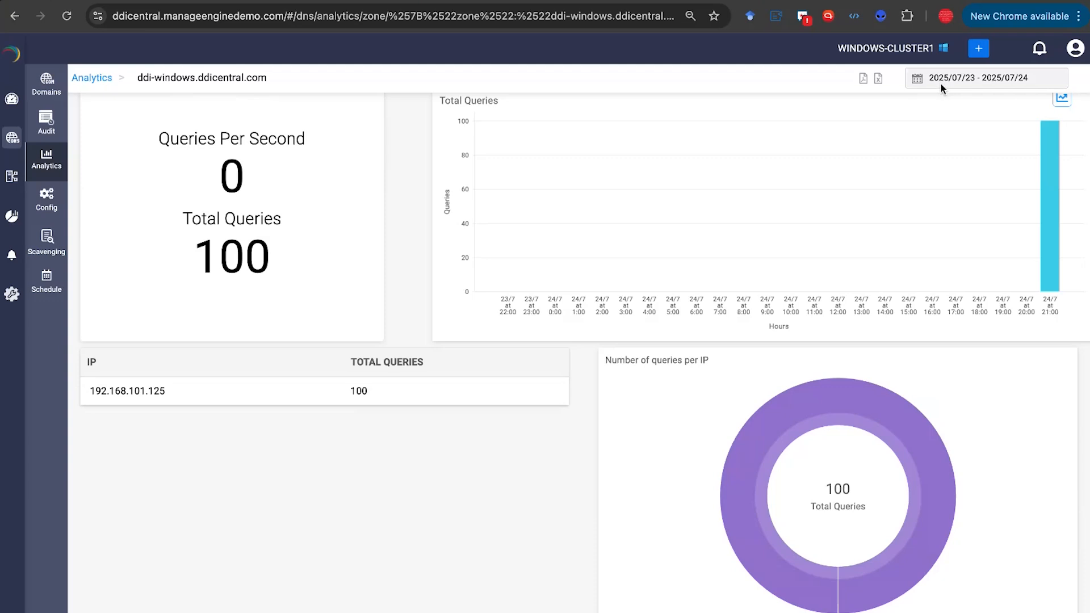
scroll(567, 352, "down", 4)
scroll(700, 525, "down", 1)
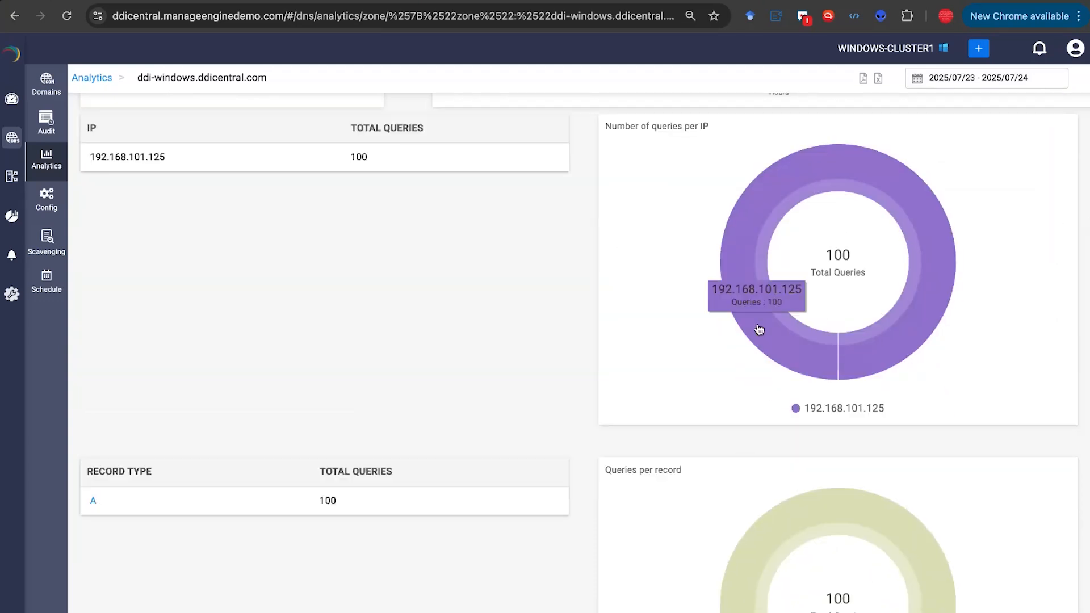
mouse_move(777, 533)
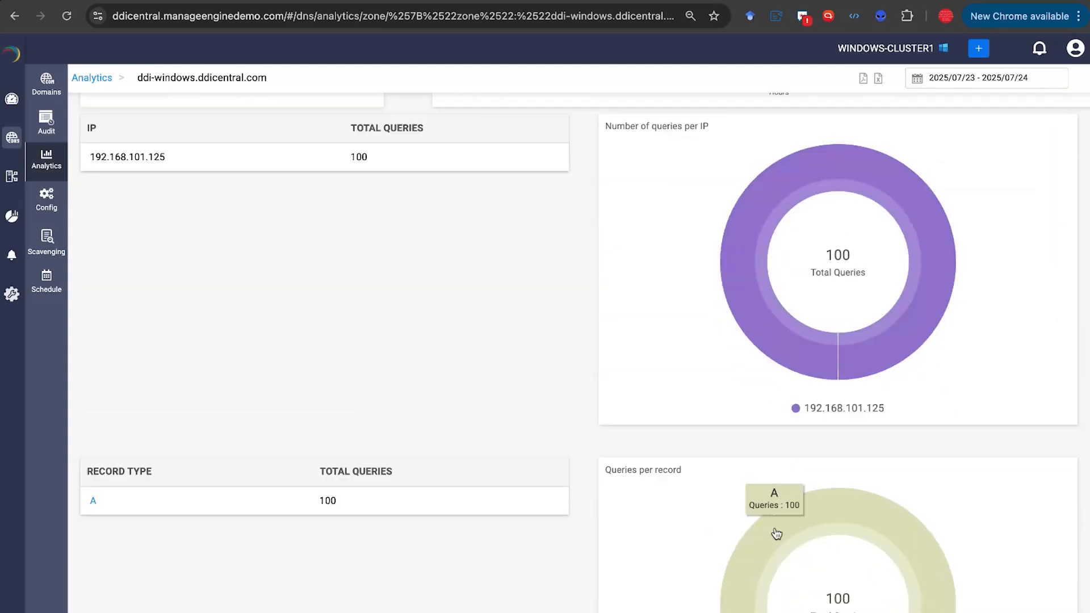
scroll(776, 533, "down", 3)
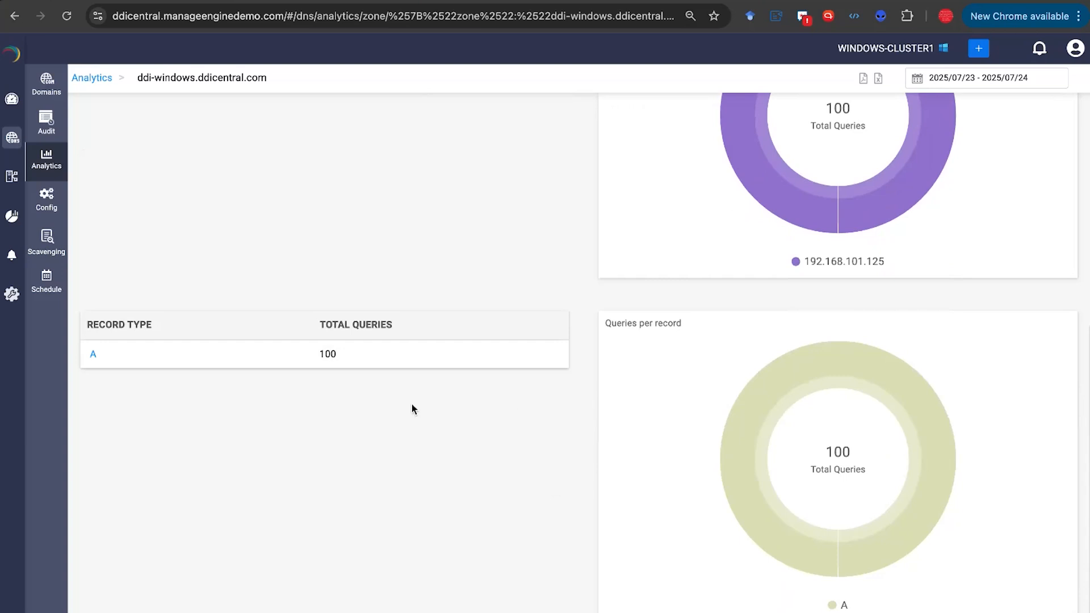
Step: Switch to the Zoho Show presentation and play it from slide 15 on domain query analytics
key("ctrl+Left")
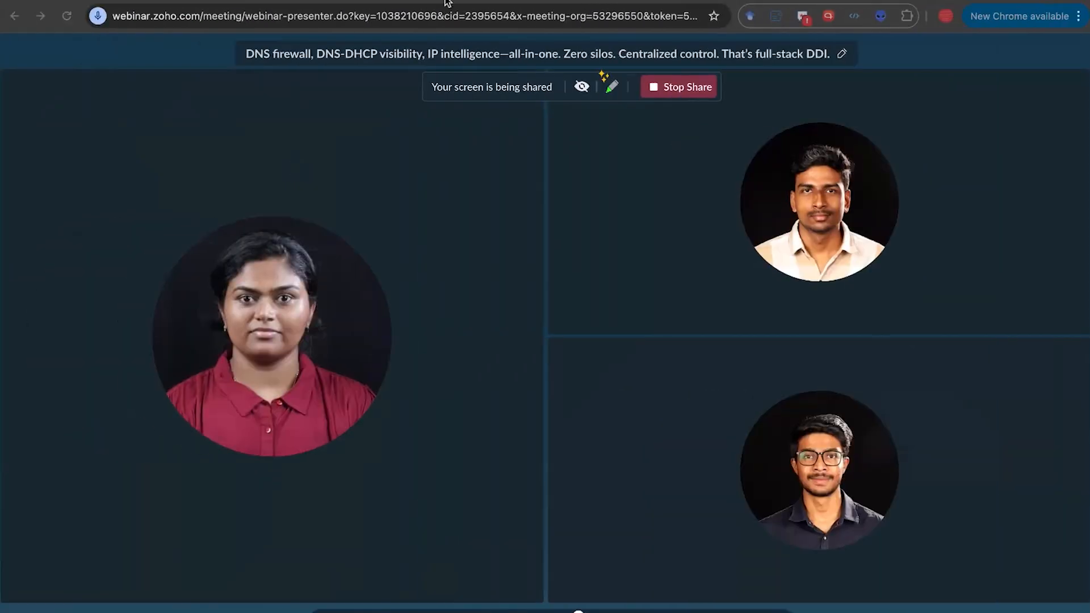
left_click(447, 3)
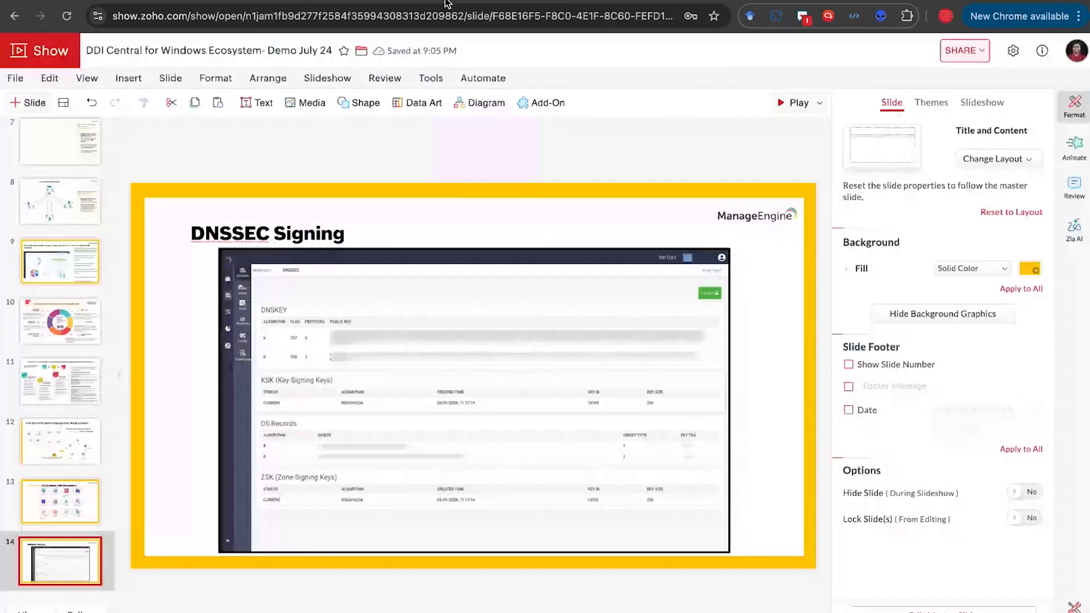
scroll(89, 517, "down", 4)
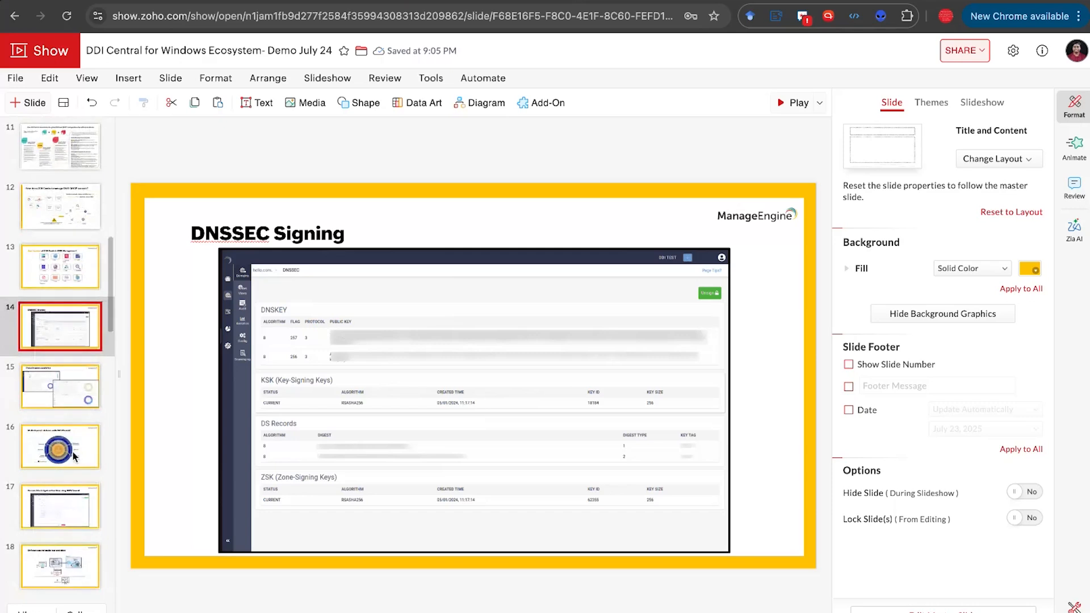
left_click(64, 388)
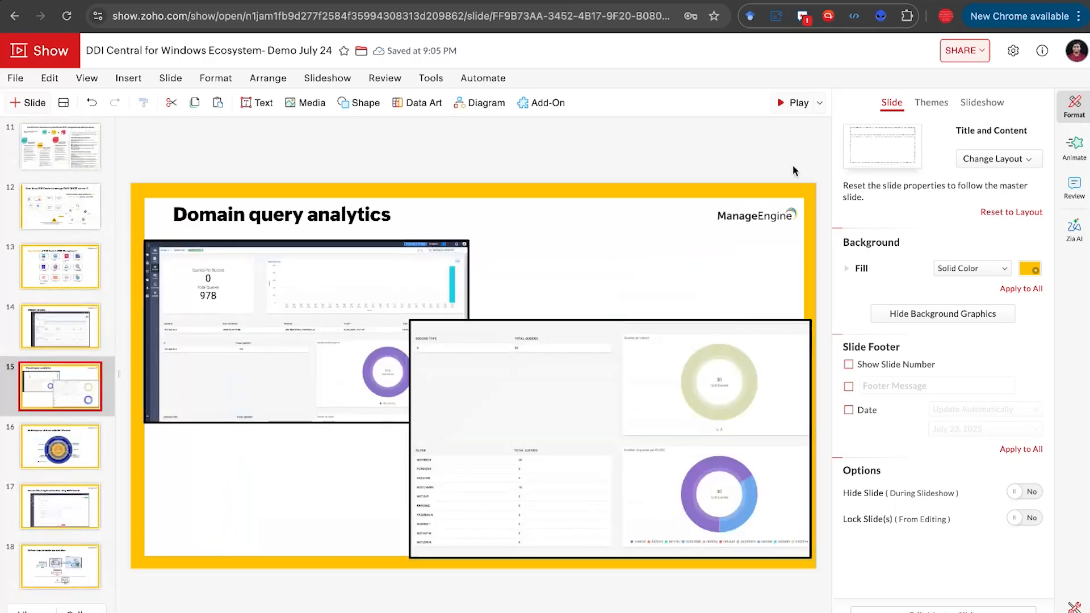
left_click(795, 103)
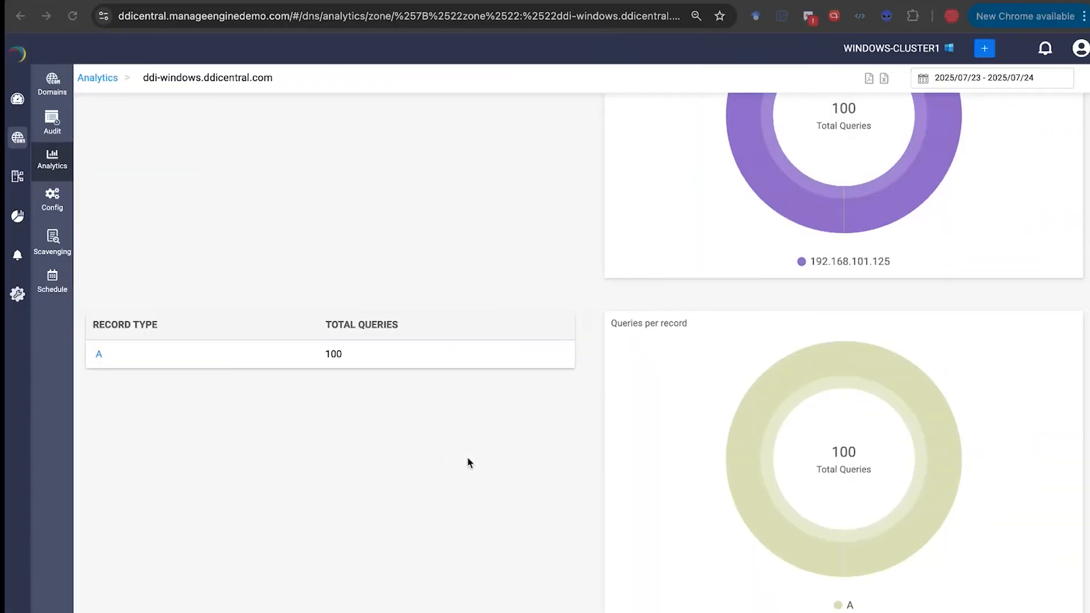
Step: Return to DDI Central, open the DNS client subnet configuration, and look at the africa3 subnet's settings without changing them
scroll(469, 462, "up", 3)
scroll(469, 461, "up", 4)
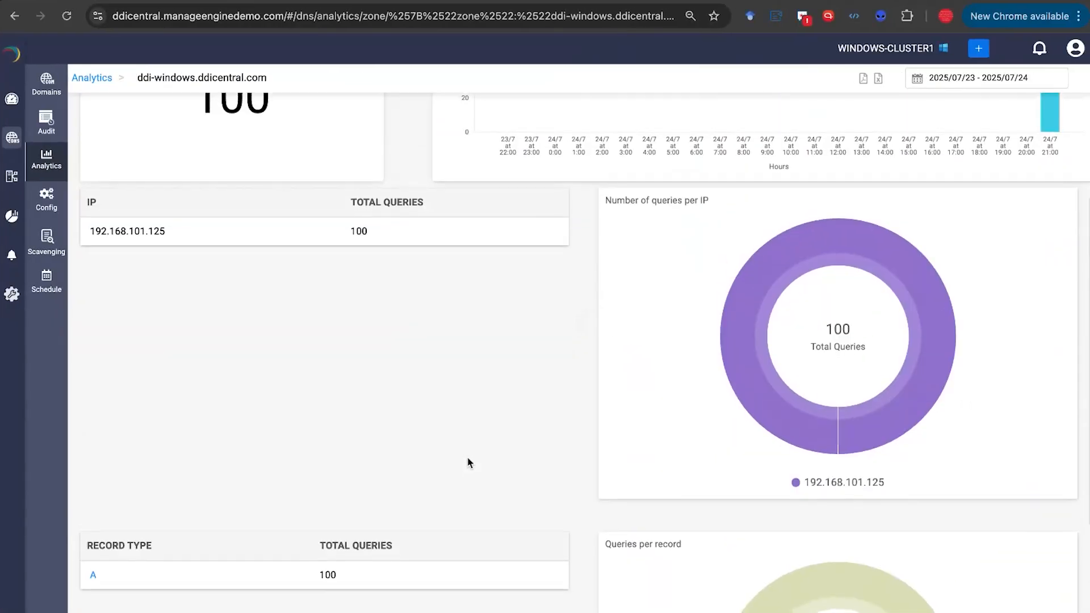
left_click(54, 212)
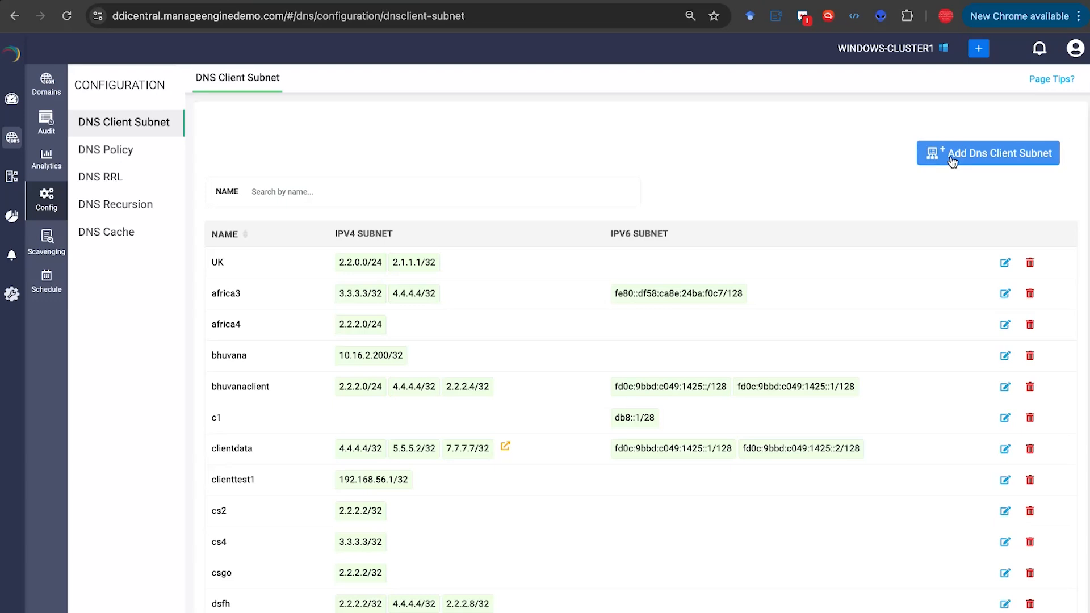
left_click(1004, 293)
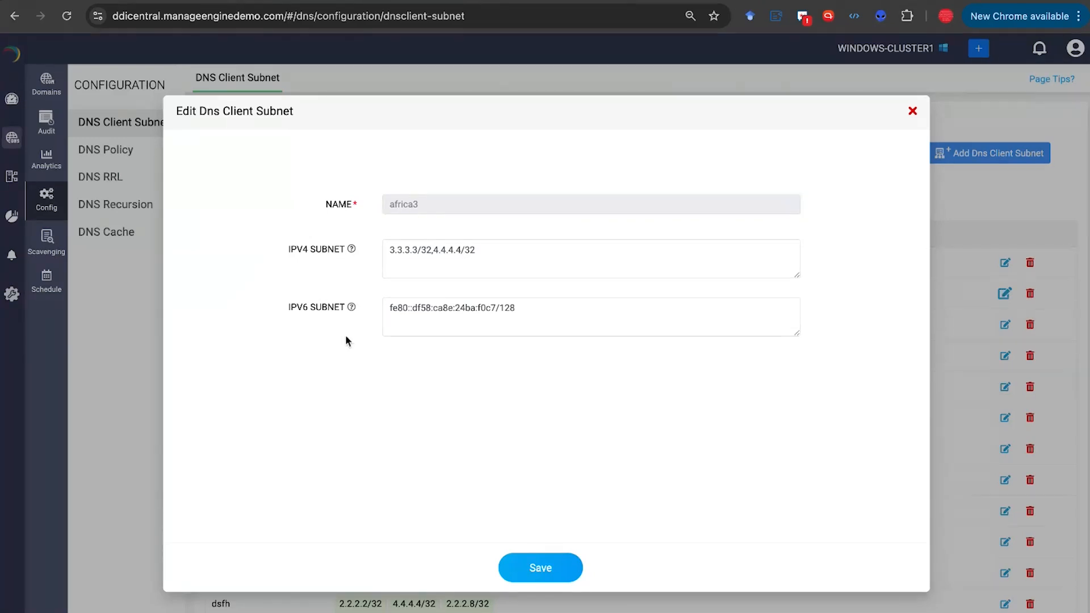
left_click(912, 111)
Step: Open the DNS QRP policies and examine the defqrp policy's settings, including its condition options, without changing them
left_click(126, 159)
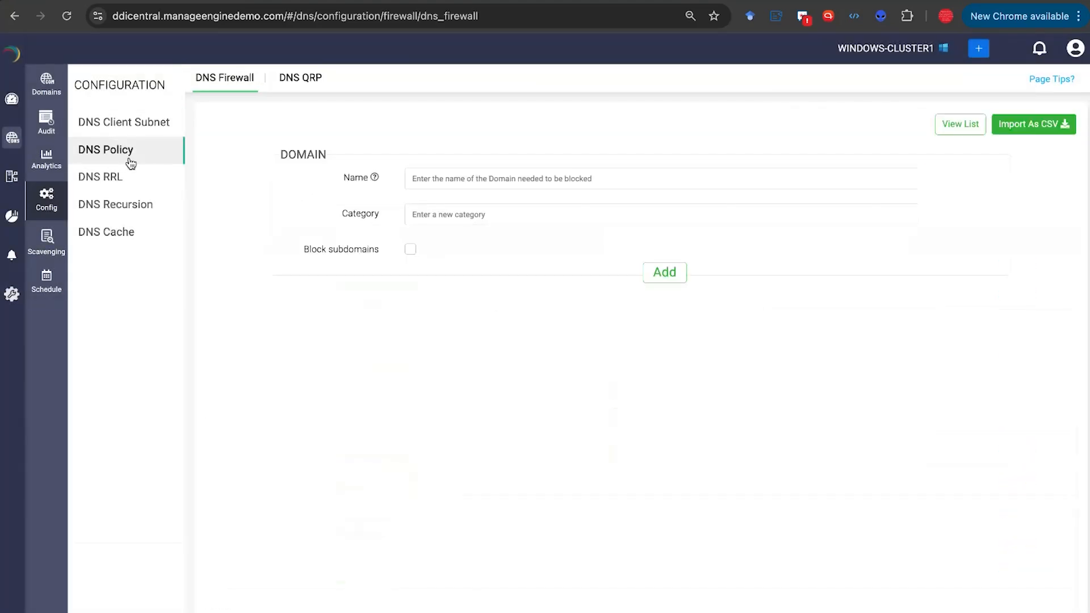
left_click(315, 80)
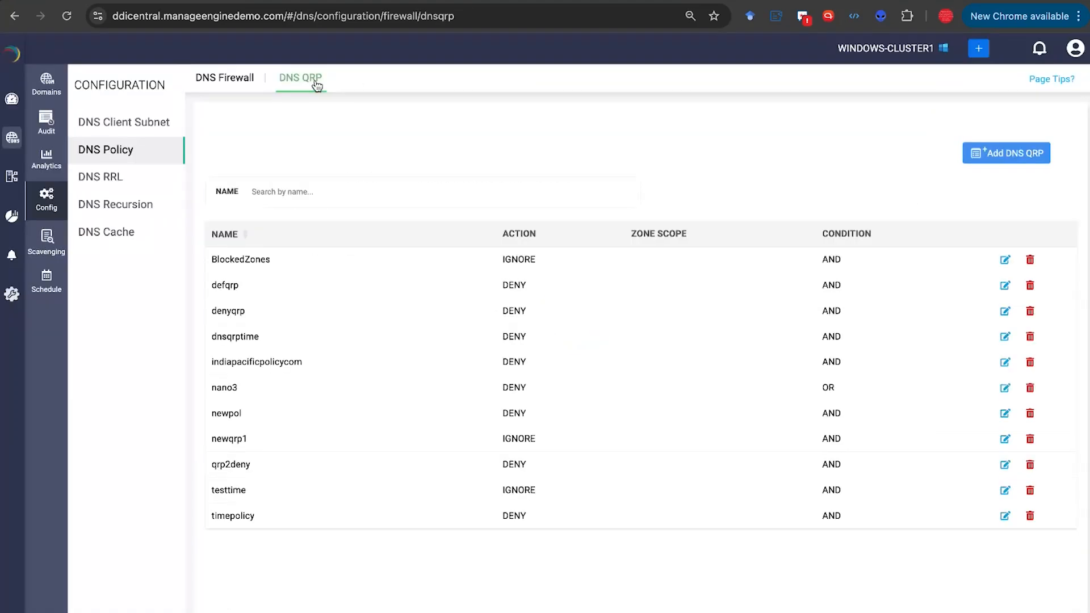
left_click(1004, 285)
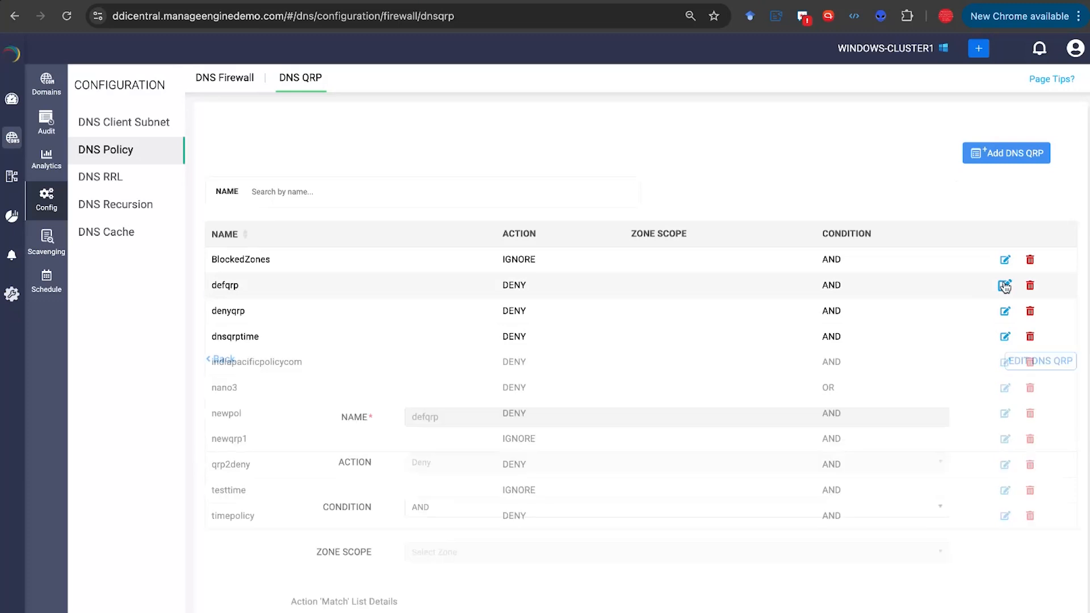
scroll(577, 281, "down", 1)
scroll(577, 284, "down", 1)
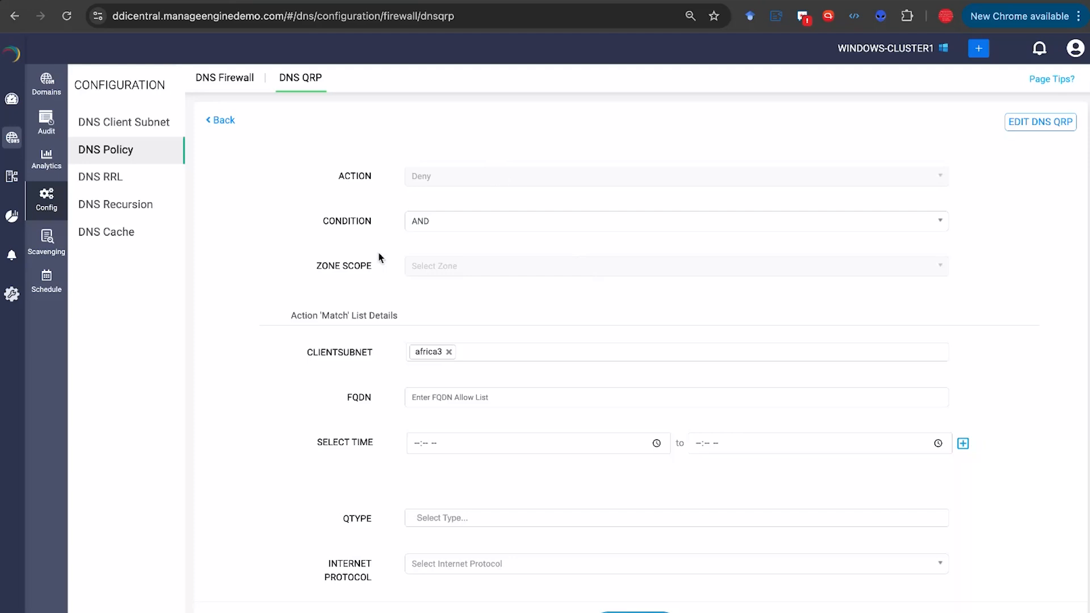
scroll(341, 333, "down", 1)
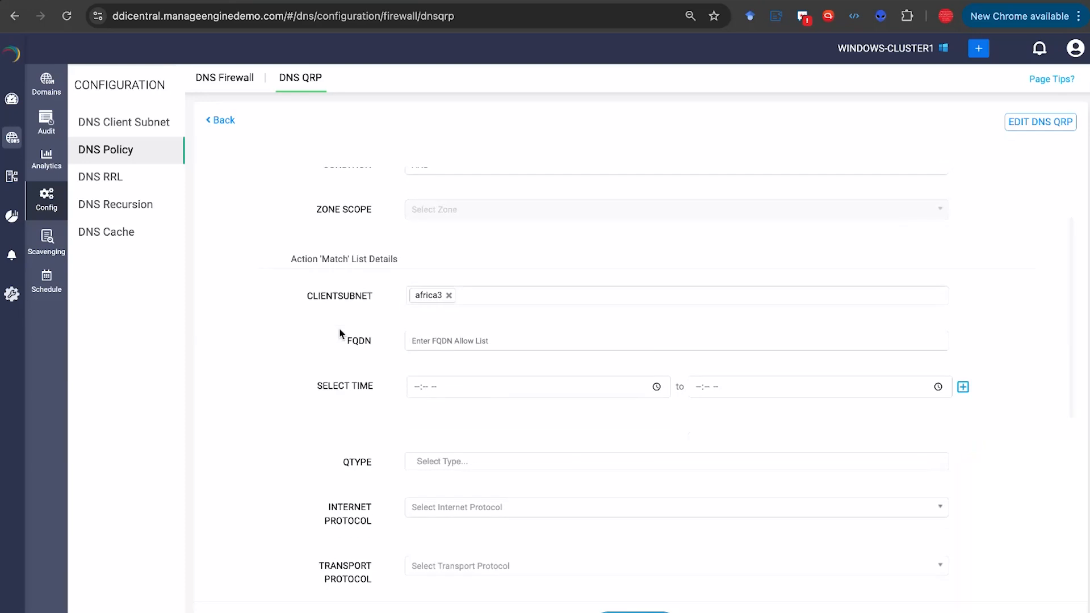
scroll(315, 433, "up", 1)
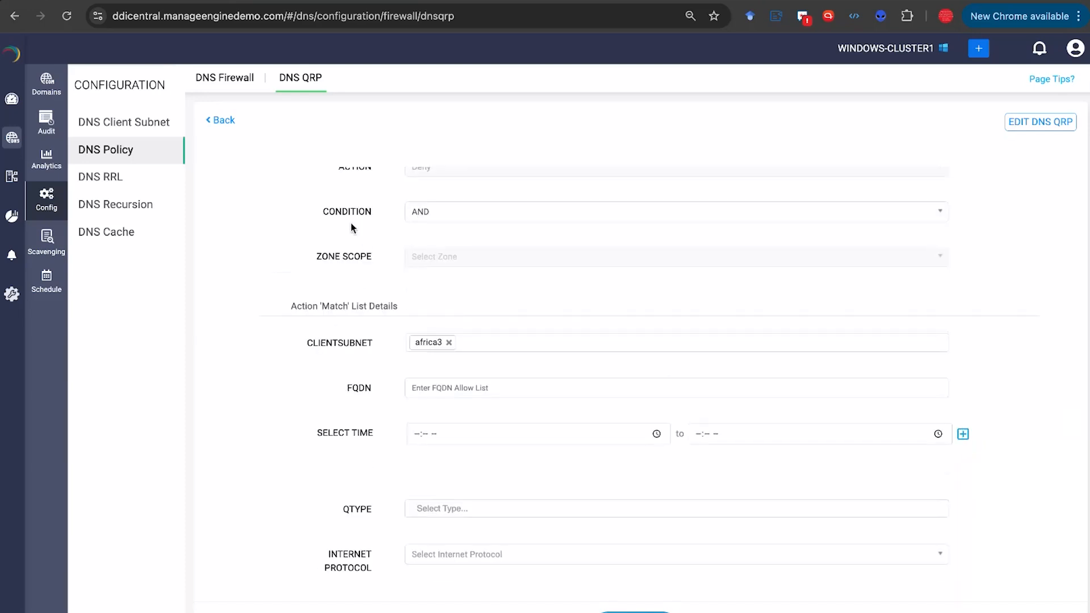
left_click(440, 225)
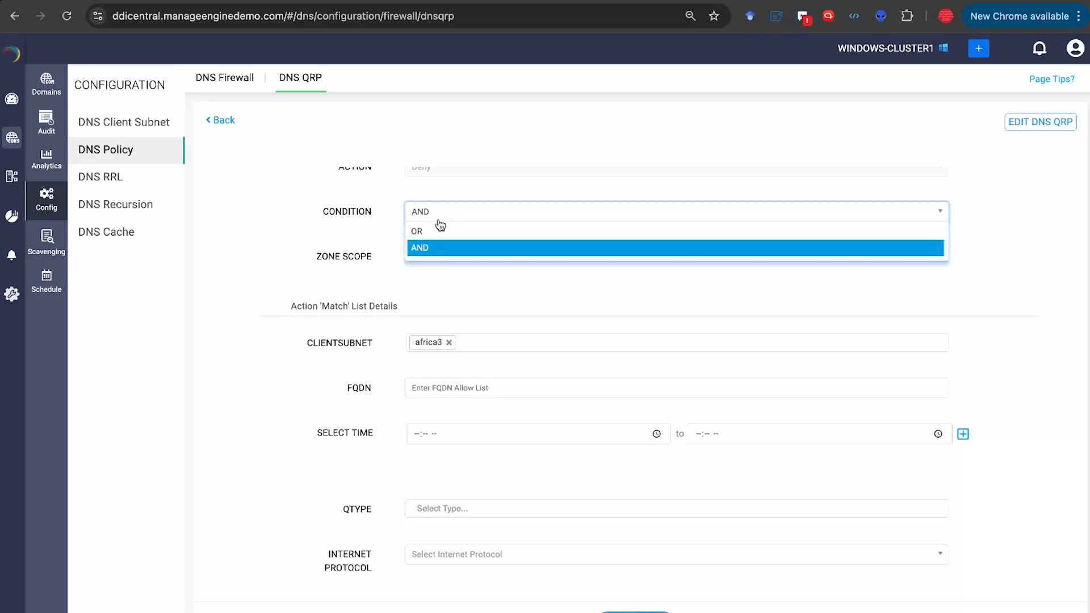
left_click(366, 227)
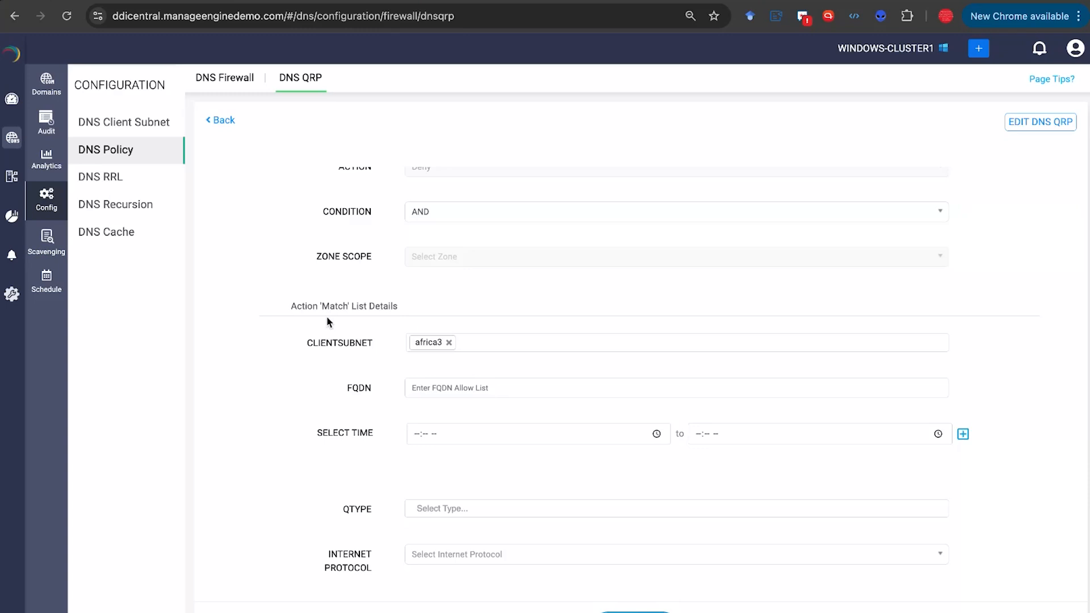
Step: Compare the defqrp policy's Match and Does Not Match criteria
scroll(327, 322, "down", 1)
scroll(325, 316, "down", 8)
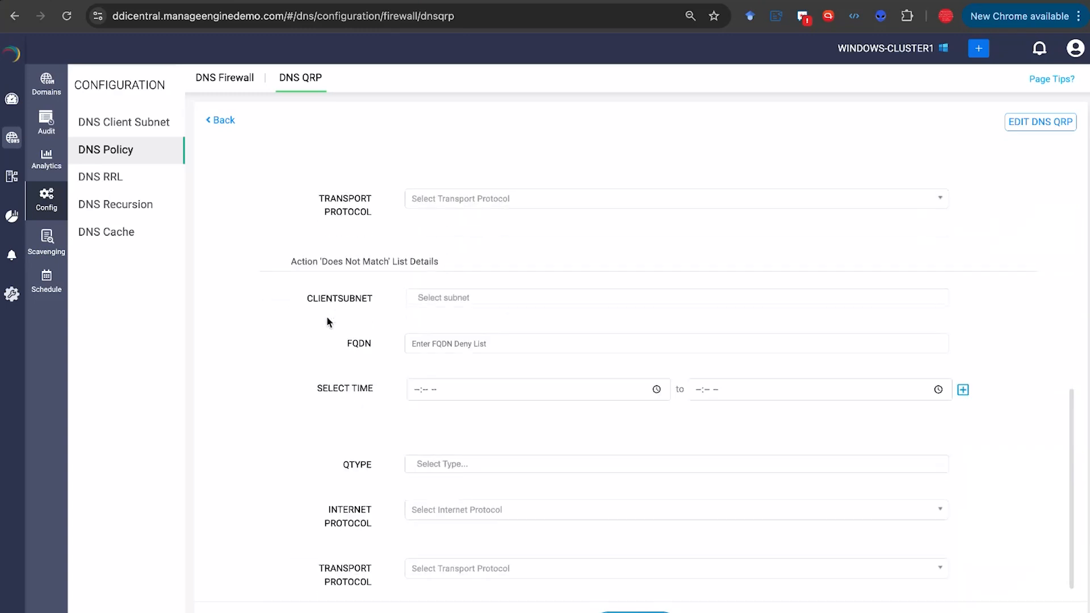
scroll(342, 277, "up", 9)
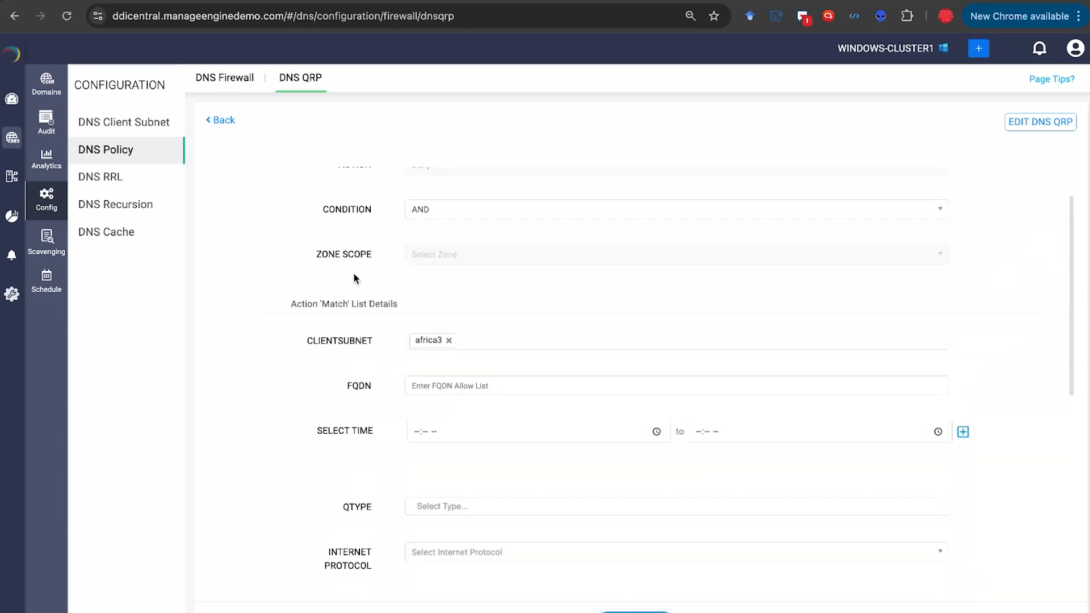
scroll(353, 274, "down", 5)
scroll(360, 426, "up", 4)
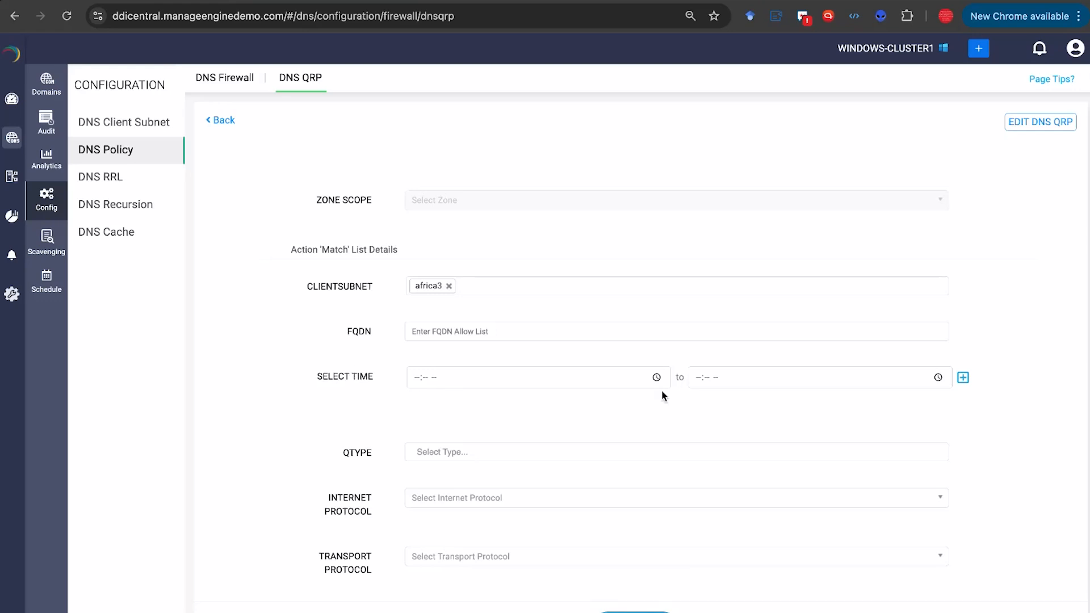
Step: Look at the defqrp policy's time range and internet protocol options, and review the whole policy form from the end back to its name
left_click(962, 378)
scroll(961, 381, "down", 2)
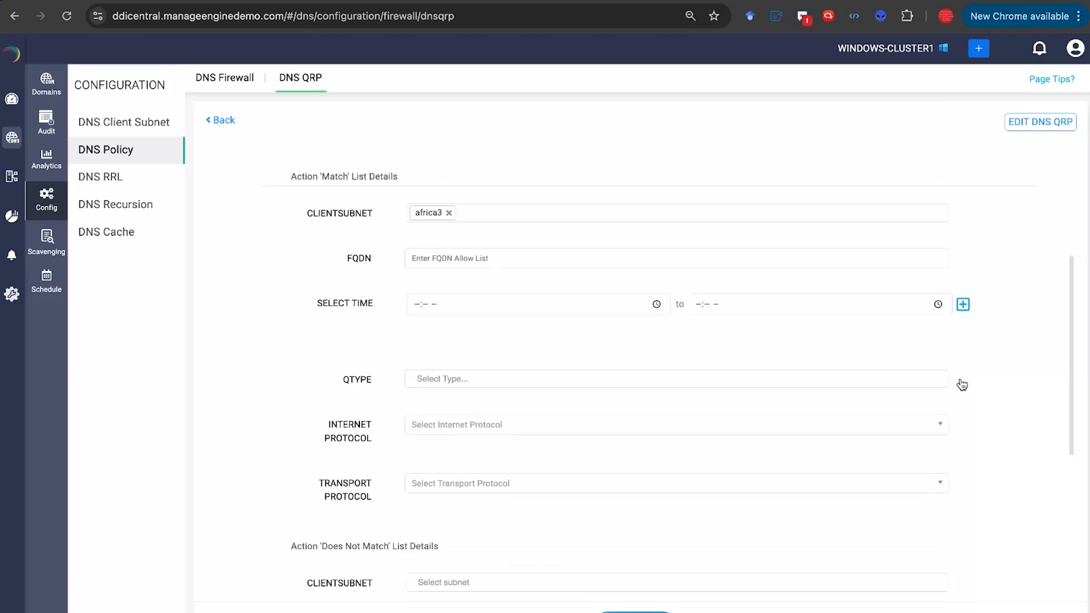
left_click(630, 407)
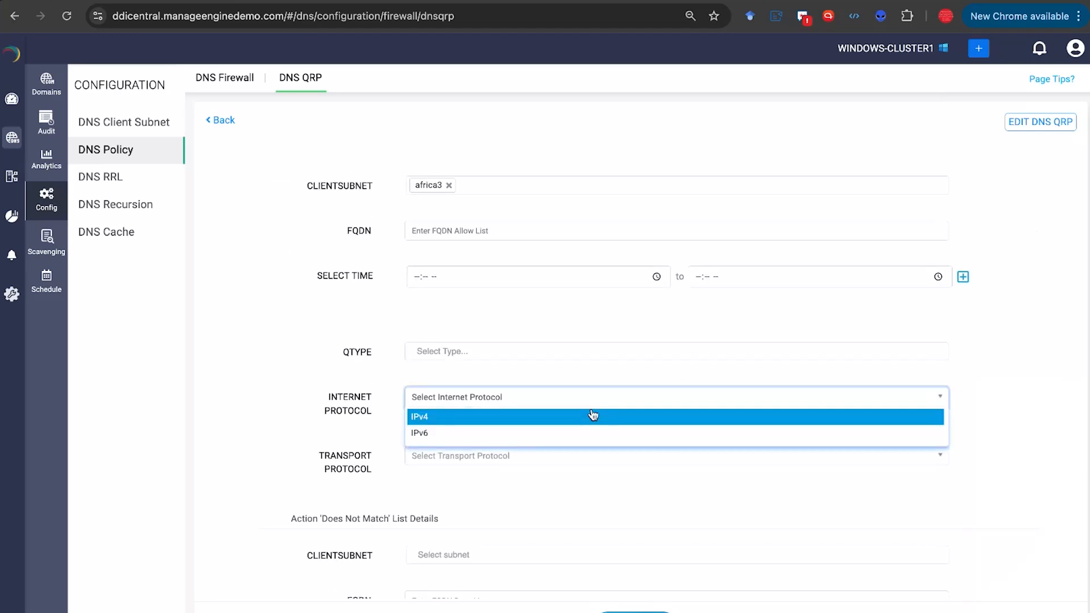
left_click(375, 407)
scroll(376, 406, "down", 5)
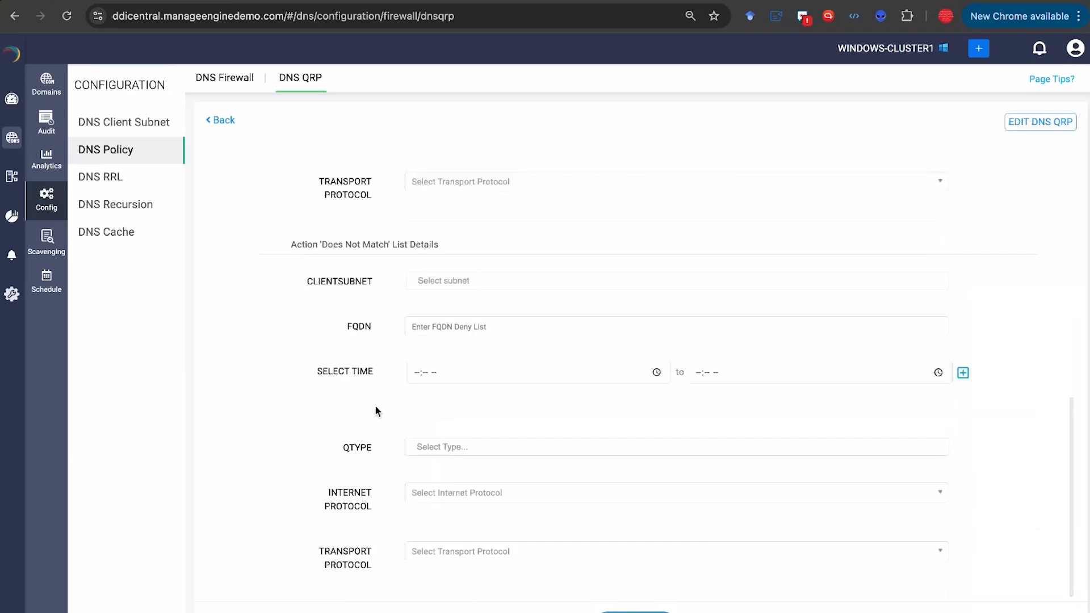
scroll(376, 406, "up", 5)
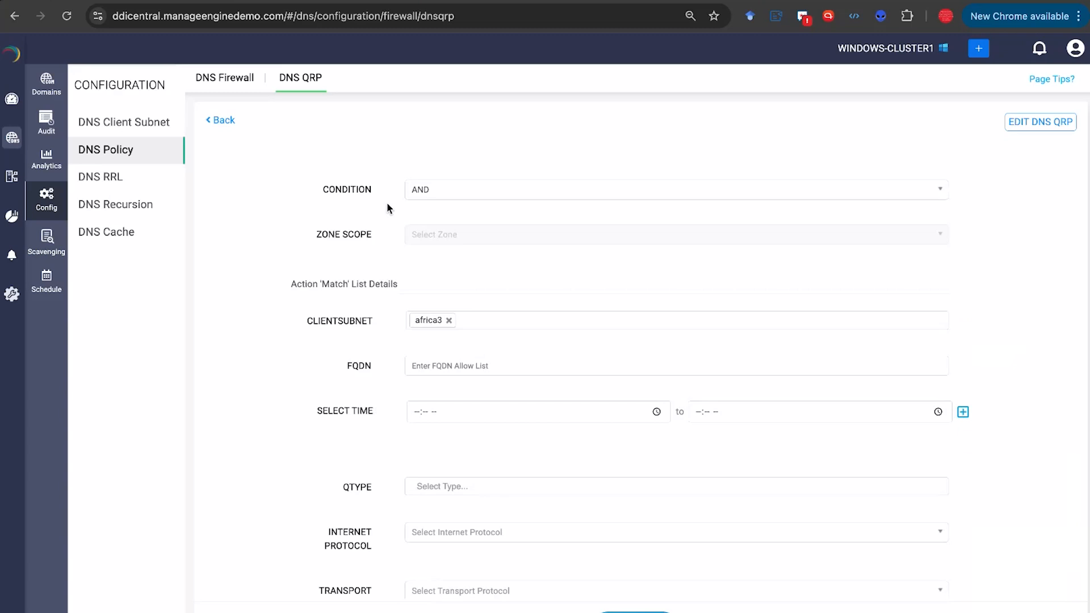
scroll(376, 234, "up", 3)
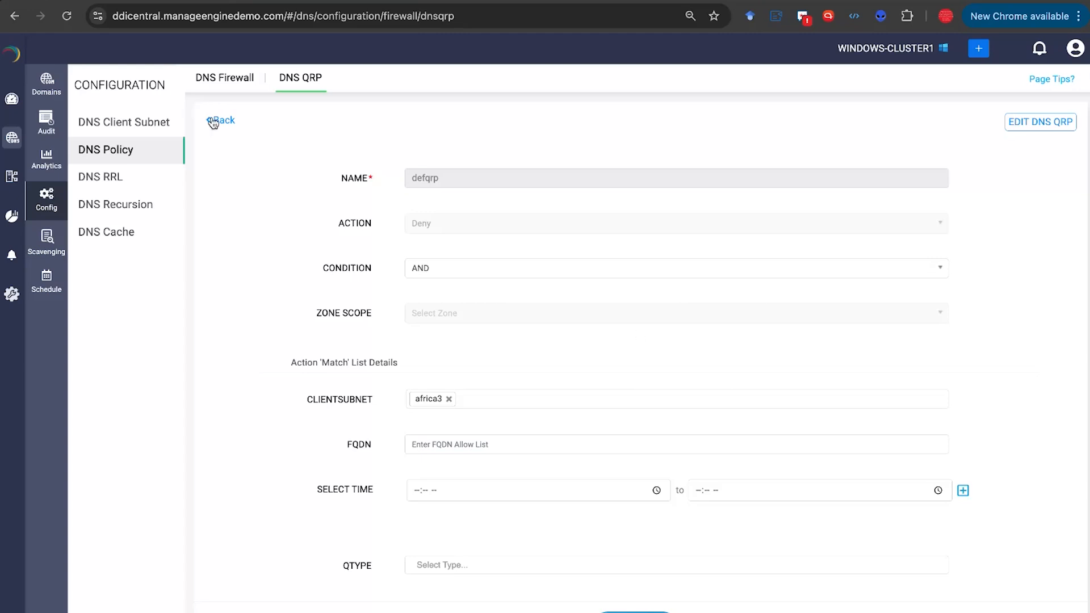
Step: Open the DNS firewall, return to it from the malicious websites slide, and view the categorised list of miscellaneous domains
left_click(221, 88)
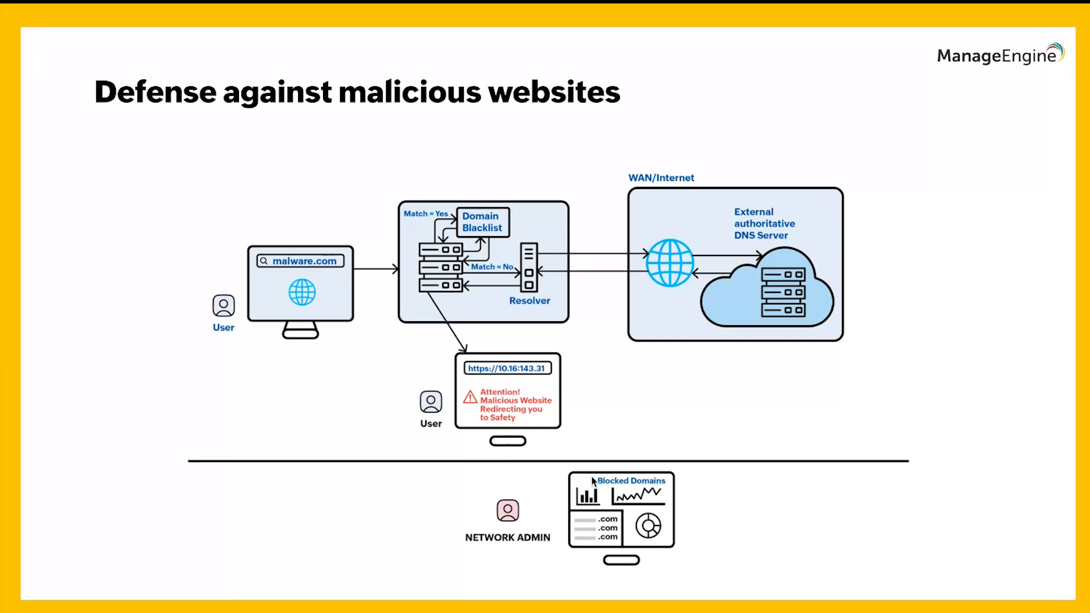
key("Right")
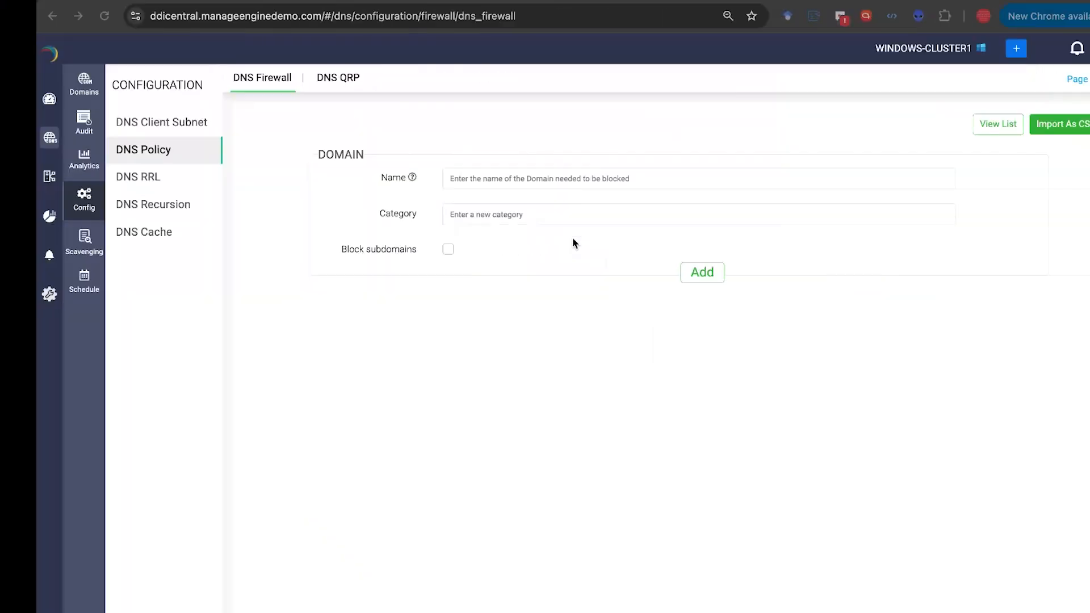
left_click(971, 130)
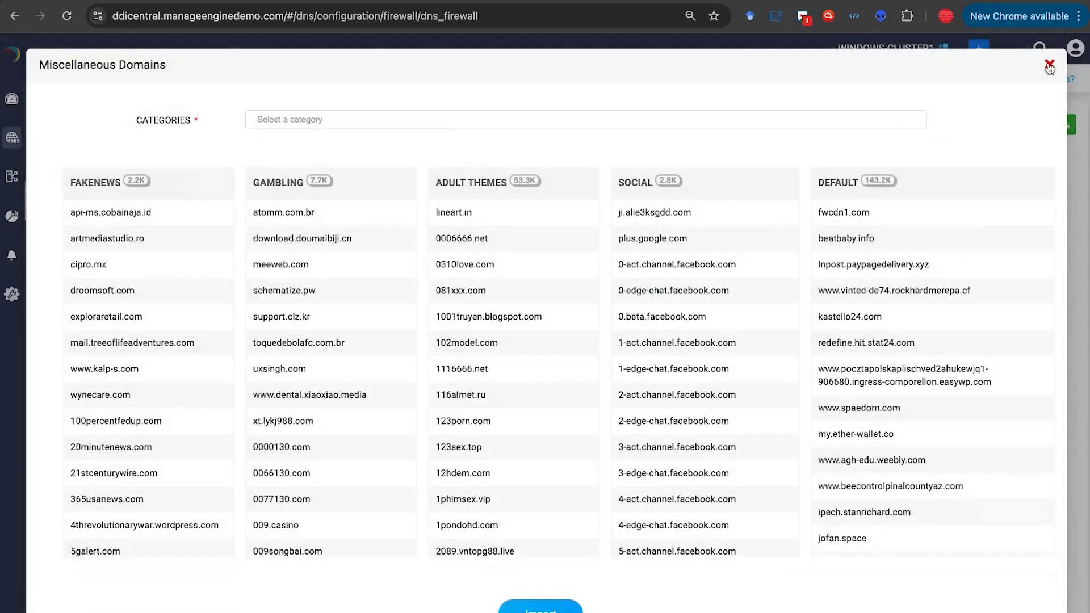
left_click(1049, 66)
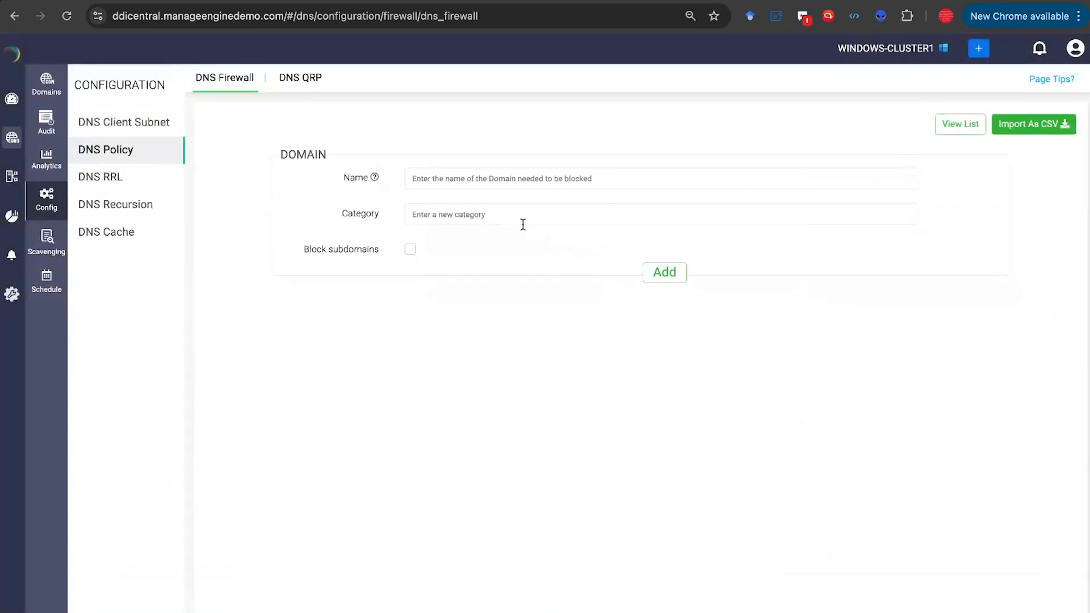
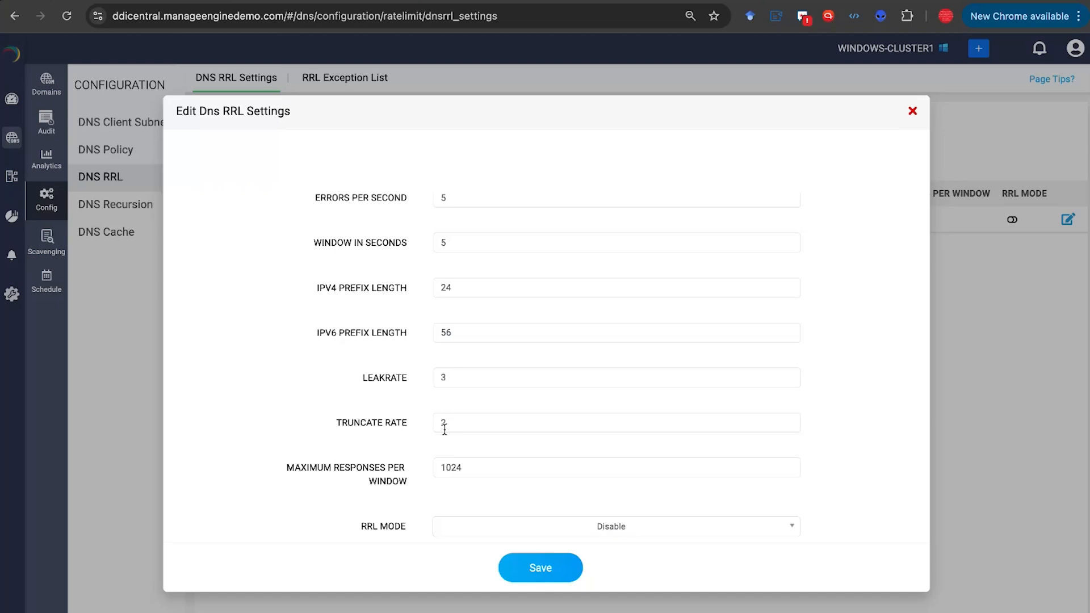
Step: Review the DNS RRL settings from errors per second to RRL mode and close them without saving
scroll(445, 430, "down", 1)
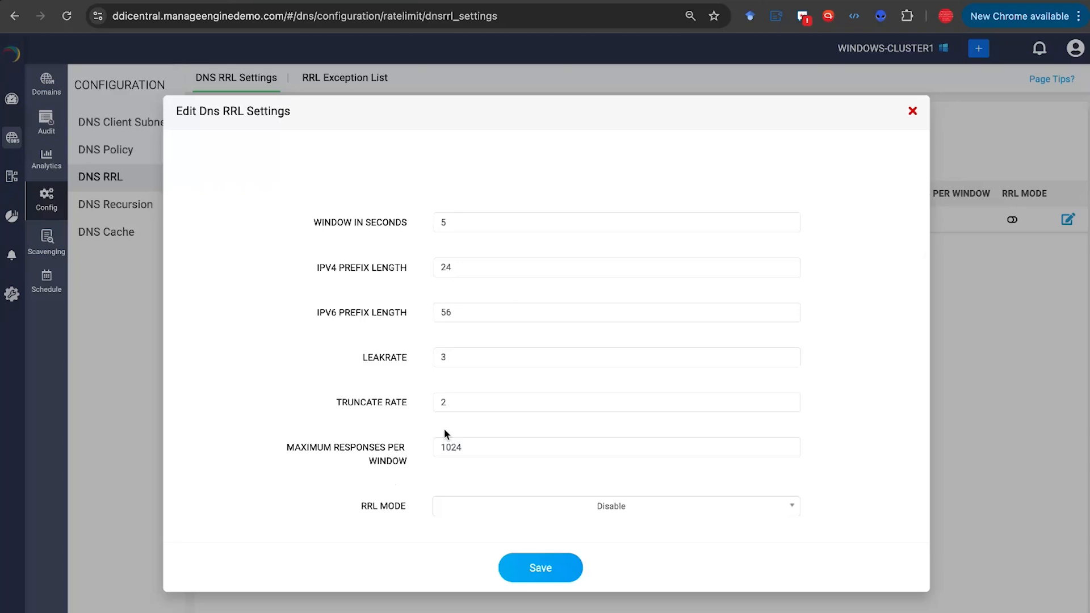
scroll(443, 428, "up", 3)
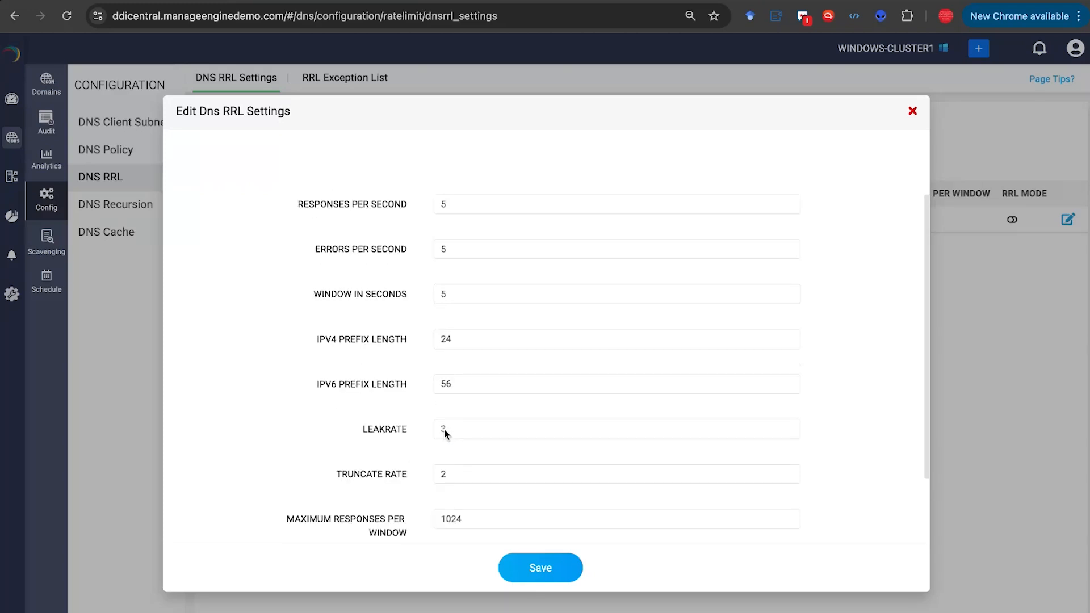
left_click(912, 112)
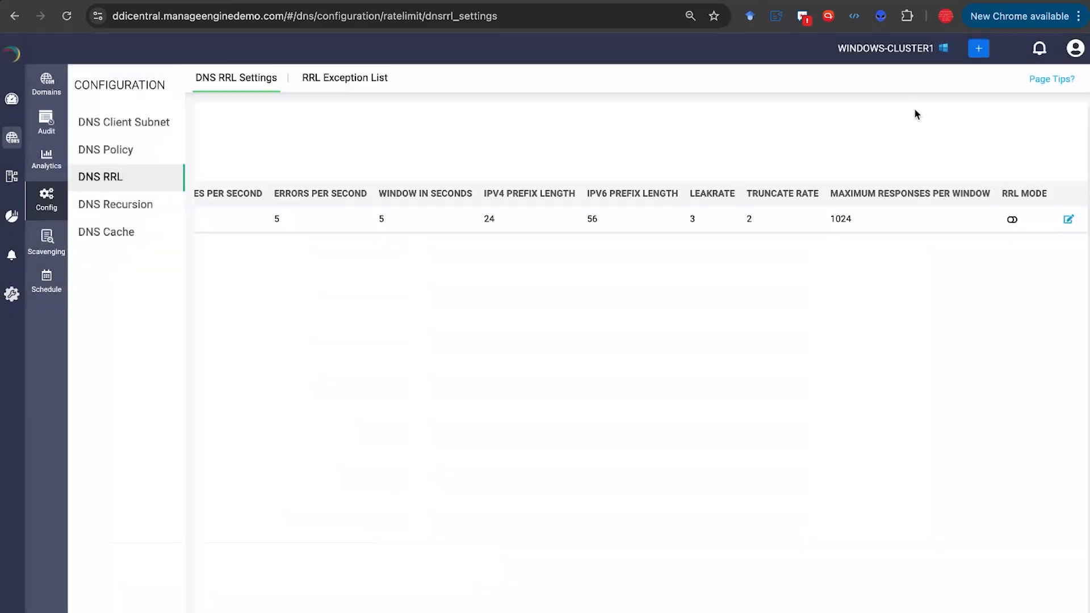
Step: Open the RRL exception lists and look at the UKexcpetionlist allow and deny details without changing them
left_click(326, 79)
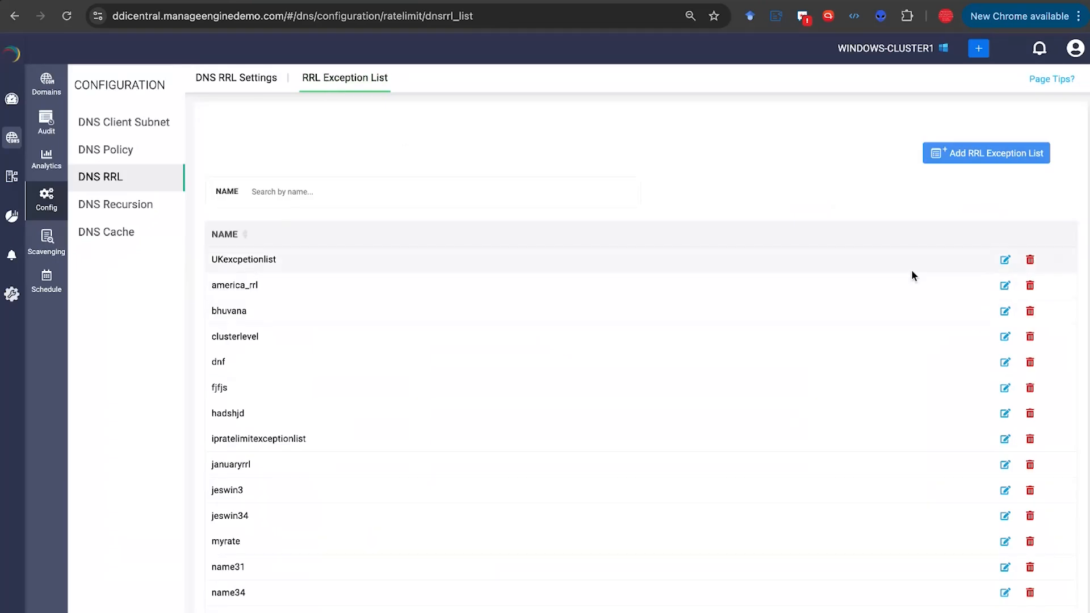
left_click(1005, 259)
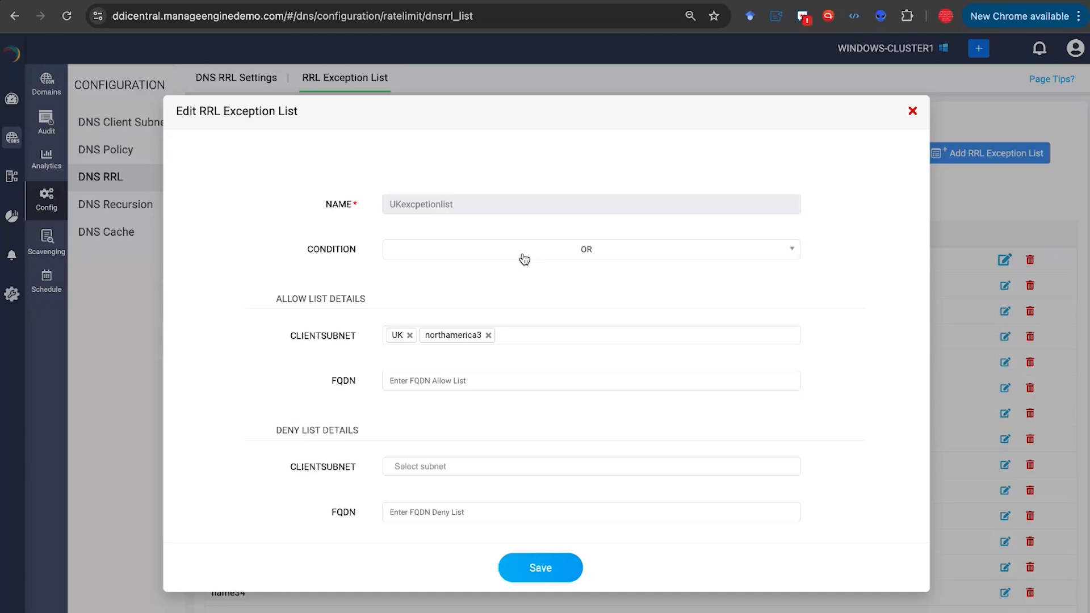
scroll(334, 325, "down", 1)
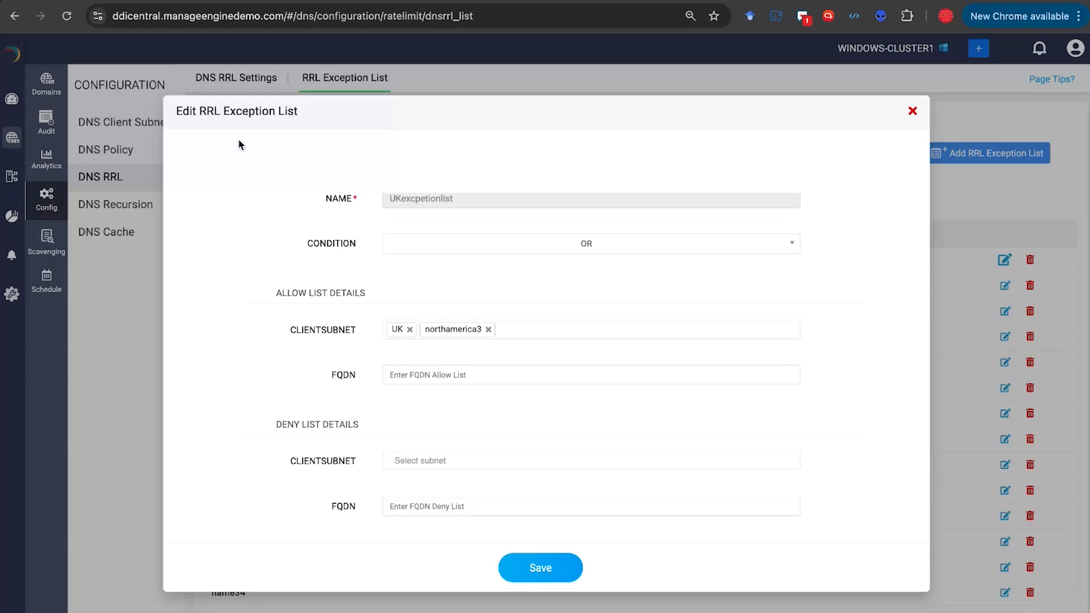
left_click(912, 111)
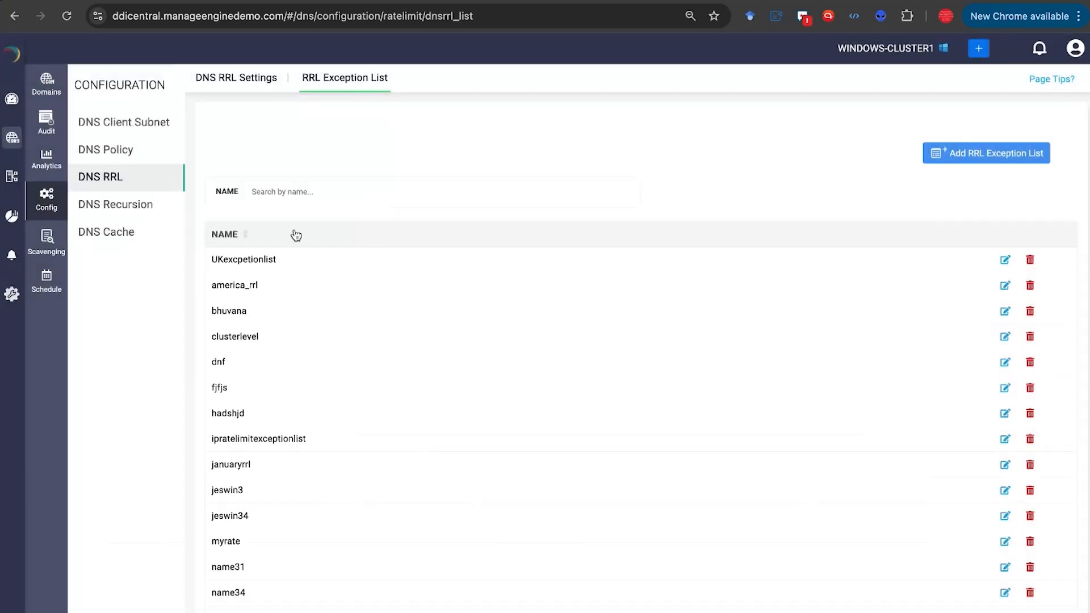
Step: View the DNS recursion settings, and look at the schedule interval and TXT period options of the ddicentralexample.com scavenging configuration
left_click(104, 211)
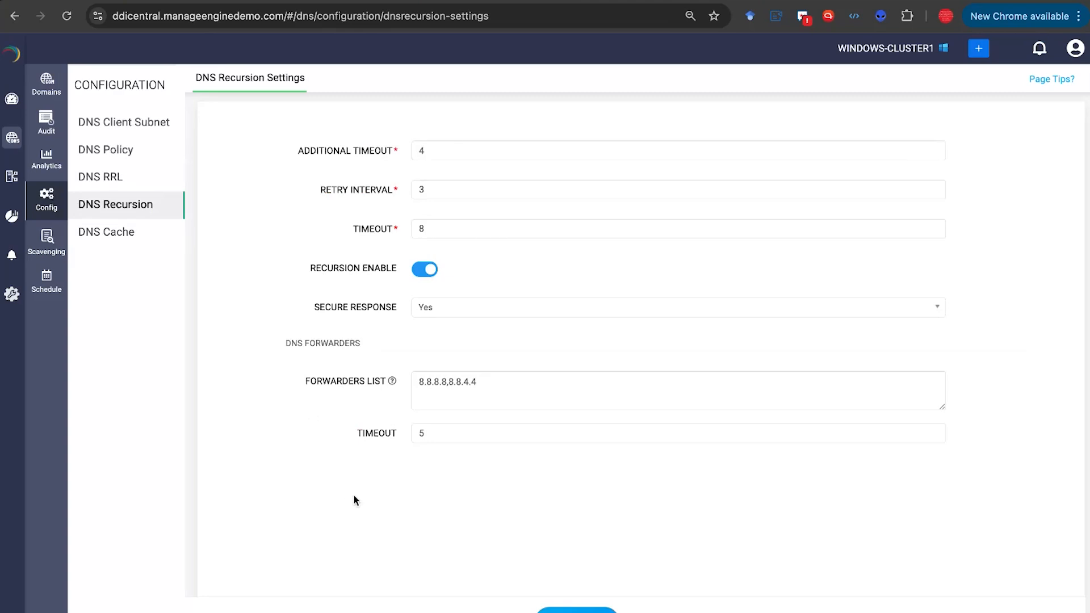
left_click(46, 250)
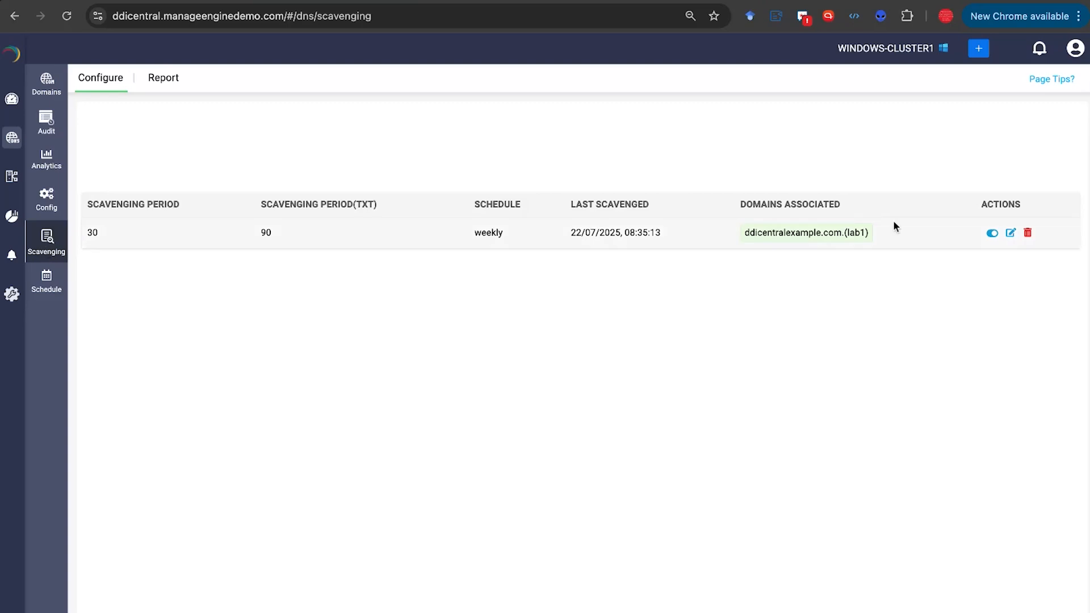
left_click(1010, 234)
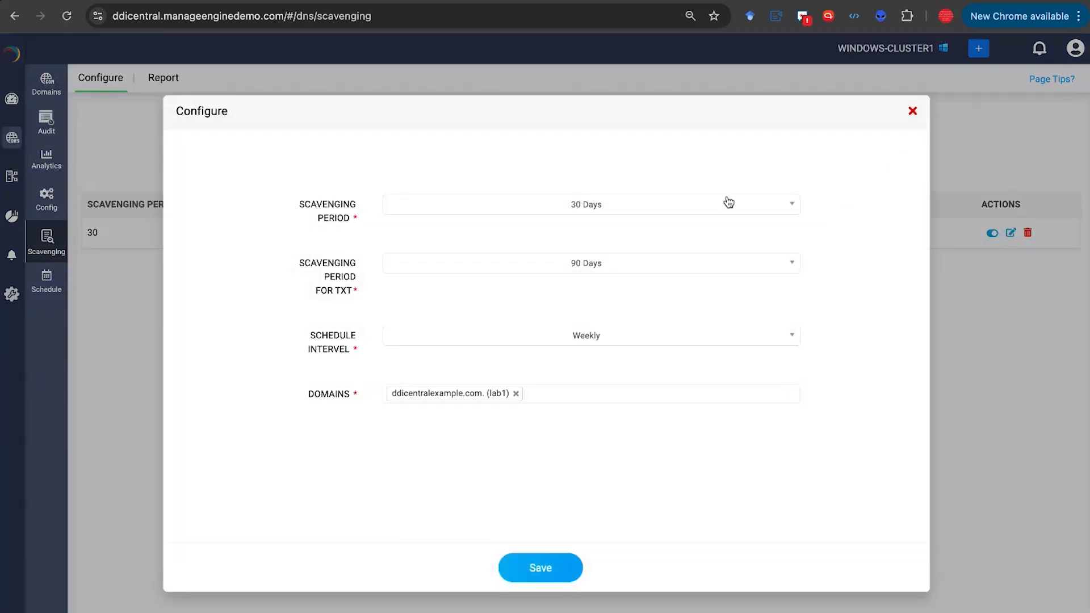
left_click(617, 345)
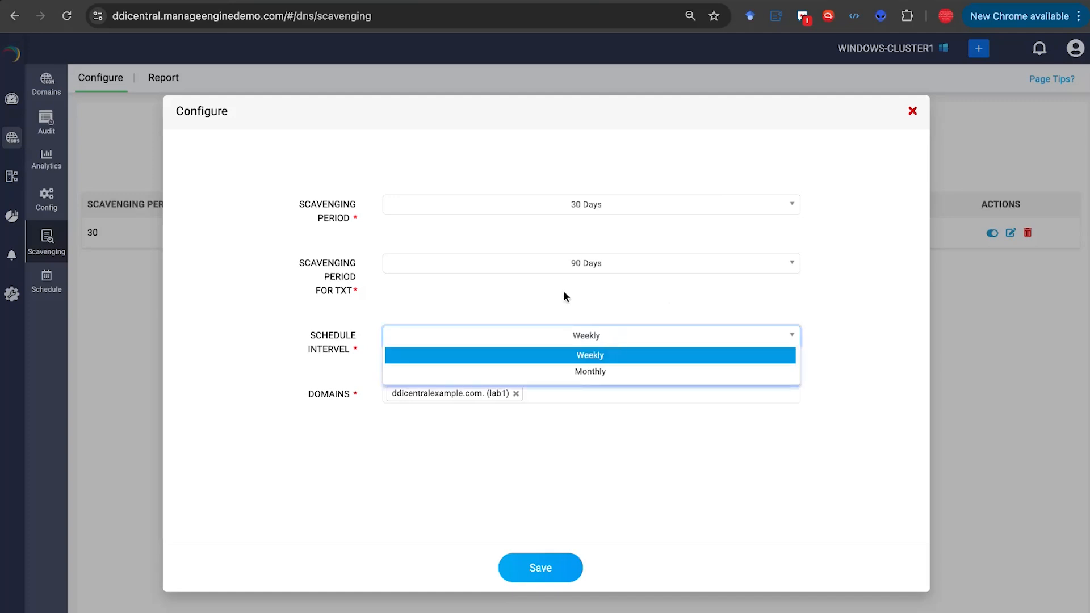
left_click(562, 291)
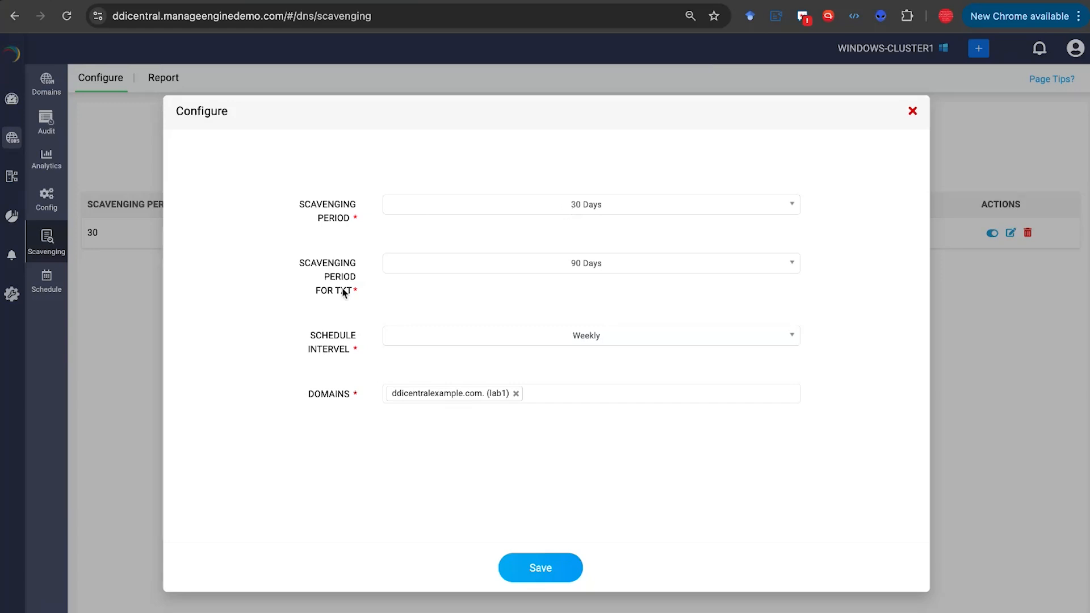
left_click(561, 276)
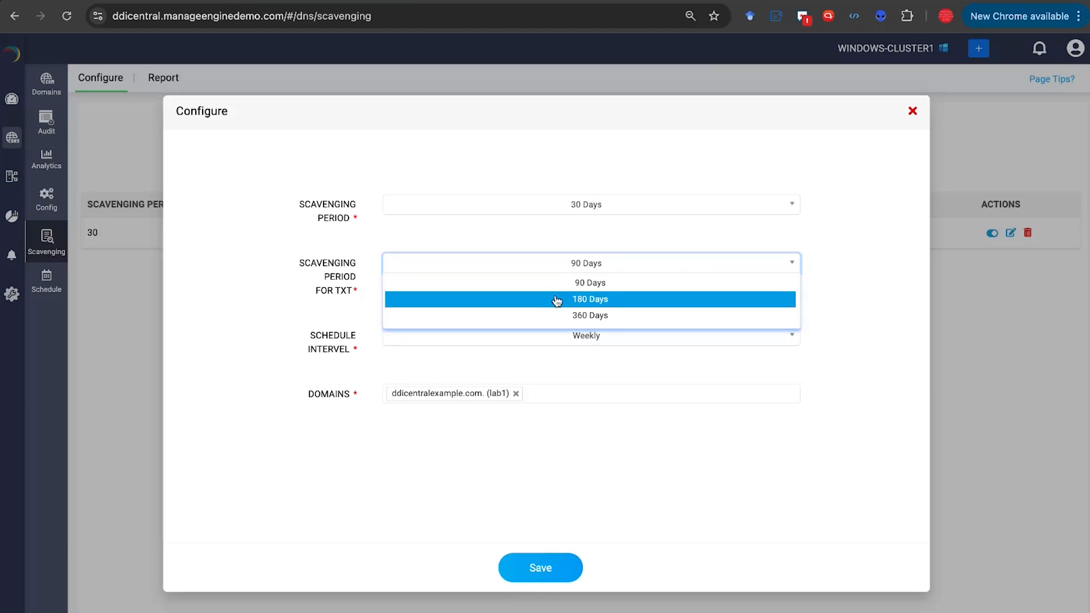
left_click(344, 293)
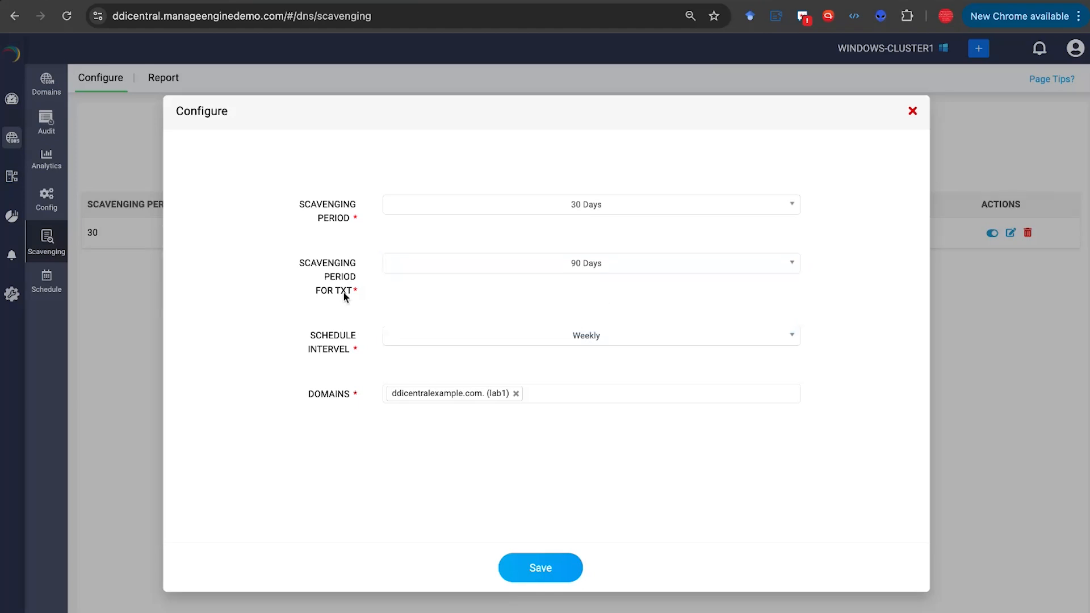
Step: Close the scavenging configuration, open the scavenging report and look at the bulk actions with all listed records selected
left_click(912, 112)
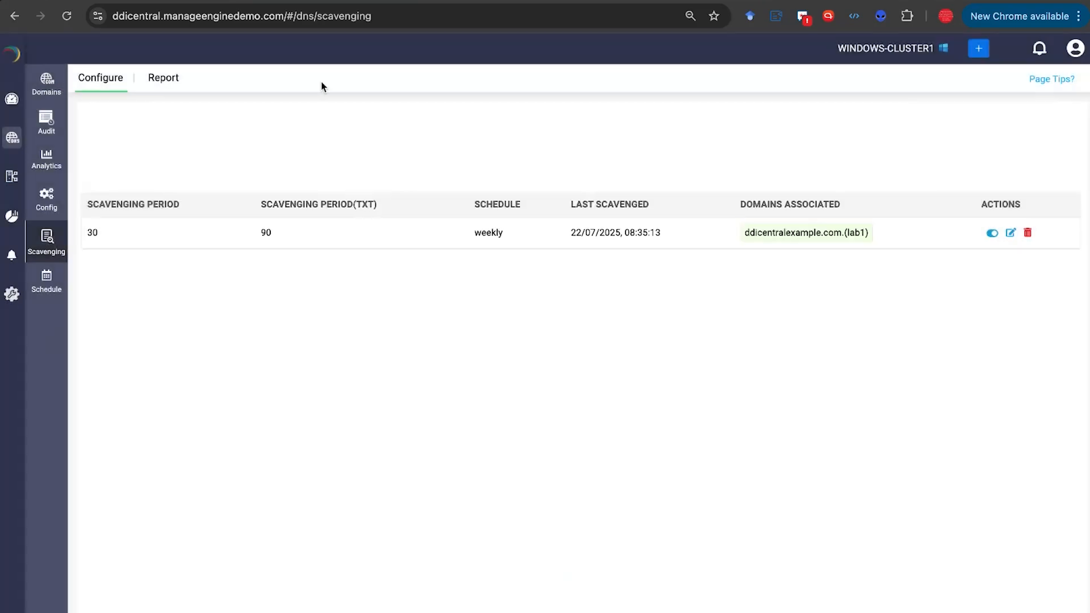
left_click(162, 87)
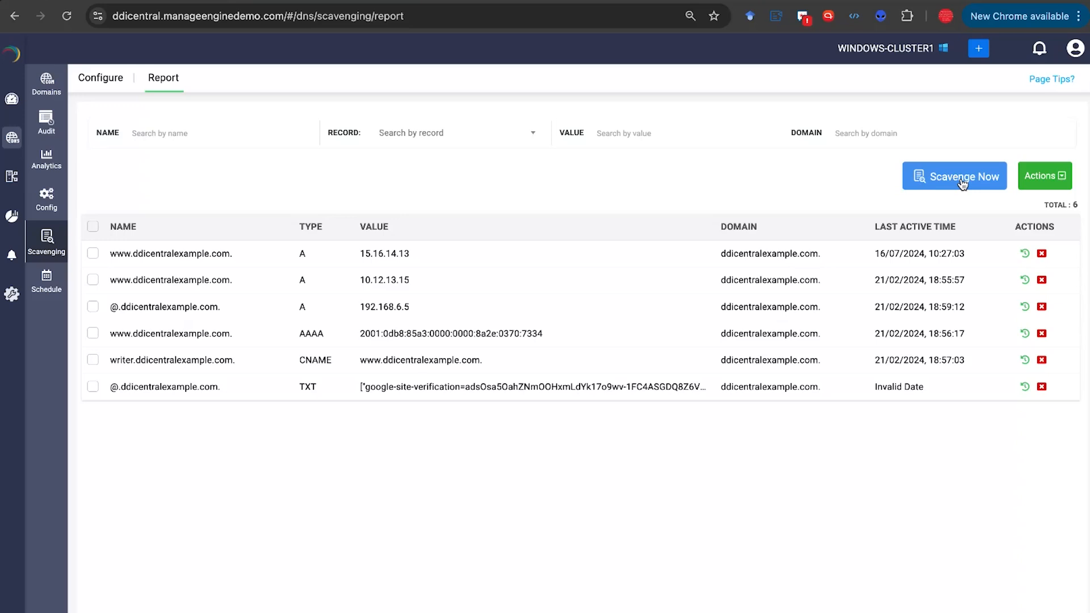
left_click(1034, 179)
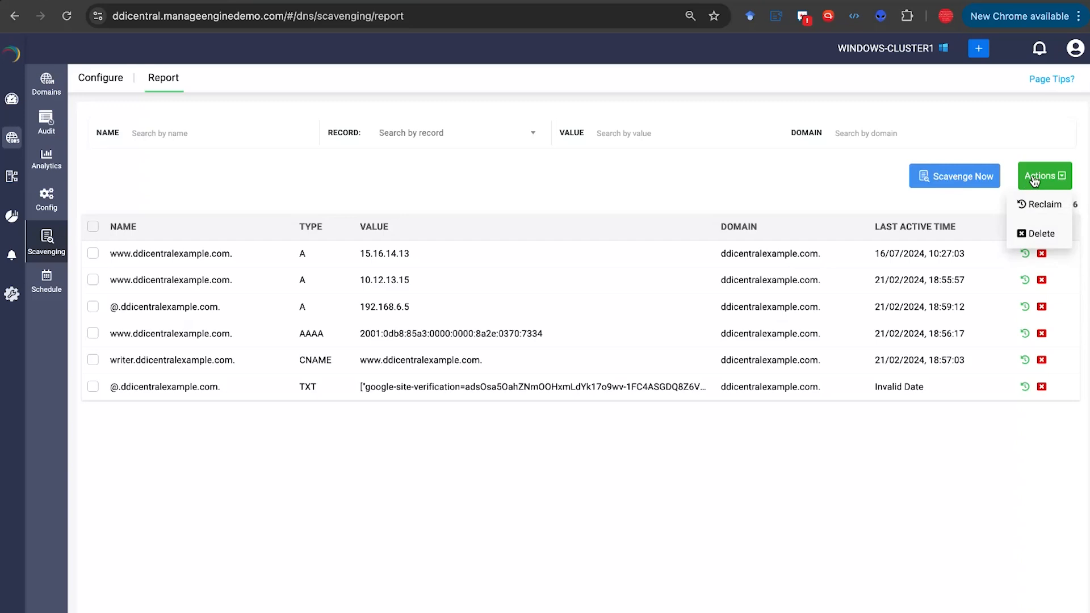
left_click(94, 232)
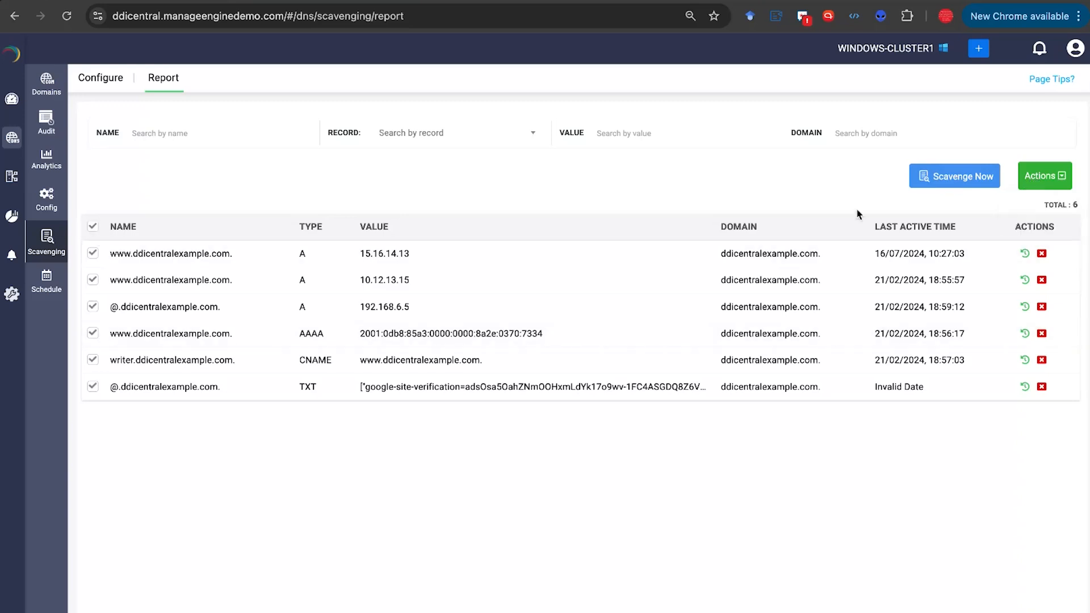
left_click(1058, 186)
Step: Open a new DNS report schedule and look at the domain type options without changing them
left_click(60, 292)
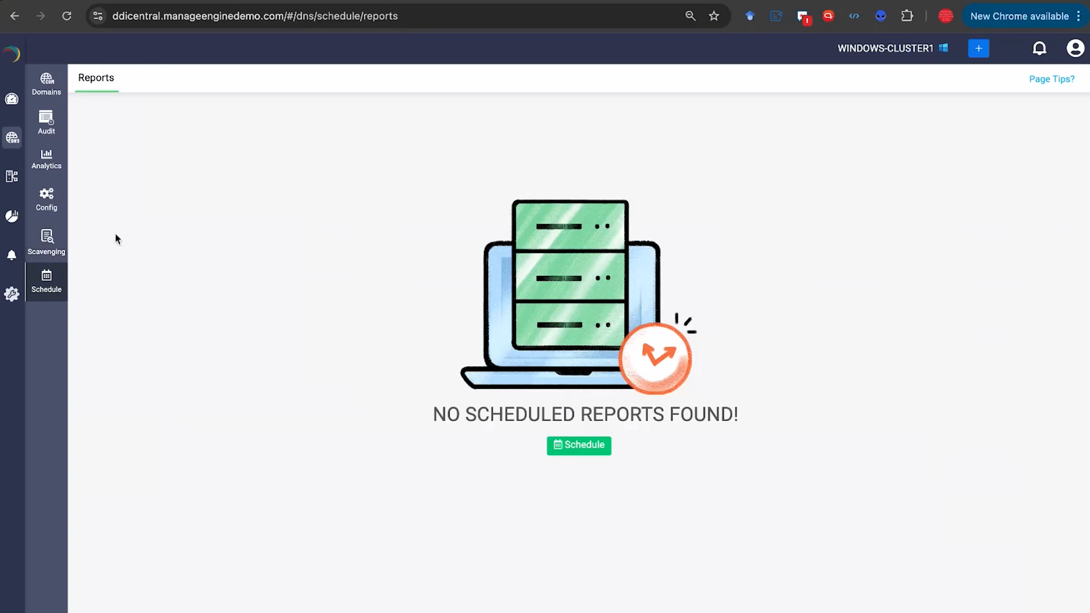
left_click(561, 446)
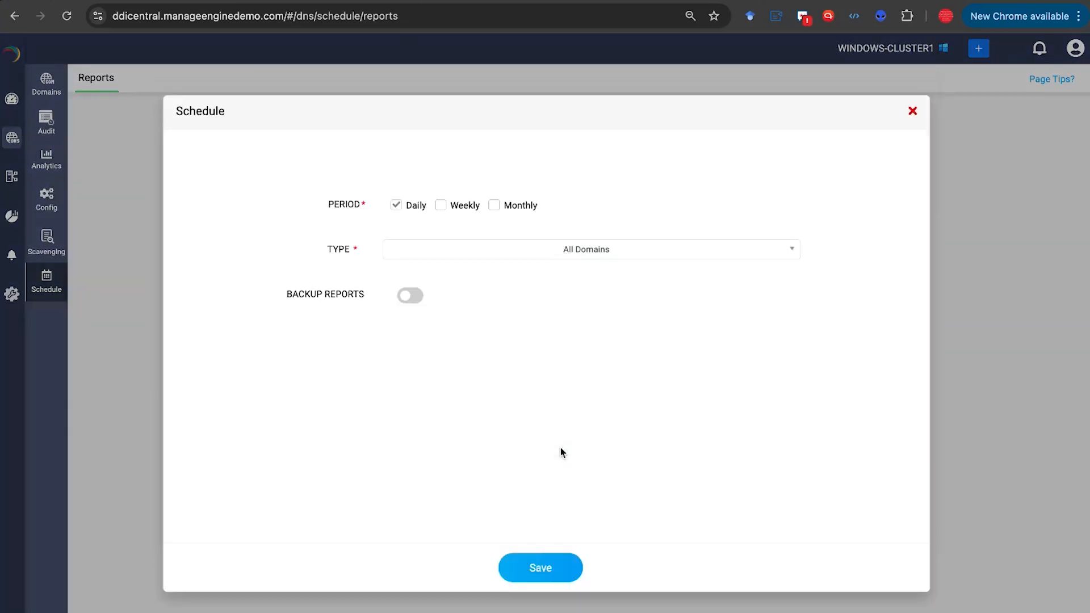
left_click(517, 261)
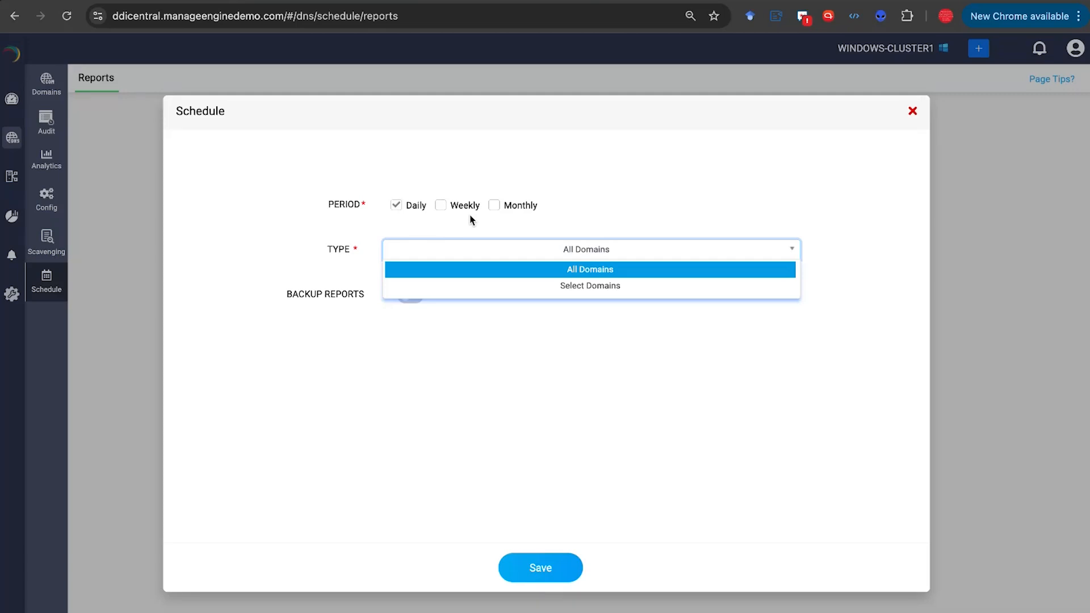
left_click(551, 215)
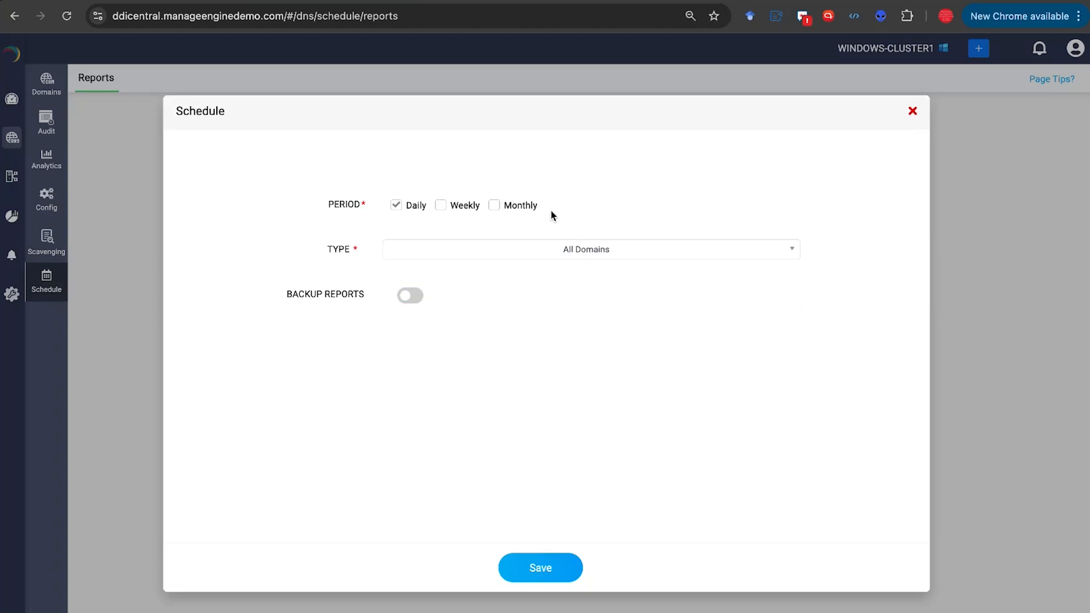
left_click(533, 254)
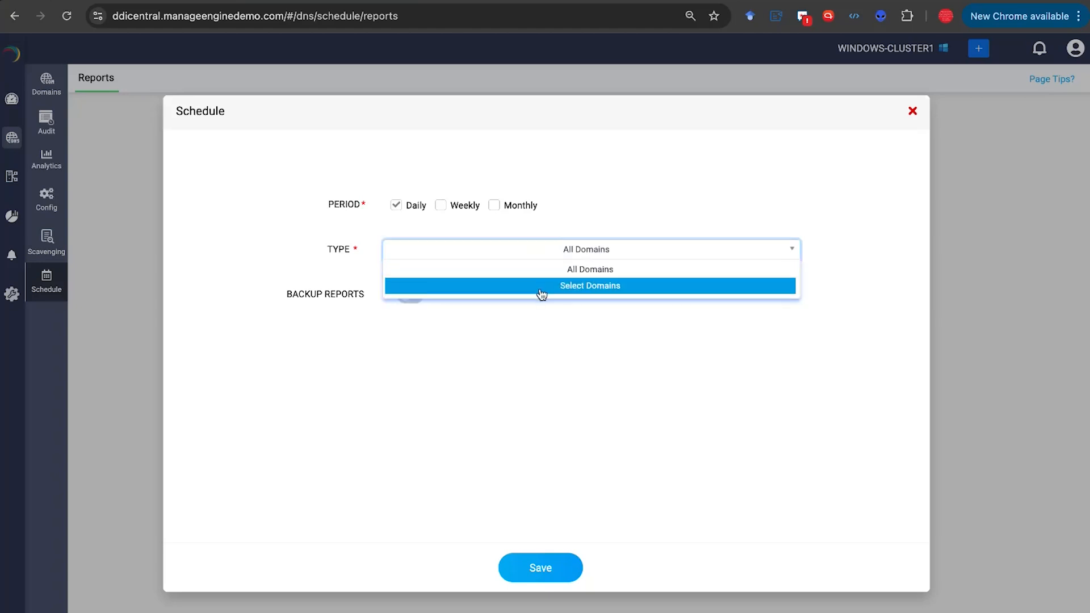
left_click(511, 339)
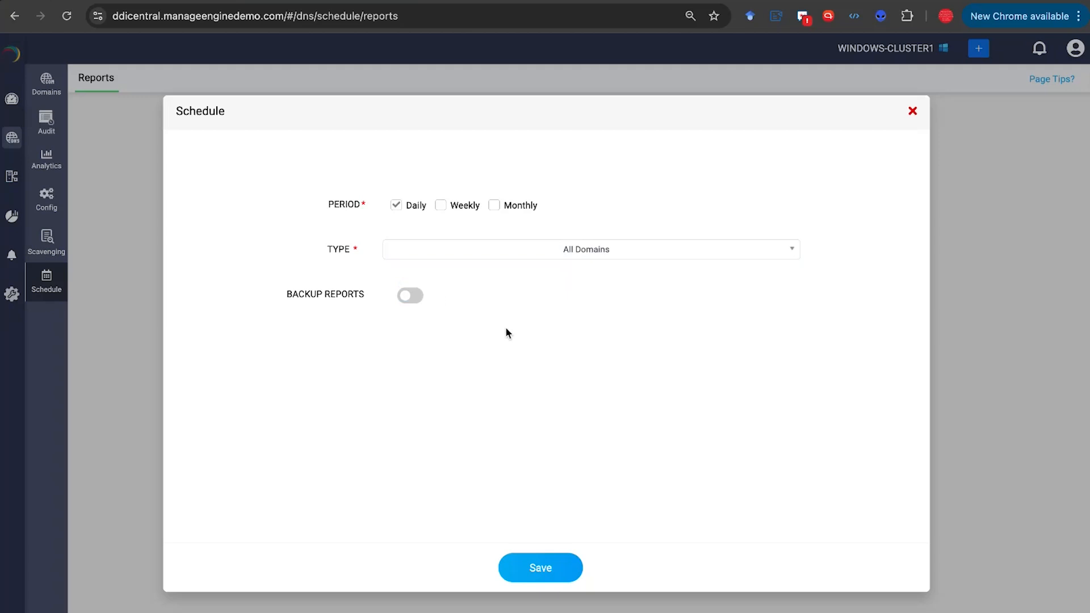
Step: Enable backup reports in the schedule and set the number of versions to 5
left_click(414, 296)
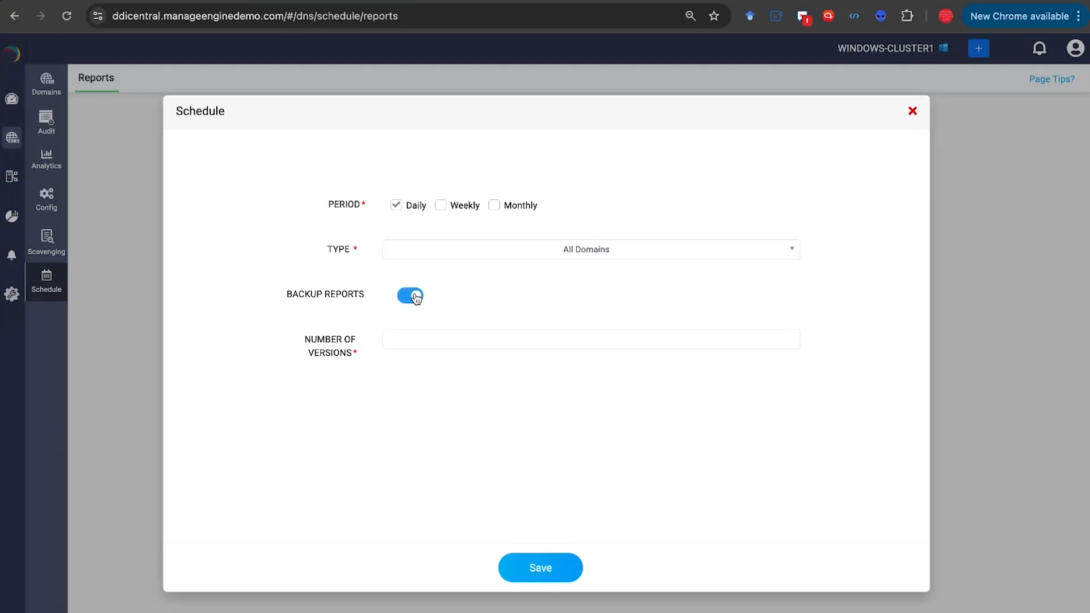
left_click(416, 339)
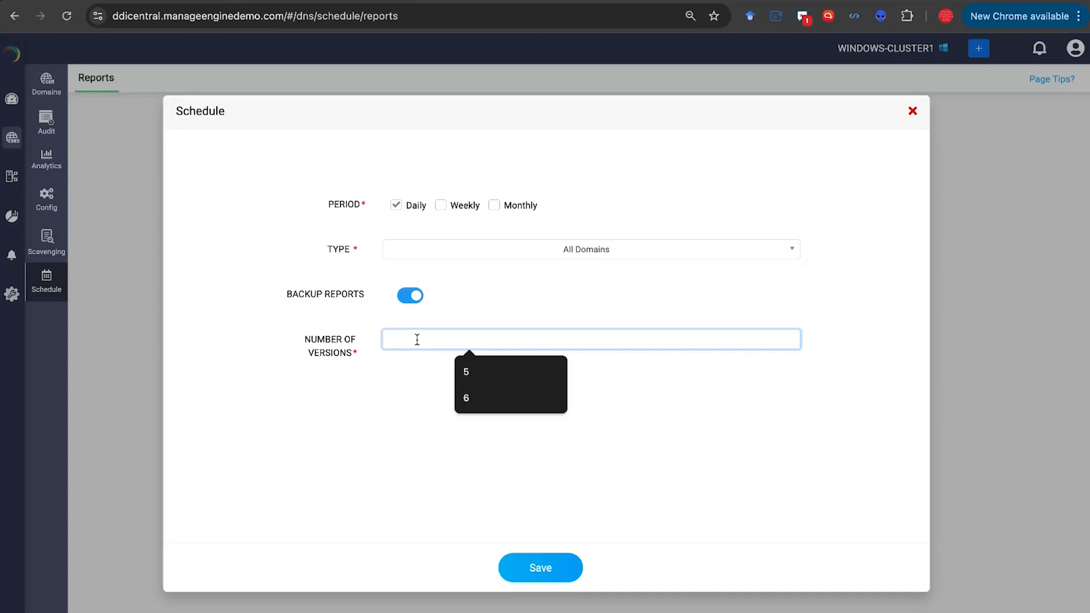
left_click(474, 374)
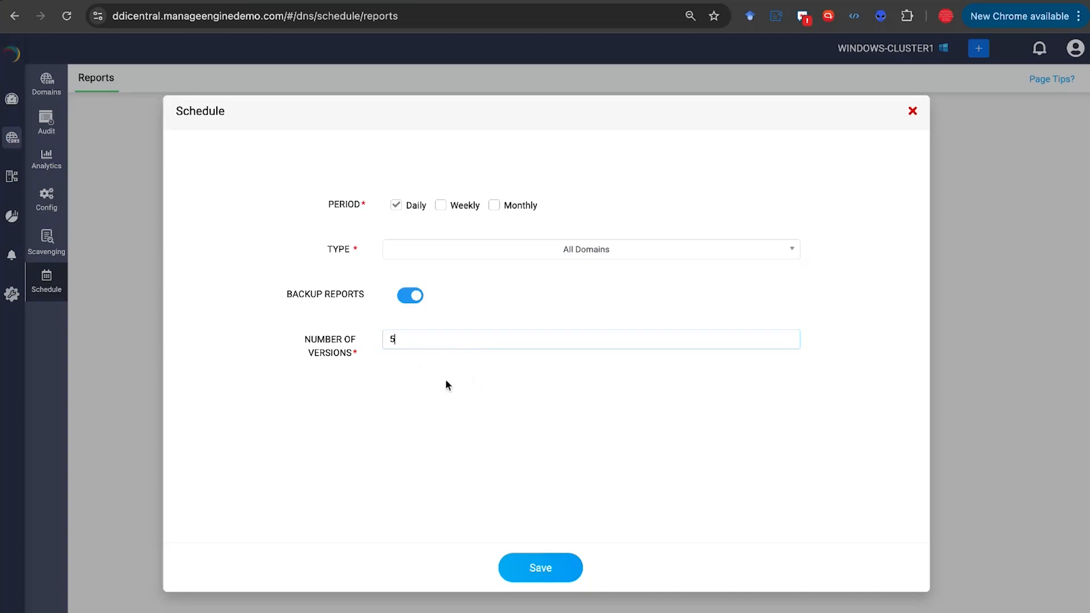
Step: Set the schedule type to Select Domains, add albin.com. (scope1), and close the schedule without saving
left_click(520, 254)
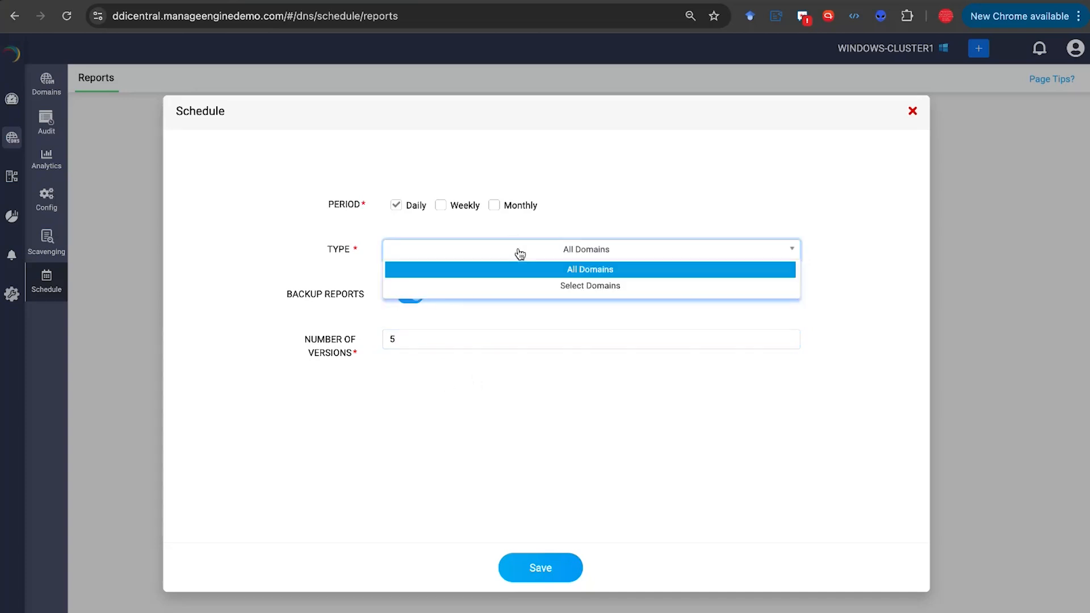
left_click(532, 285)
left_click(530, 292)
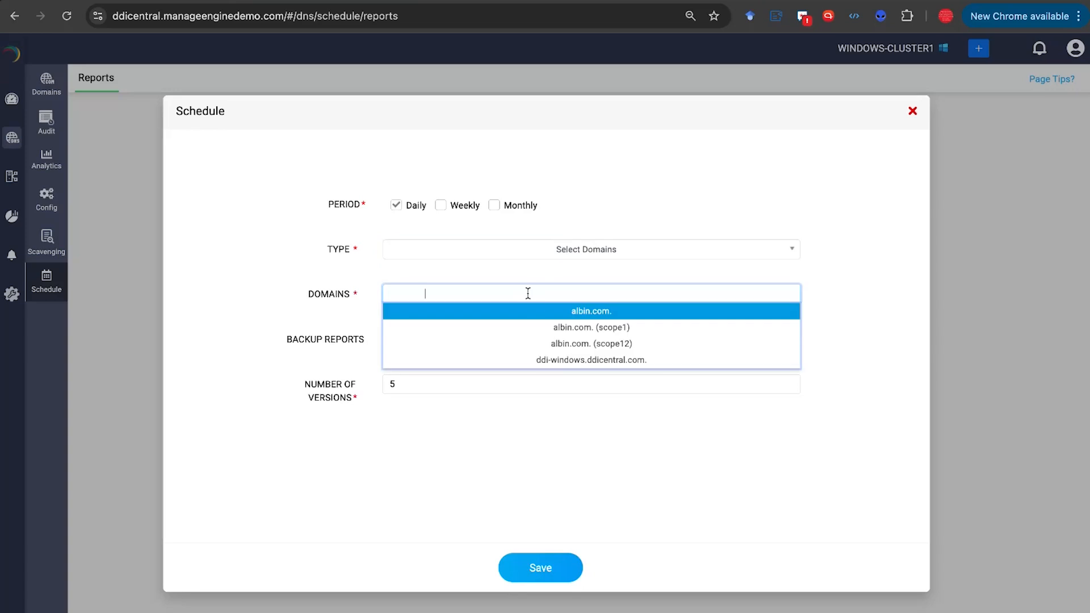
left_click(391, 326)
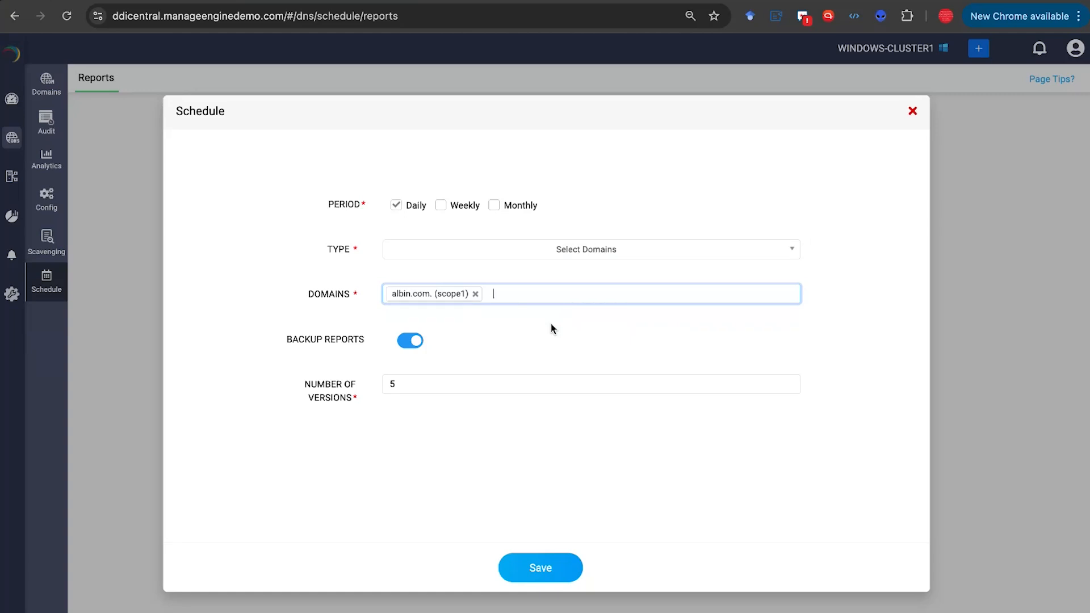
left_click(912, 112)
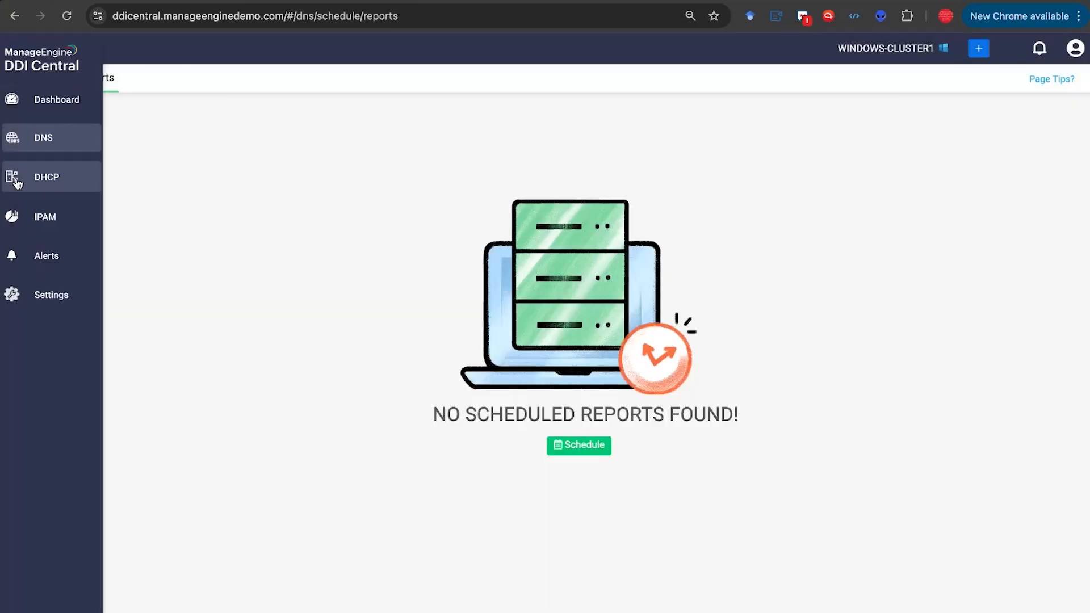
Step: Go to the DHCP subnets, open subnet-test3 for editing, and view its subnet calculator before closing the calculator
left_click(15, 179)
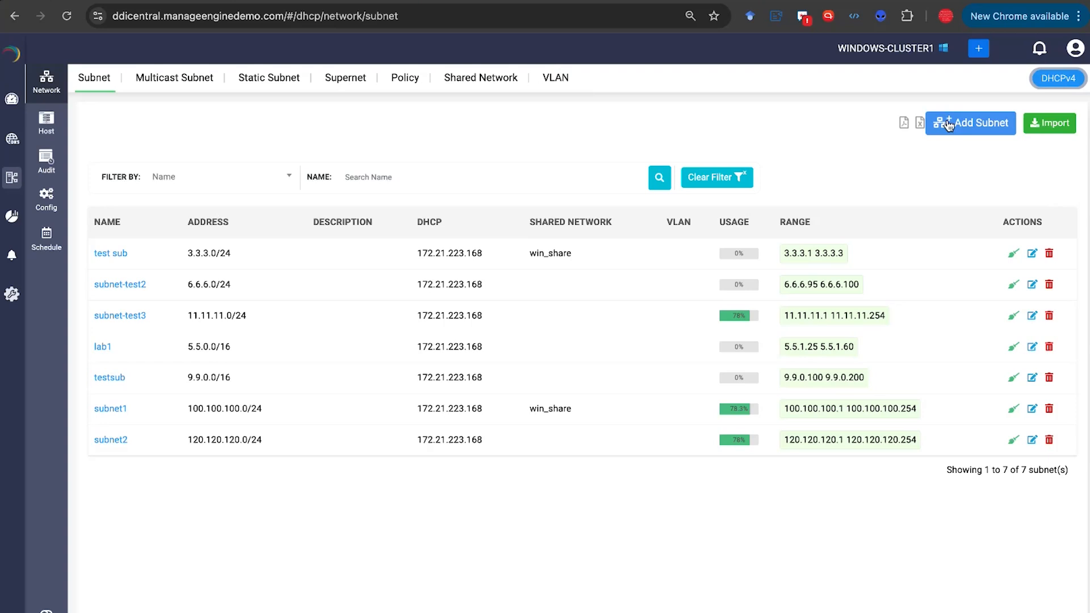
left_click(1031, 316)
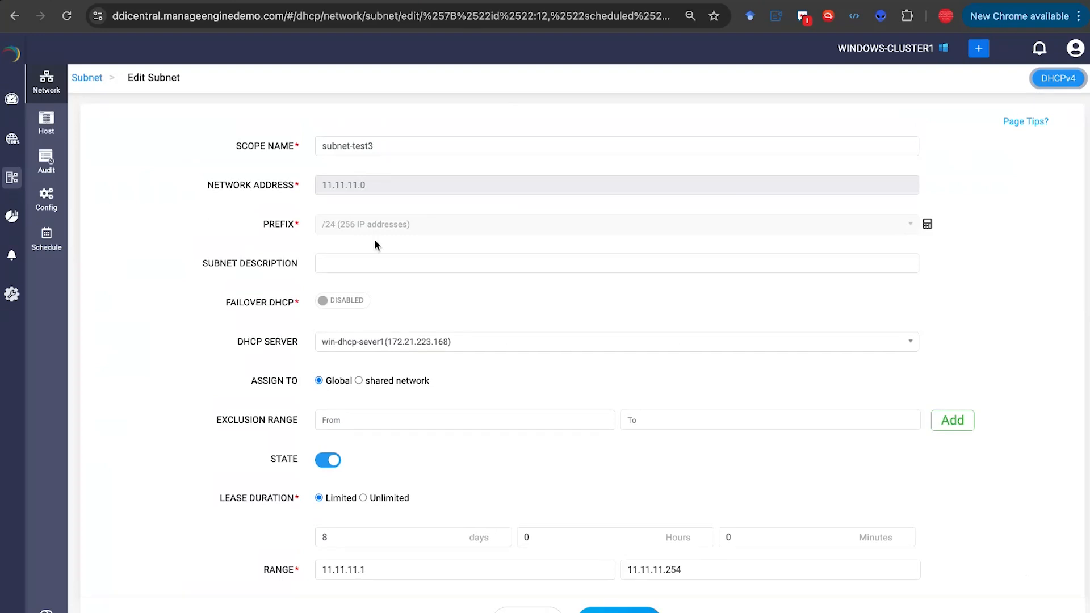
left_click(927, 227)
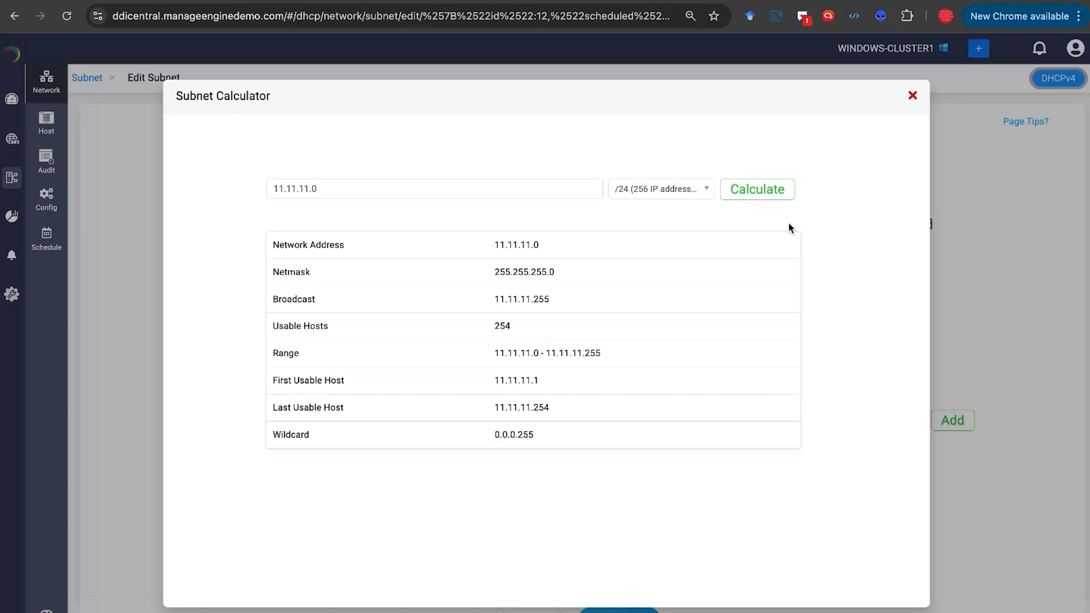
left_click(912, 97)
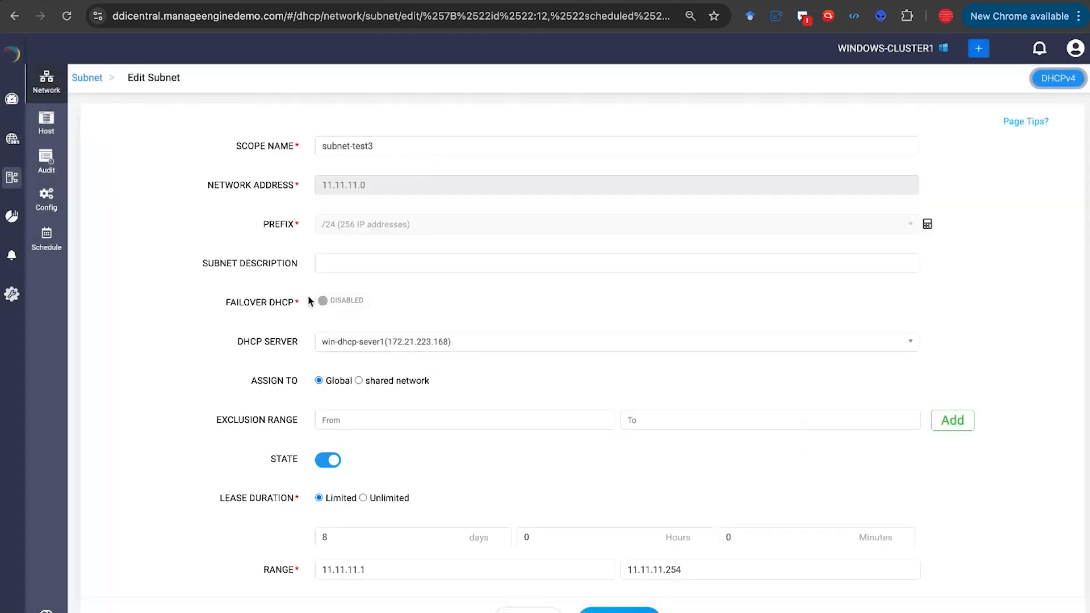
Step: Enable failover DHCP for the subnet, look at the primary DHCP server choices, and disable failover again
scroll(310, 302, "down", 1)
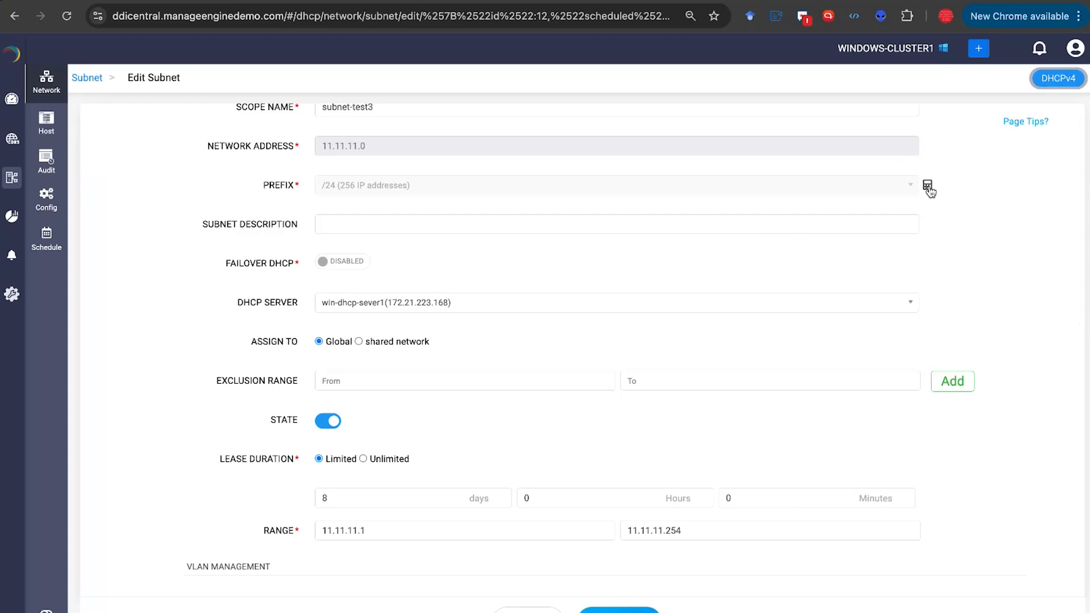
scroll(329, 205, "down", 1)
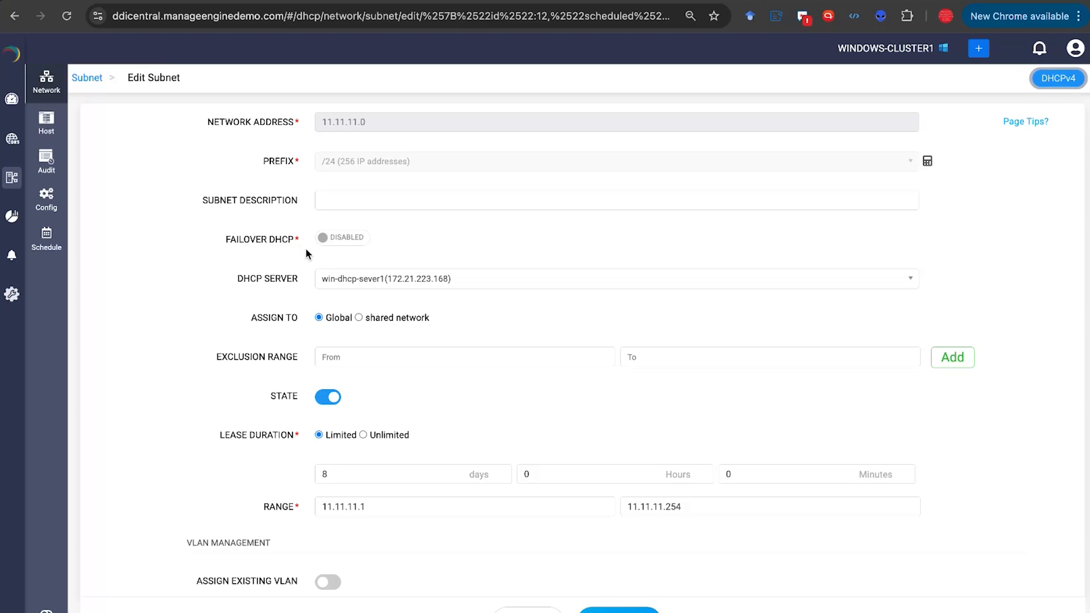
left_click(324, 239)
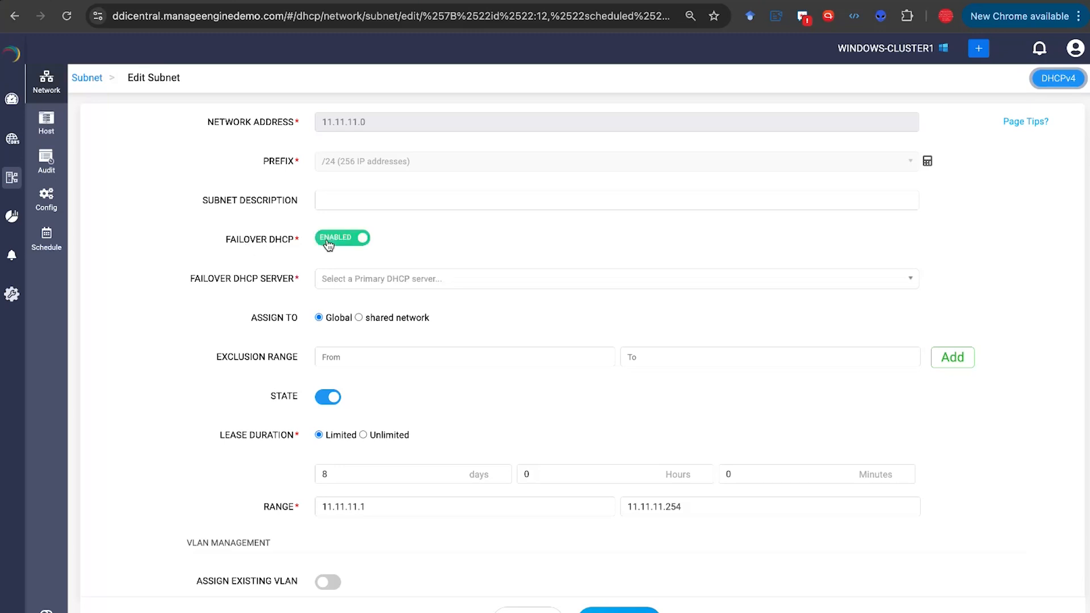
left_click(327, 283)
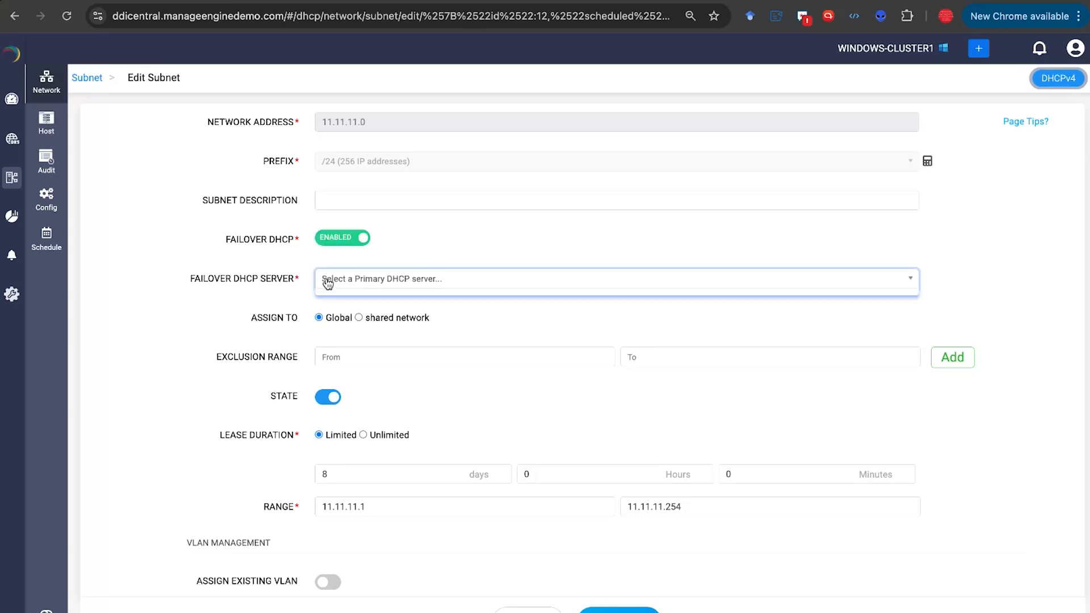
left_click(273, 284)
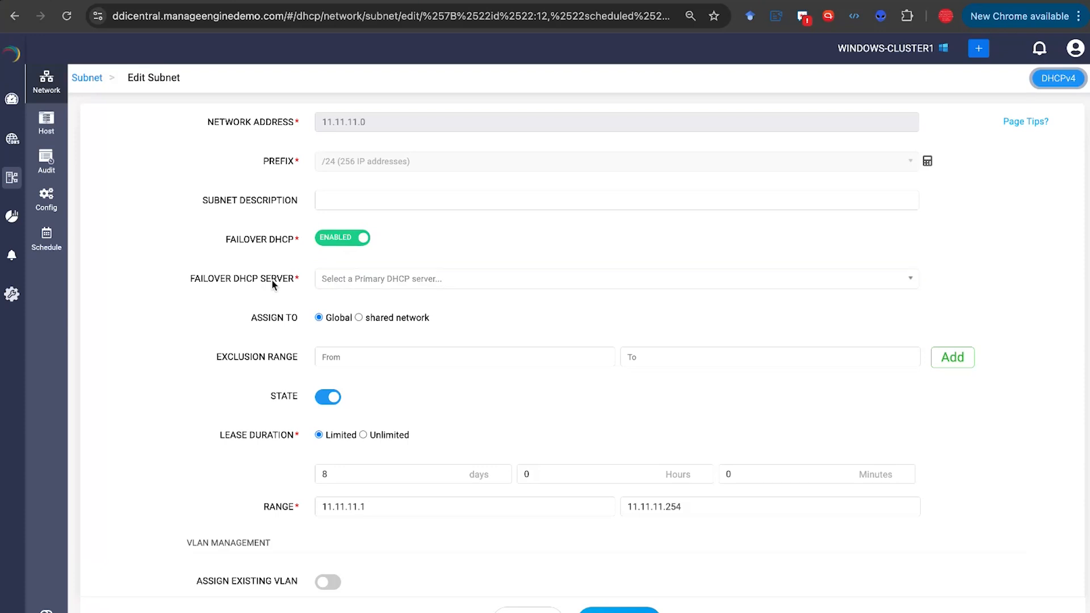
left_click(335, 238)
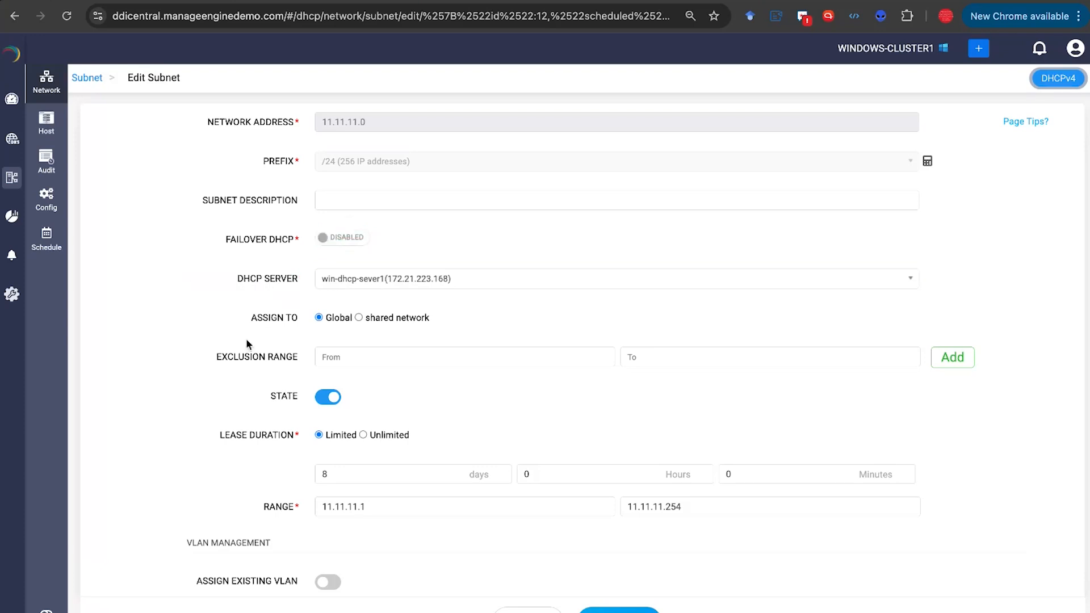
Step: Review the subnet's exclusion range, state, lease duration and address range settings without entering anything
scroll(246, 338, "down", 1)
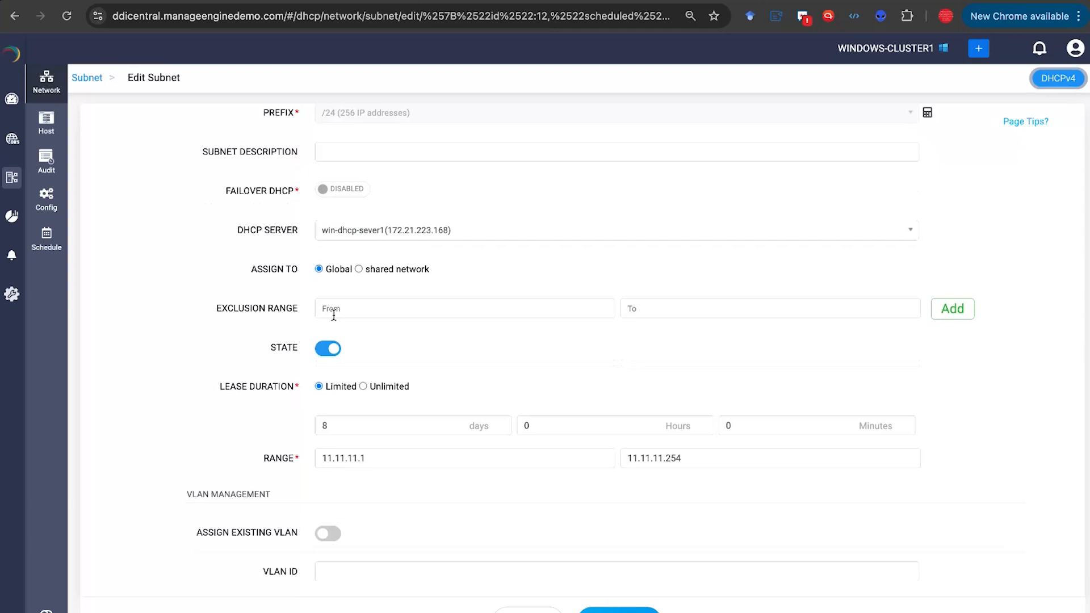
left_click(350, 310)
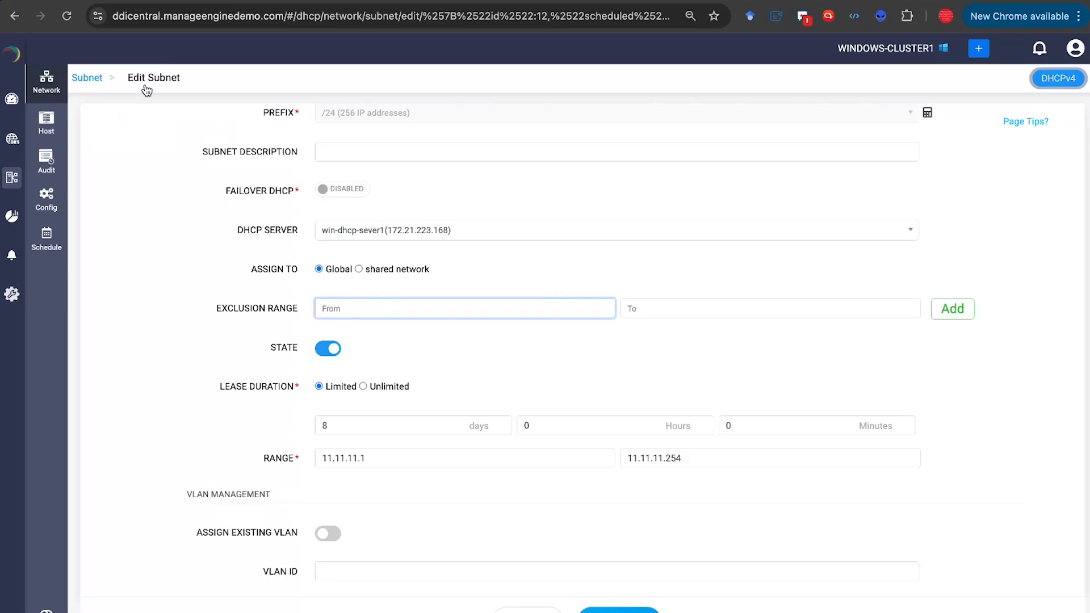
scroll(186, 294, "down", 1)
scroll(185, 288, "down", 2)
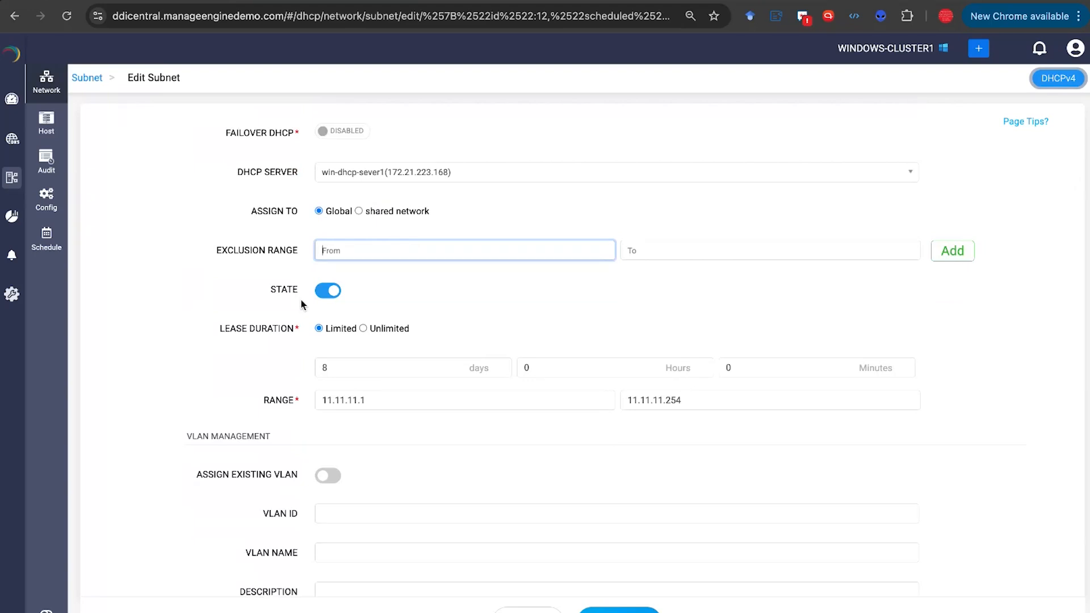
scroll(301, 300, "down", 2)
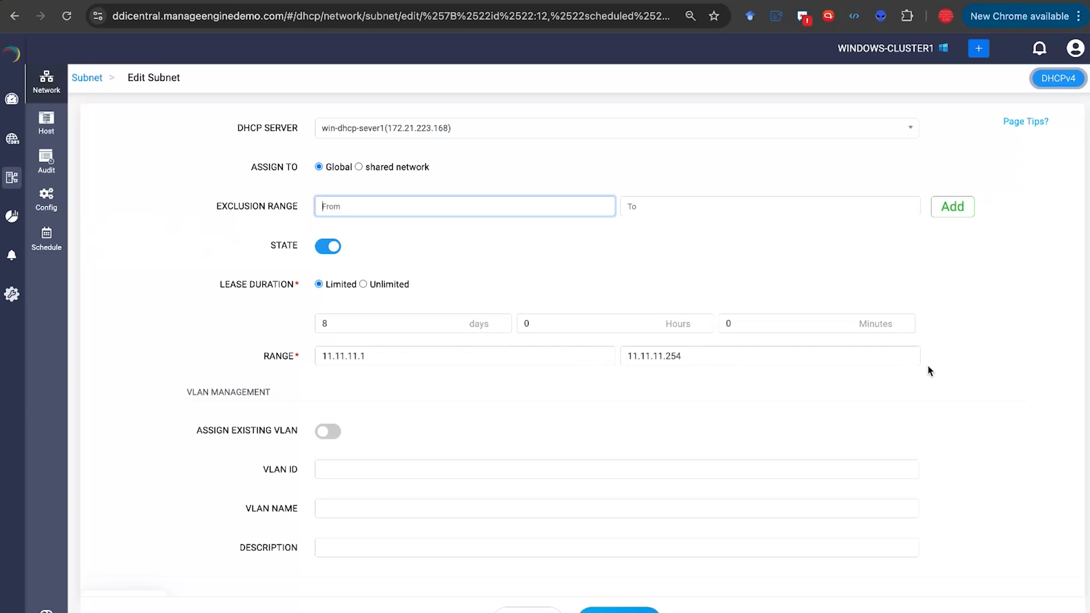
Step: Turn on Assign Existing VLAN for the subnet, and view its DHCP options and custom options
scroll(420, 452, "down", 3)
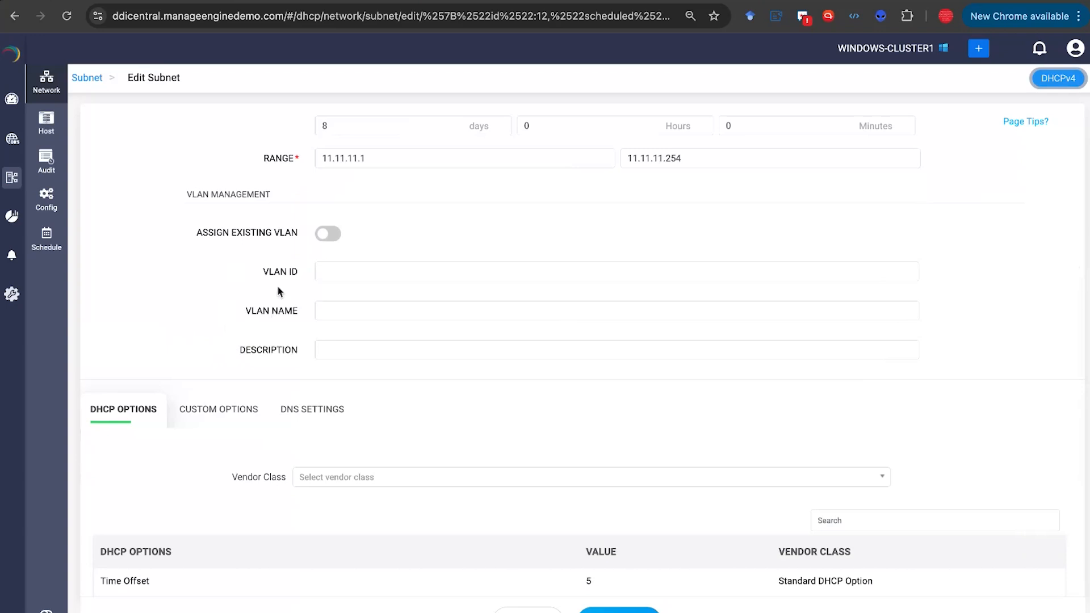
left_click(329, 234)
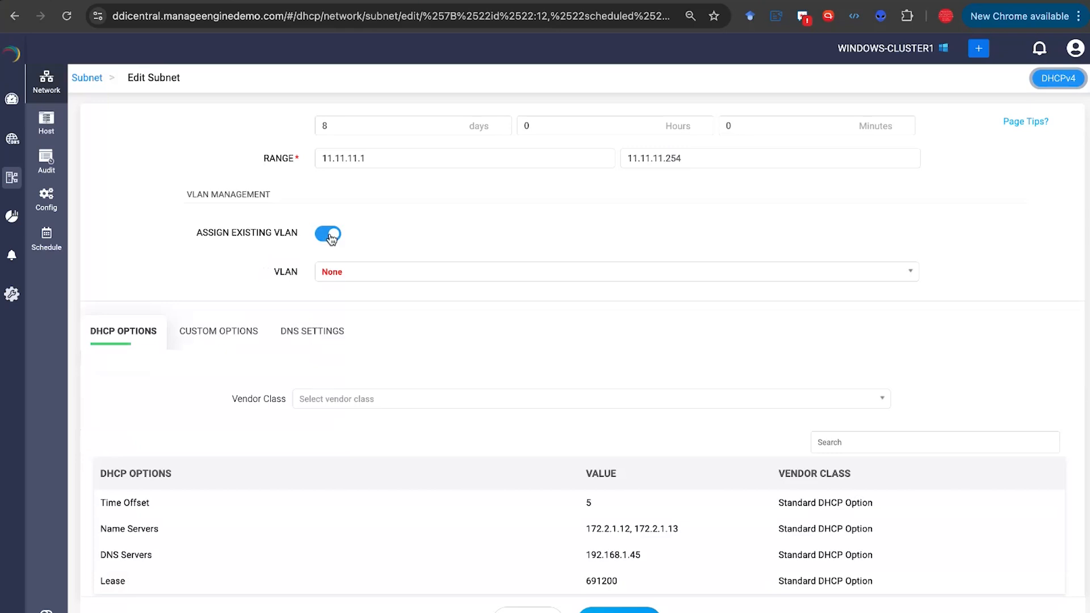
scroll(178, 338, "down", 2)
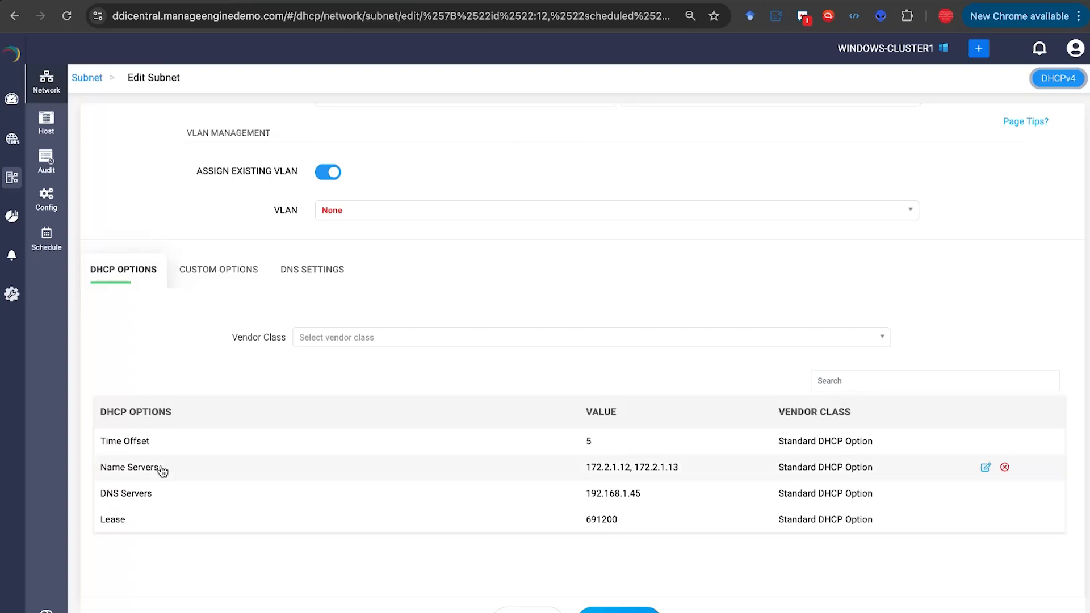
left_click(208, 280)
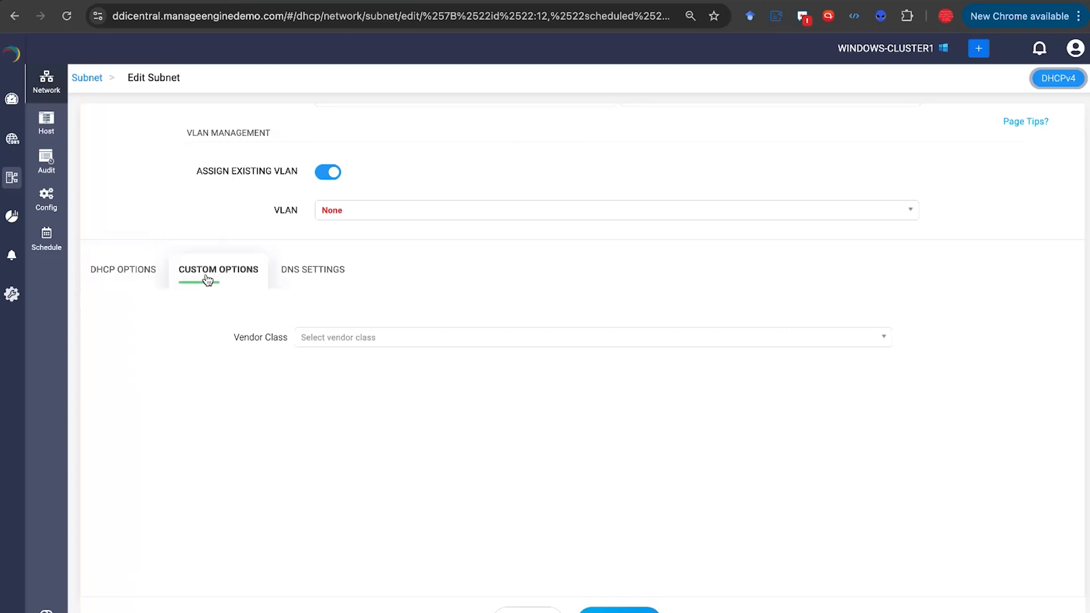
Step: Look at the vendor class choices in the subnet's custom options without selecting one
left_click(326, 340)
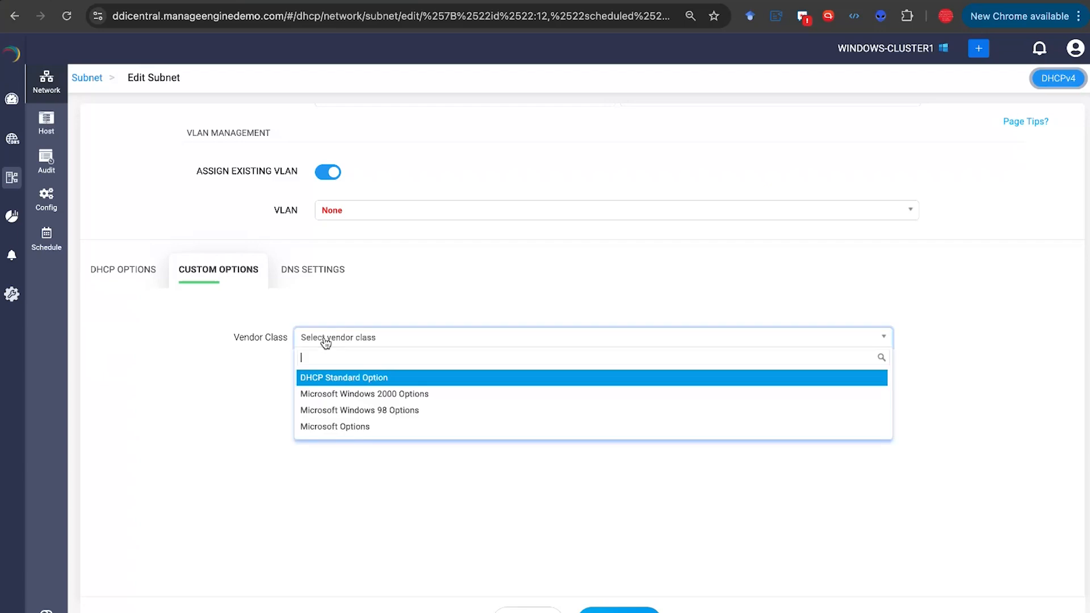
left_click(258, 375)
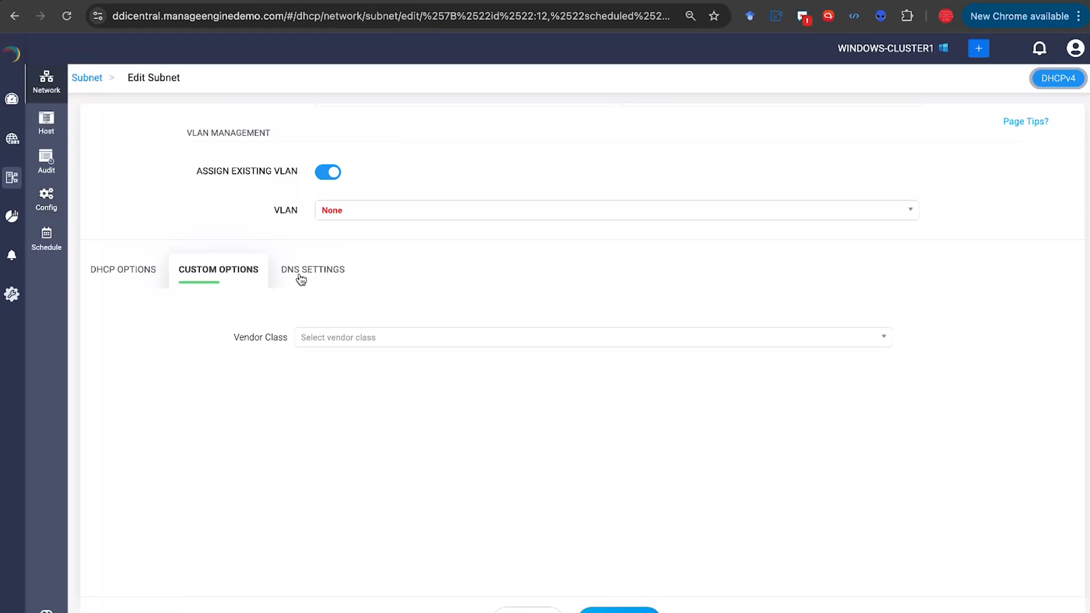
left_click(328, 339)
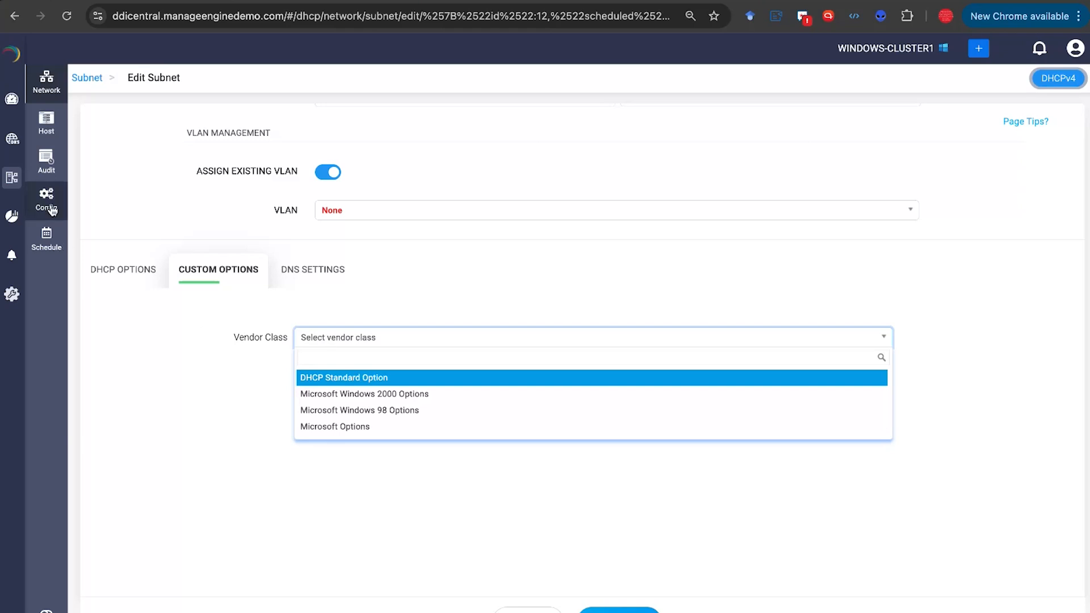
left_click(134, 325)
Step: Review the subnet's DNS settings, including dynamic updates, older clients, PTR updates and DNS deletion on lease expiry
left_click(290, 278)
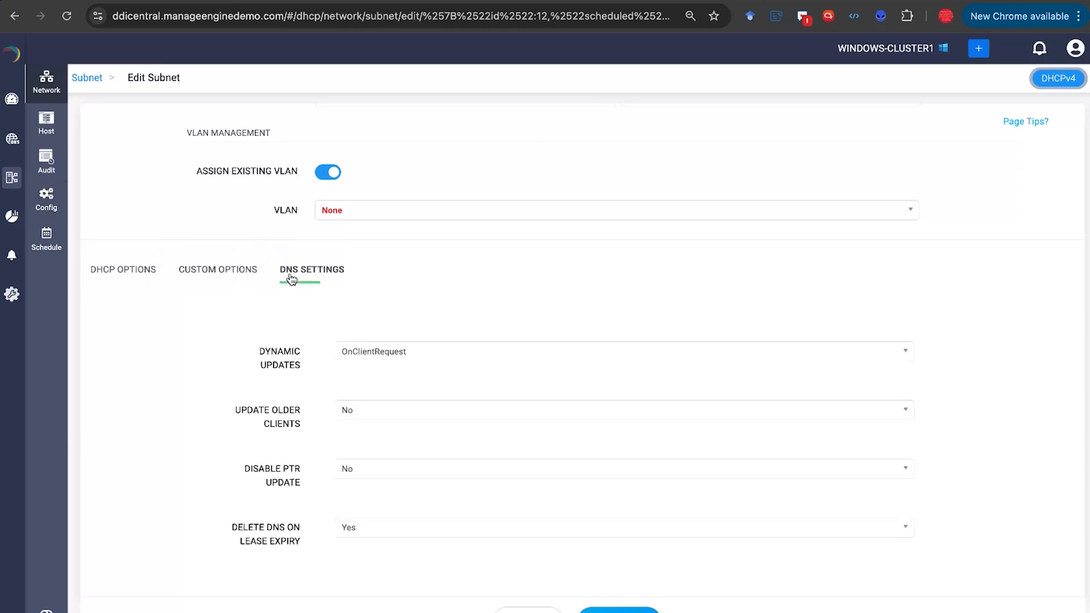
scroll(221, 377, "down", 1)
scroll(221, 379, "down", 1)
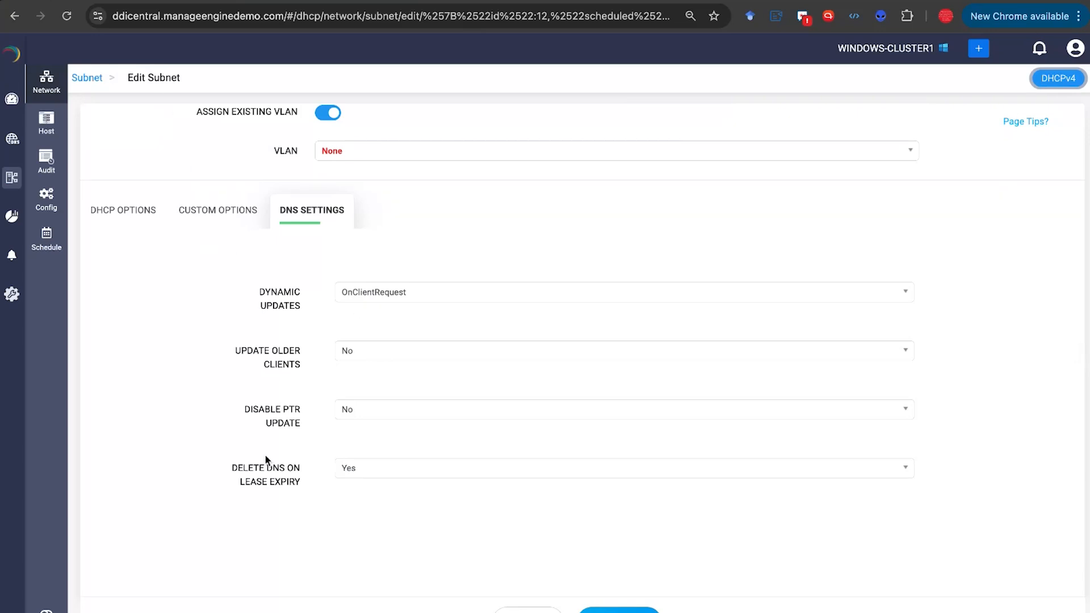
scroll(256, 384, "up", 10)
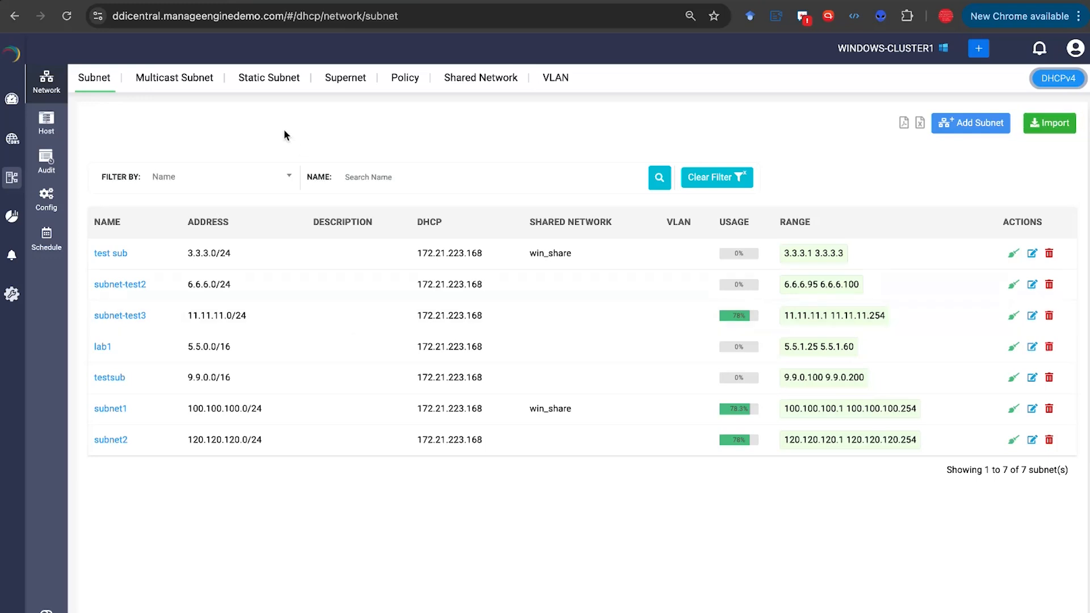
Step: View the multicast subnets and start adding a multicast subnet
left_click(184, 79)
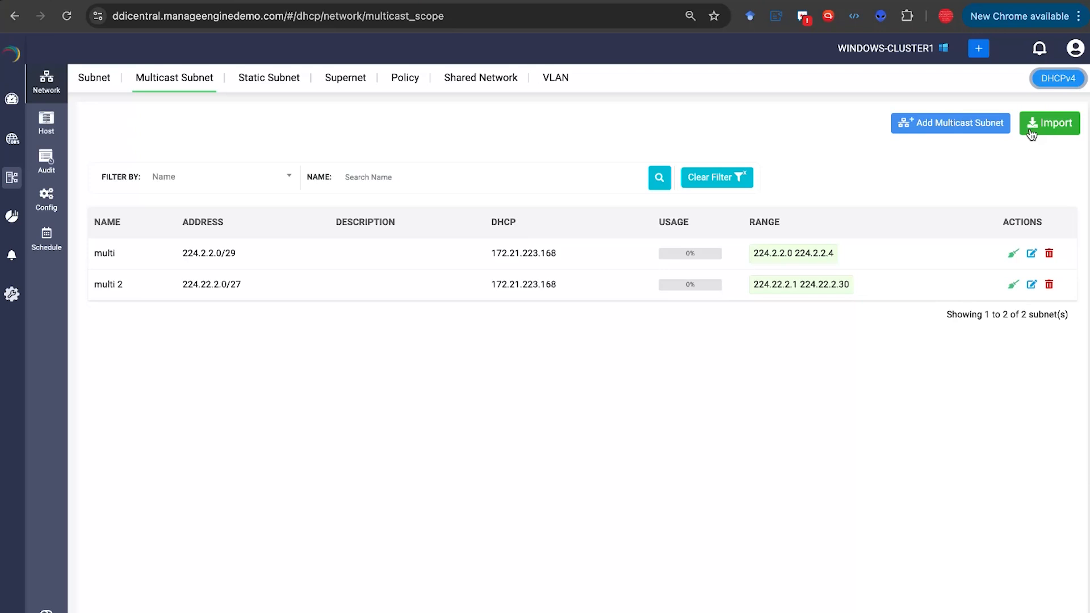
left_click(955, 122)
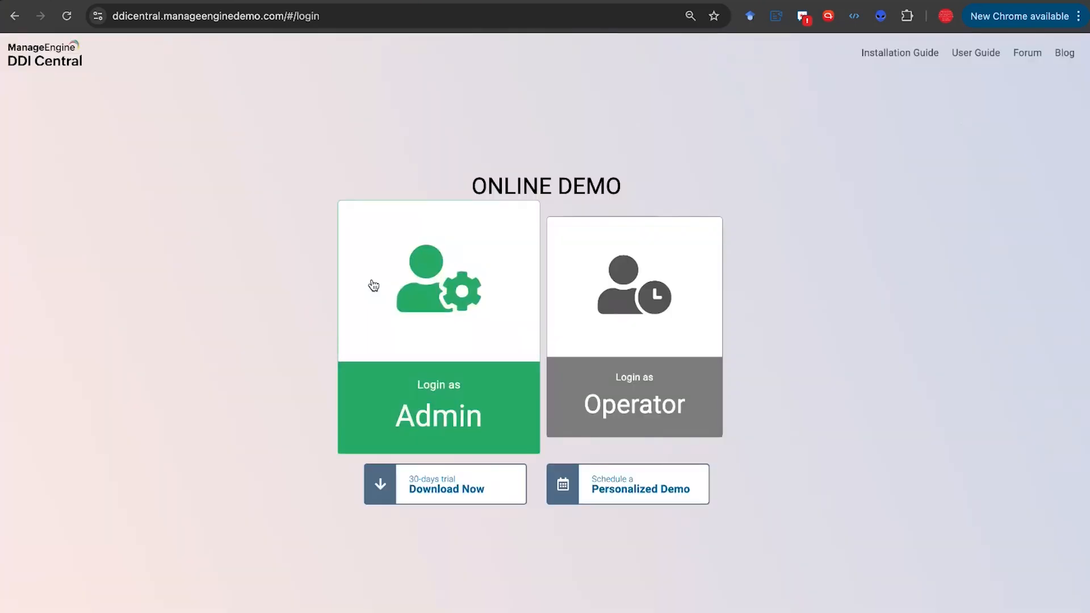
Step: Log in to the online demo as Admin and return to the DHCP subnets
left_click(374, 285)
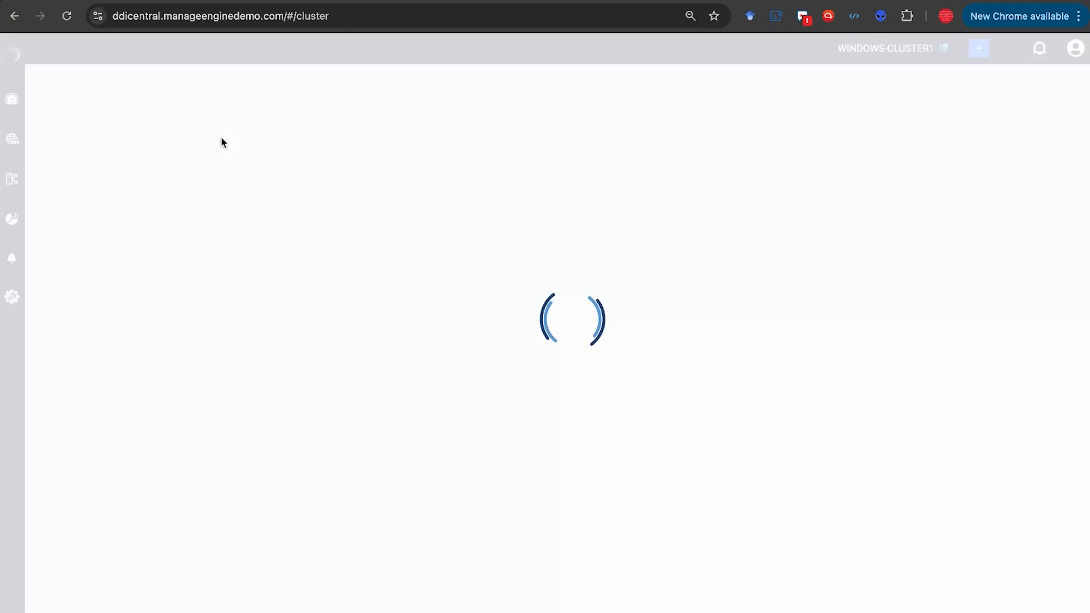
mouse_move(6, 144)
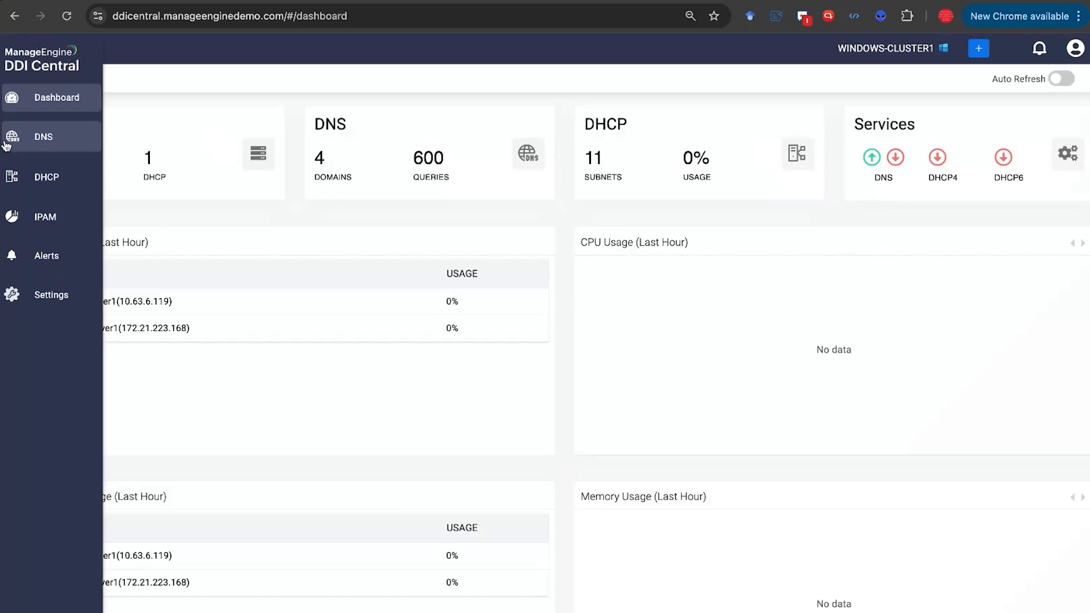
left_click(13, 174)
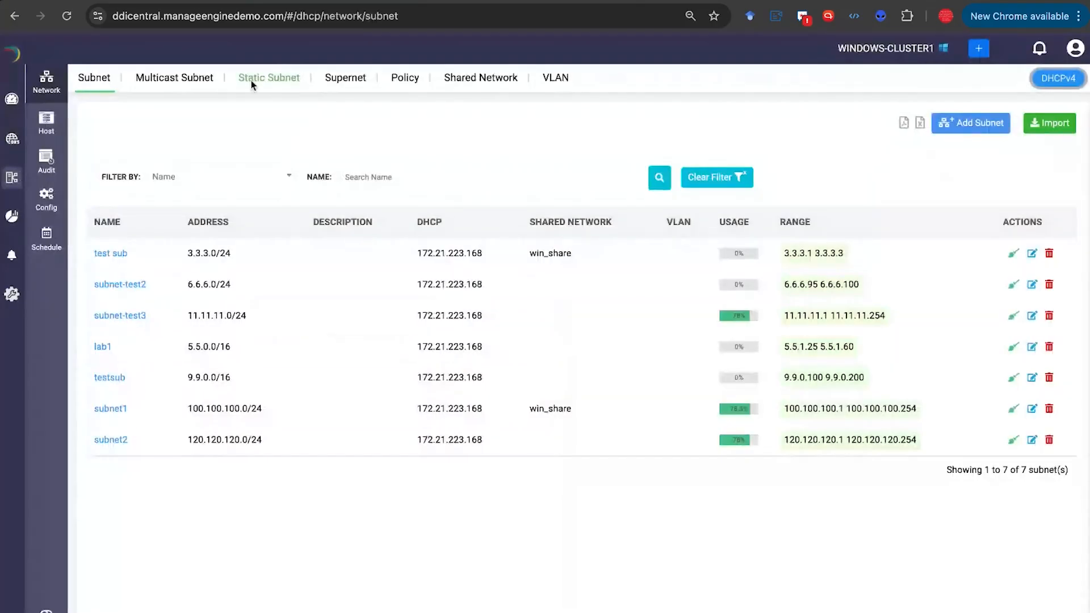
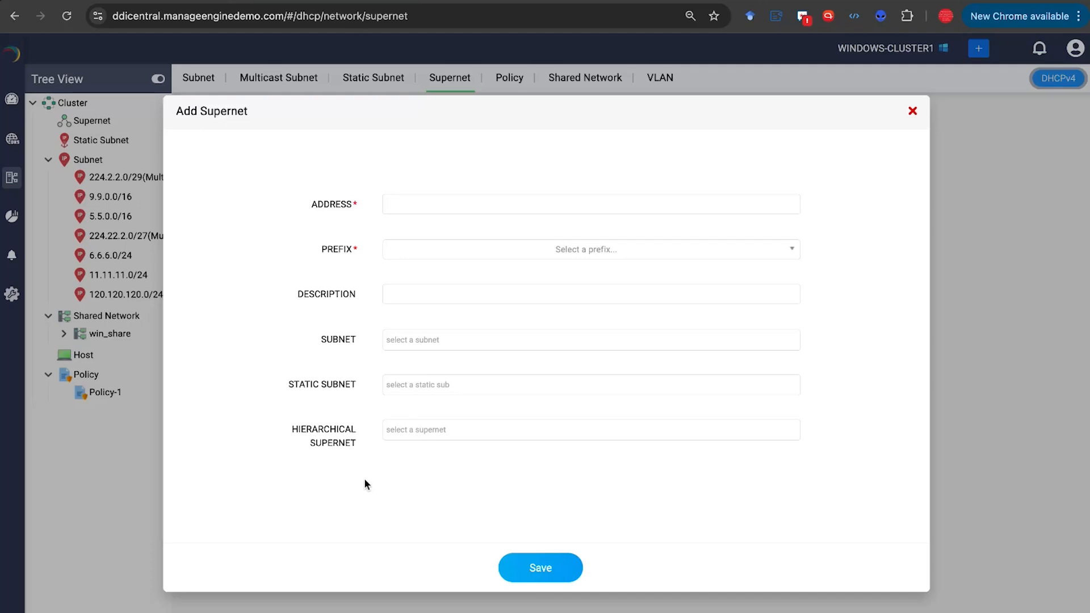
Step: Look at the prefix choices for a new supernet, and close the form without saving
left_click(418, 253)
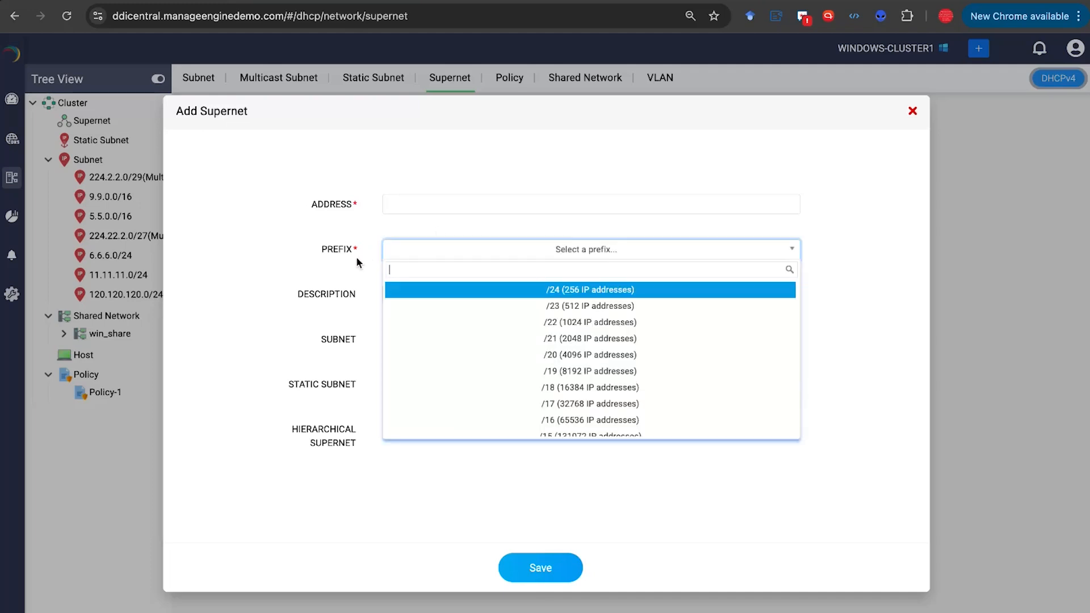
left_click(311, 285)
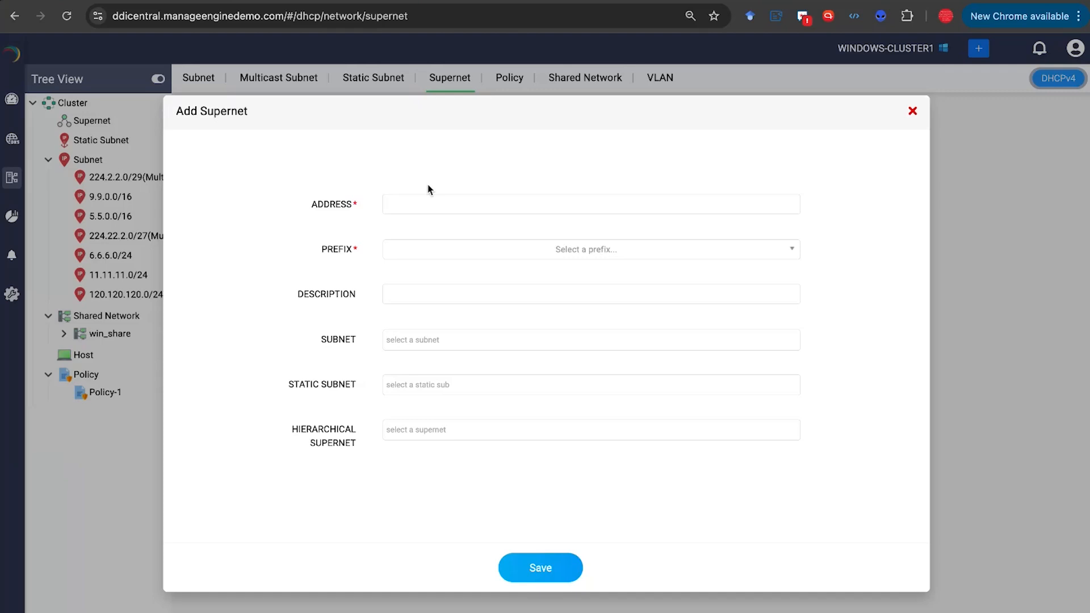
left_click(912, 111)
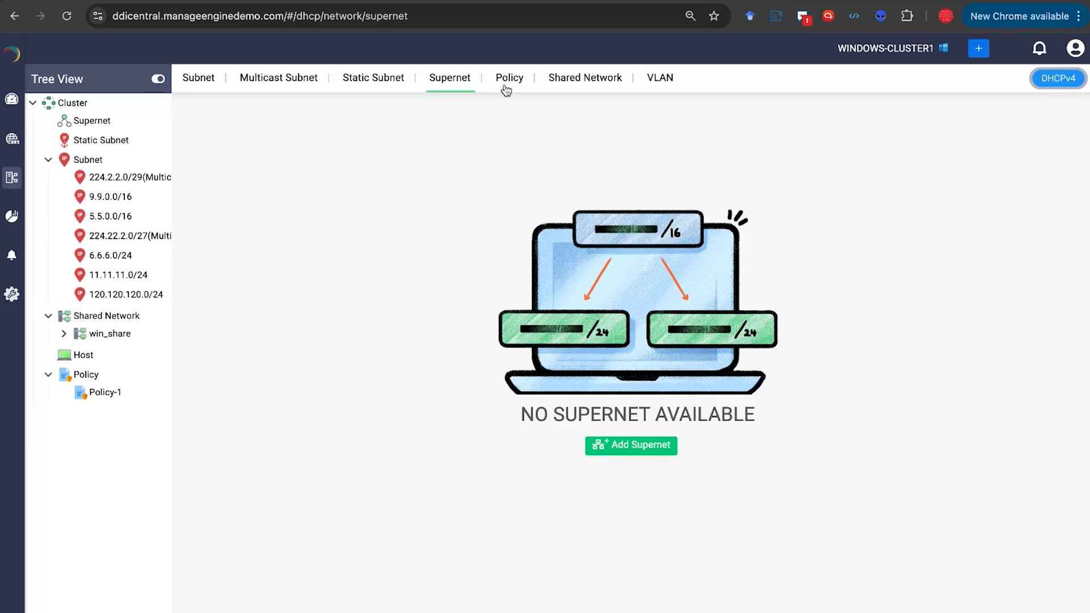
Step: Go to the shared networks, view the edit form of win_share, and cancel it without changes
left_click(584, 79)
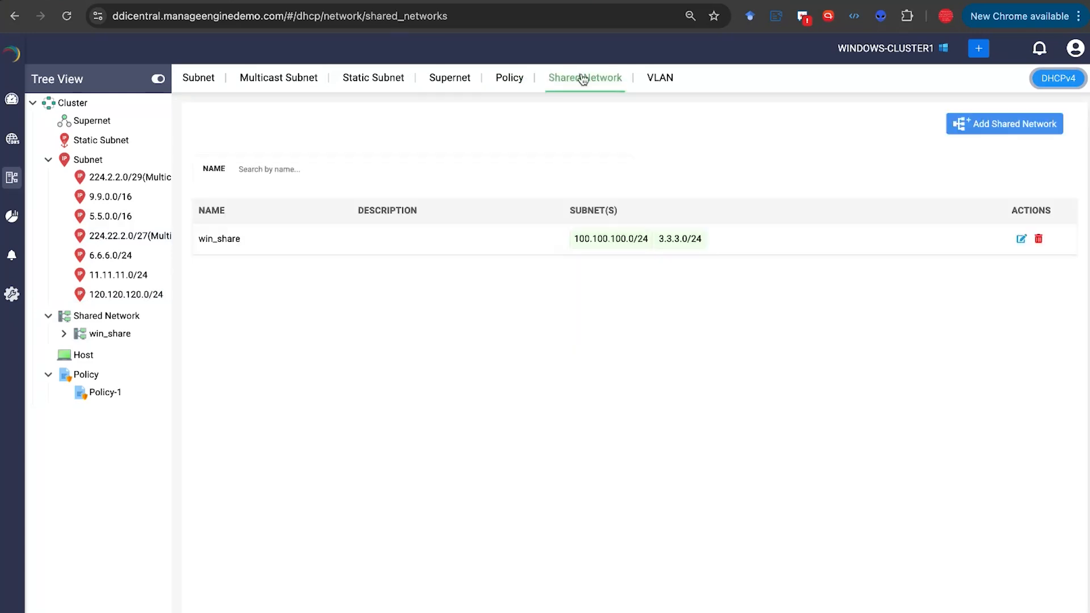
left_click(1021, 239)
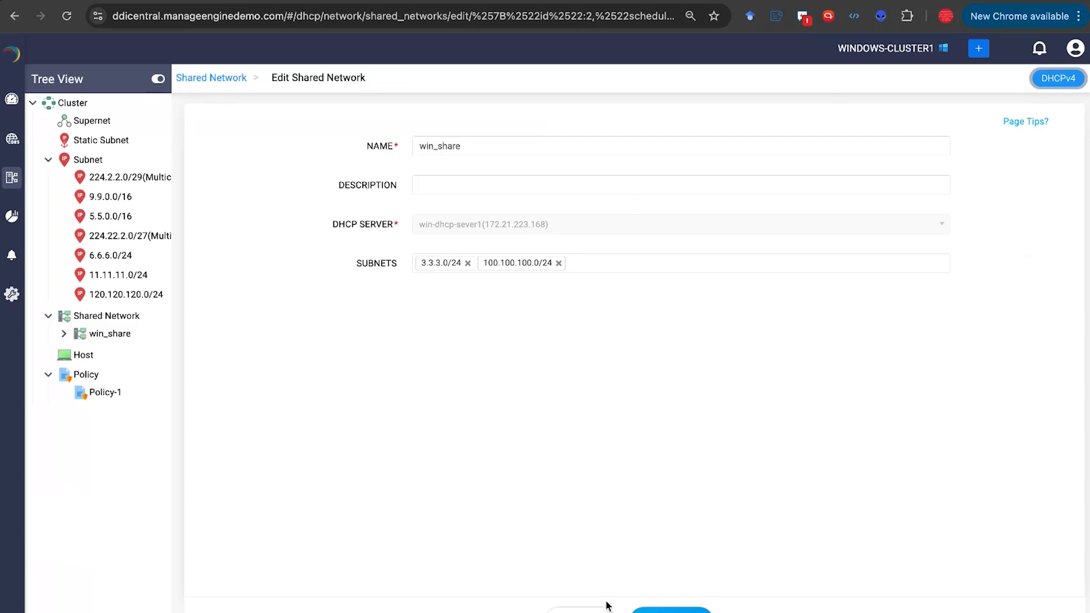
left_click(580, 610)
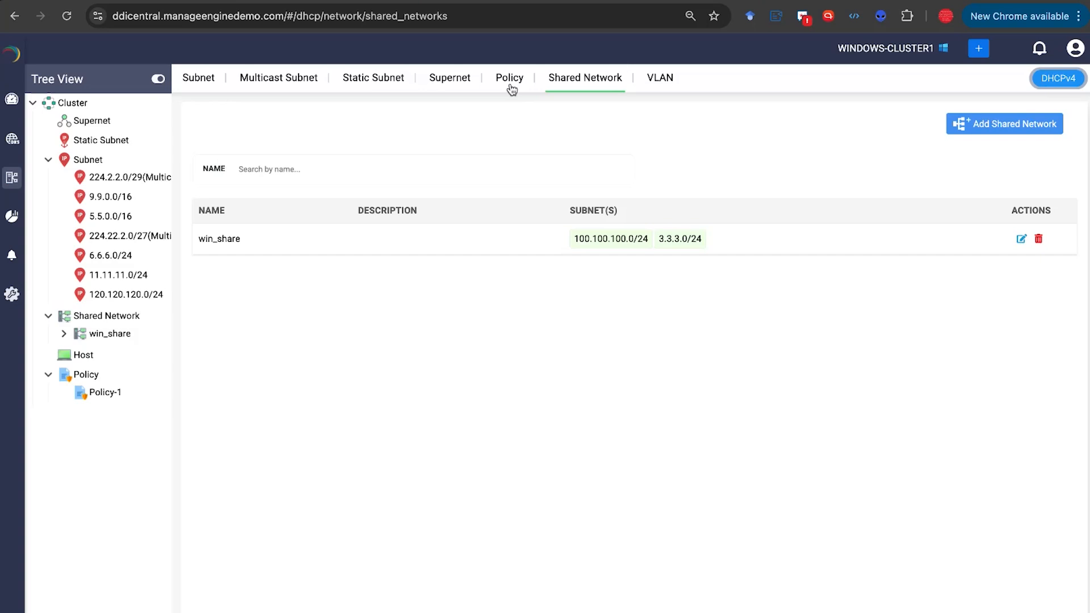
Step: Start a new VLAN, choose subnet 3.3.3.0/24 for its assignment, and close the form without saving
left_click(660, 77)
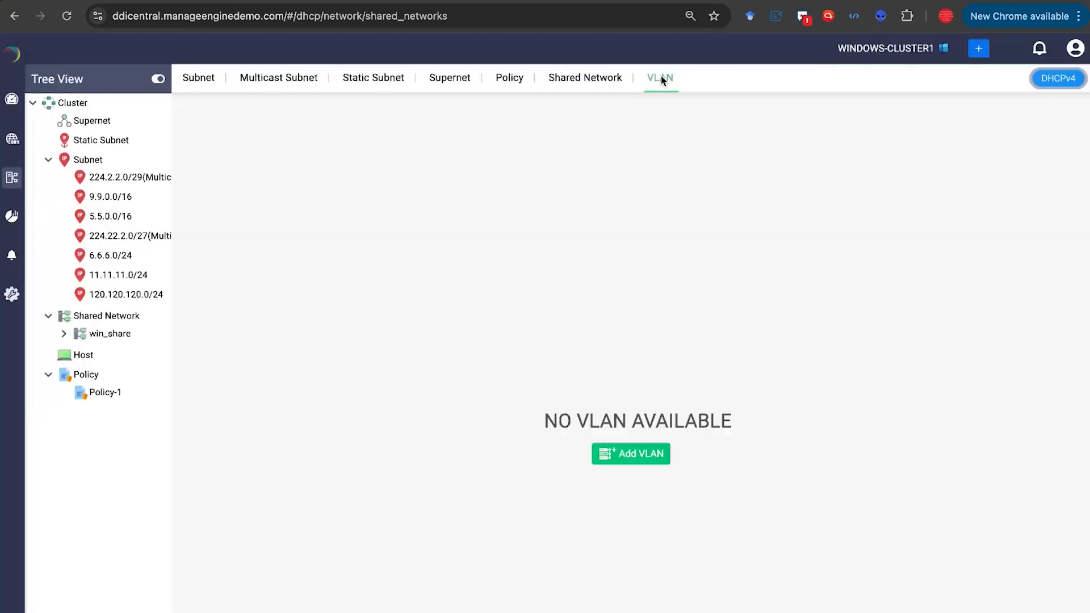
left_click(622, 454)
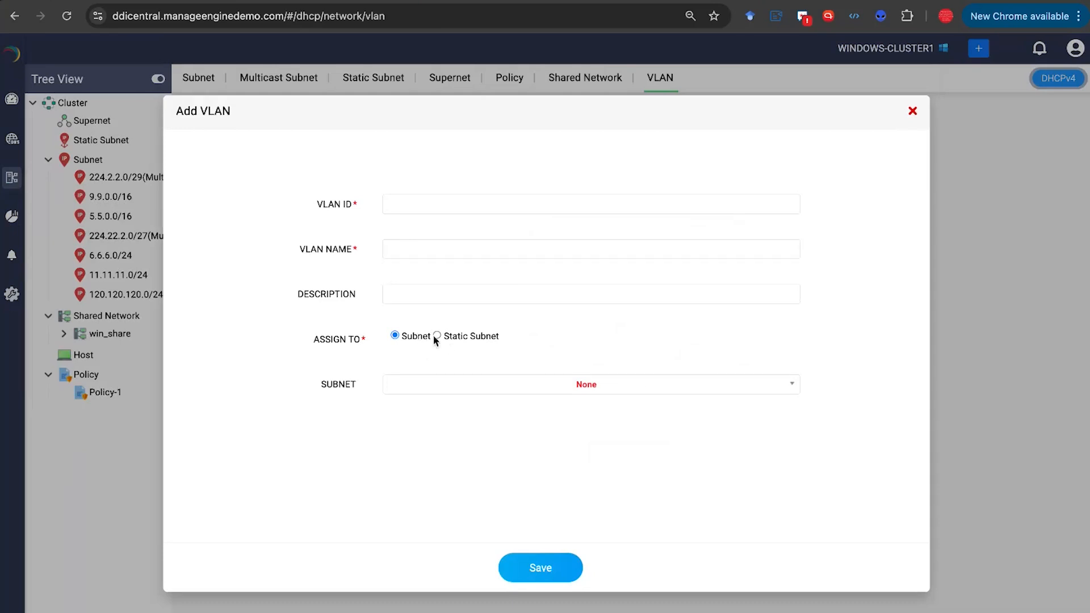
left_click(468, 379)
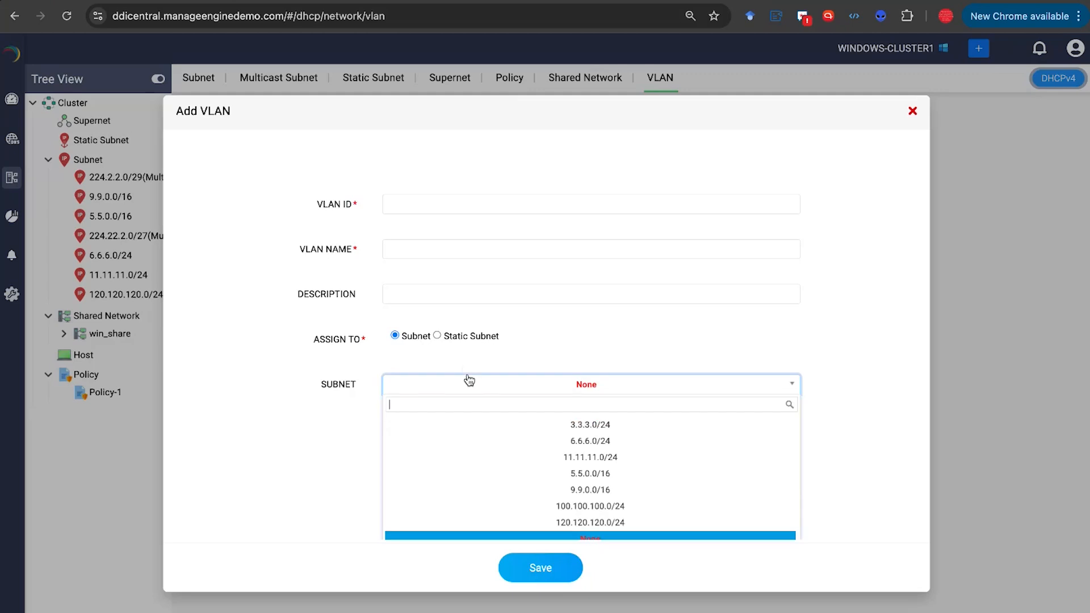
left_click(395, 348)
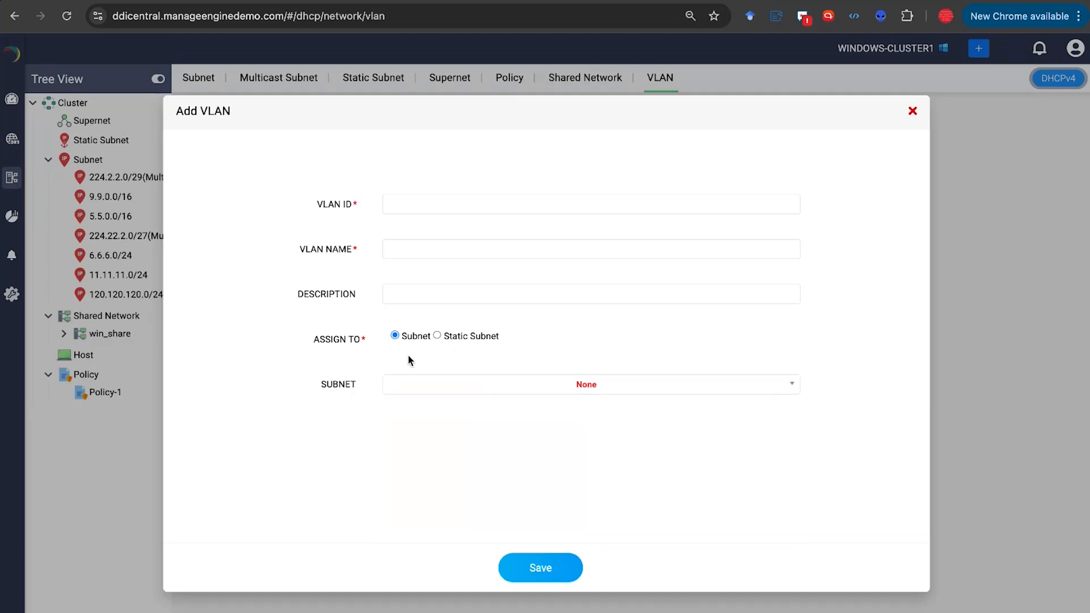
left_click(411, 384)
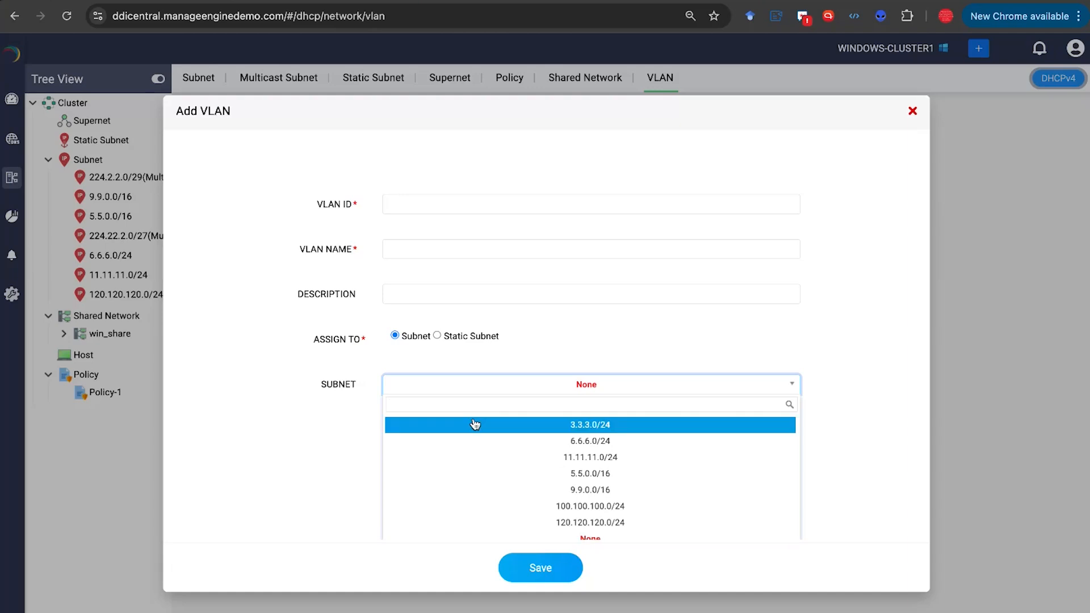
left_click(484, 426)
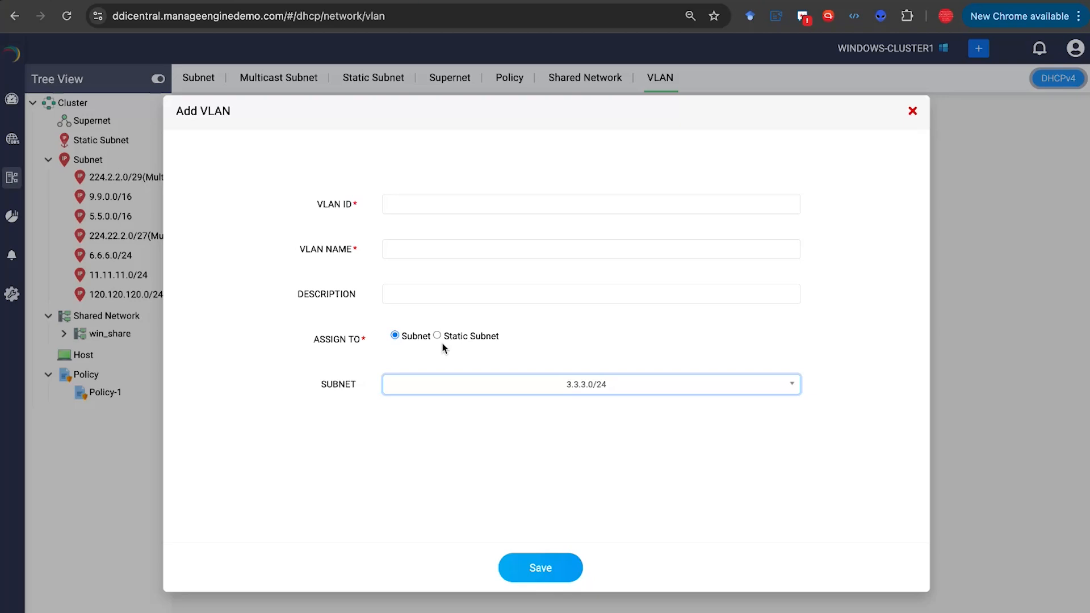
left_click(912, 112)
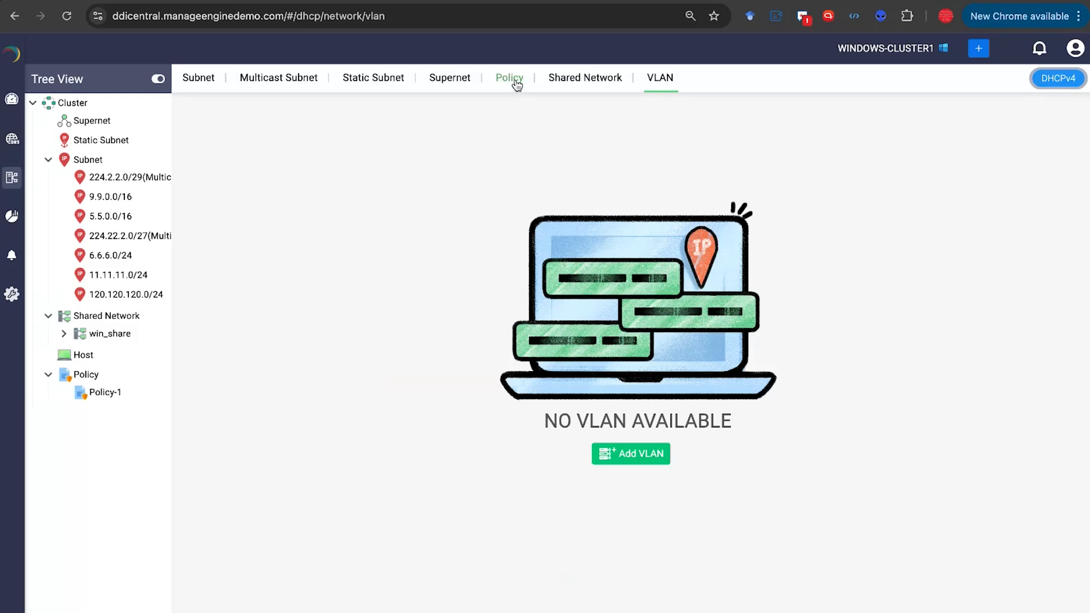
Step: Go to the DHCP policies, hide the tree view, and open Policy-1 for editing
left_click(510, 78)
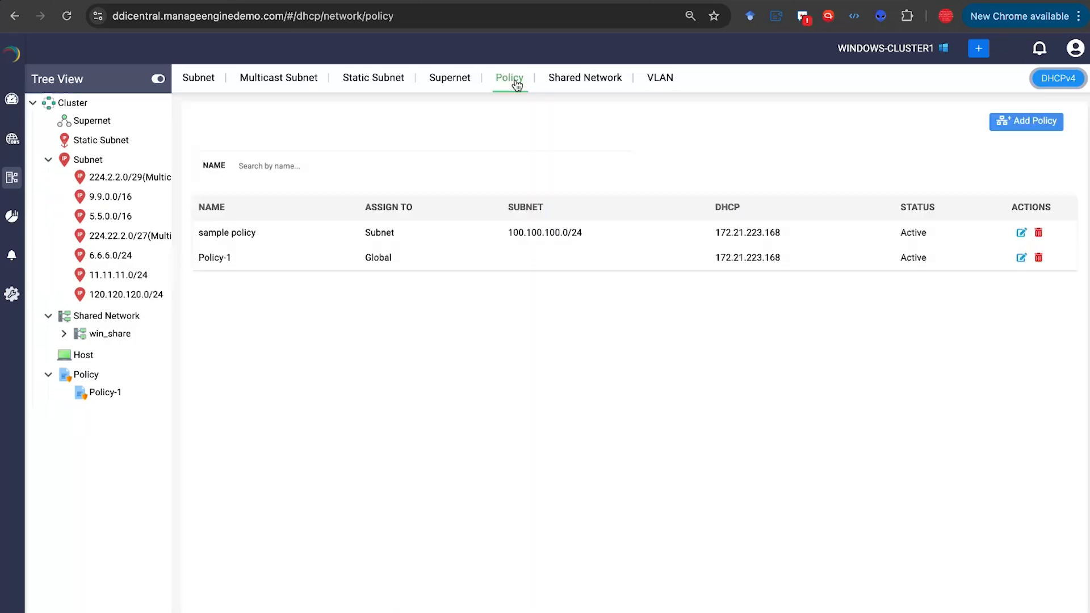
left_click(158, 79)
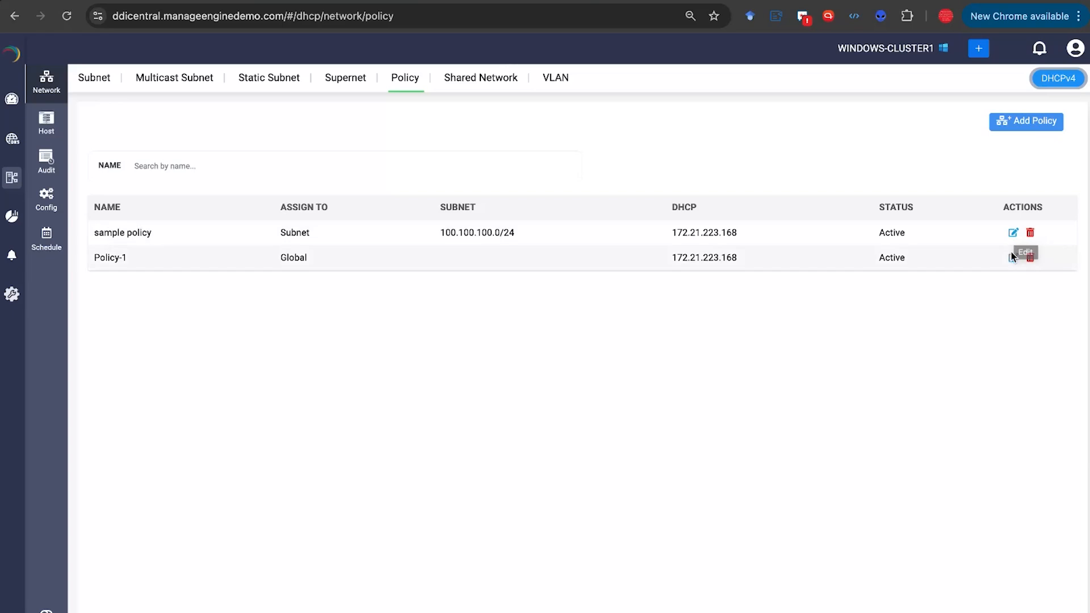
left_click(1012, 258)
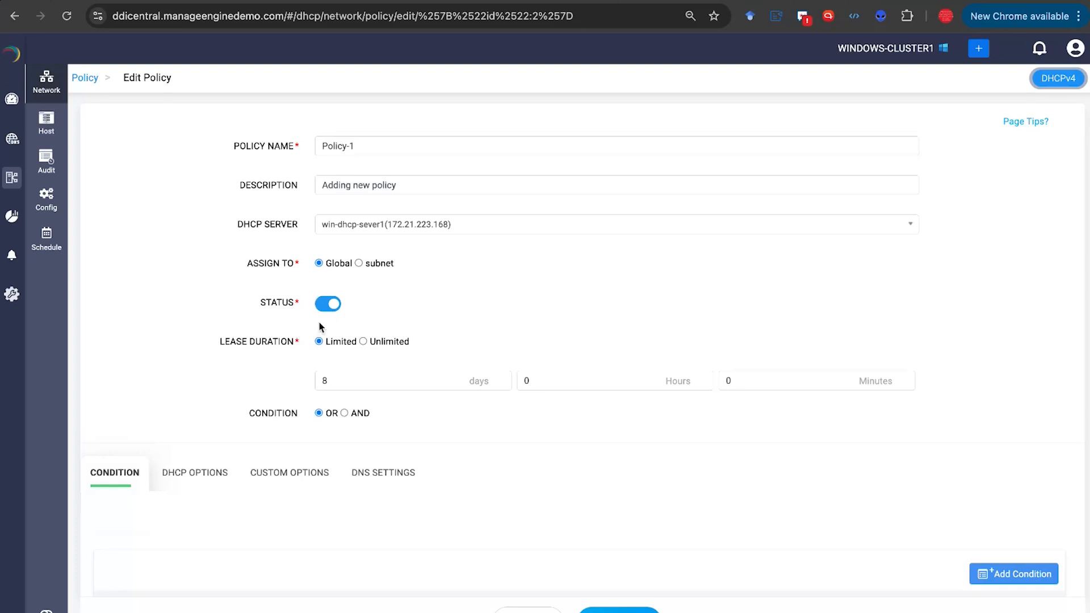
Step: Review Policy-1's lease duration and conditions, and view the Vendor Class condition's details before closing them
scroll(285, 340, "down", 1)
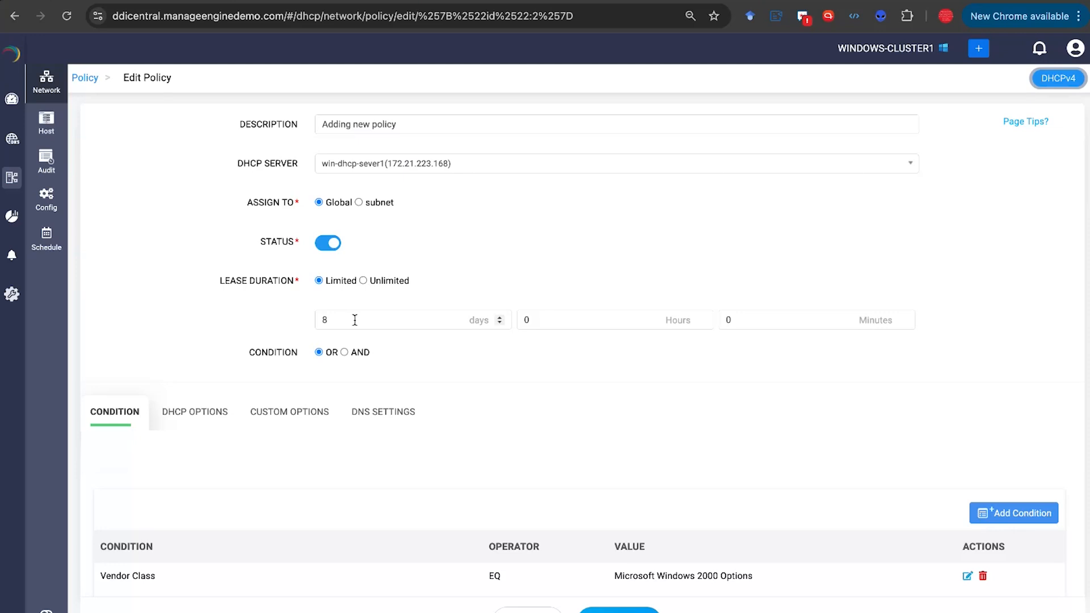
scroll(187, 309, "down", 3)
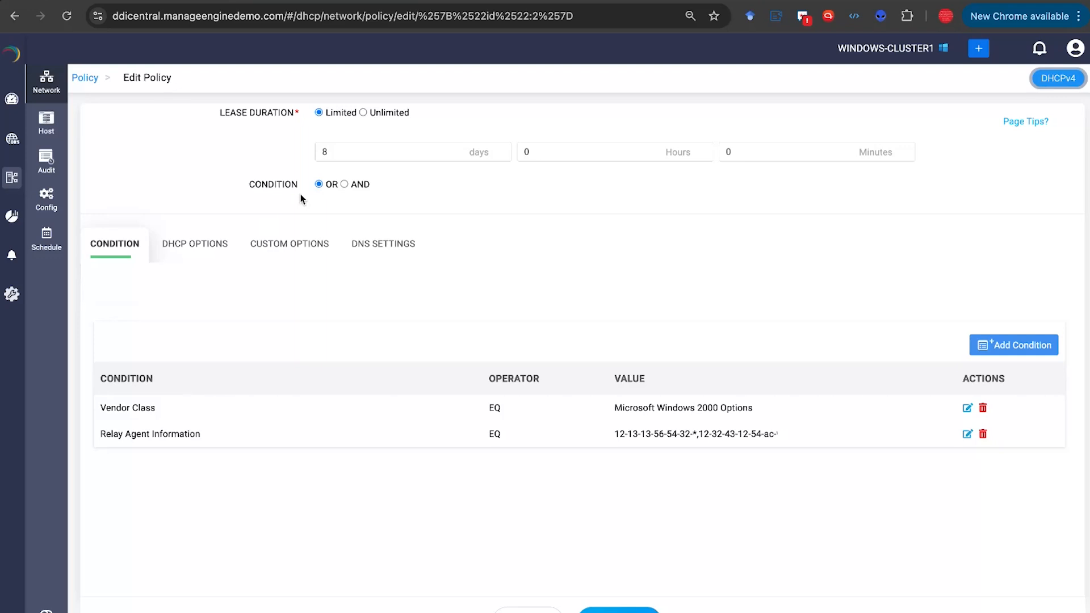
left_click(968, 409)
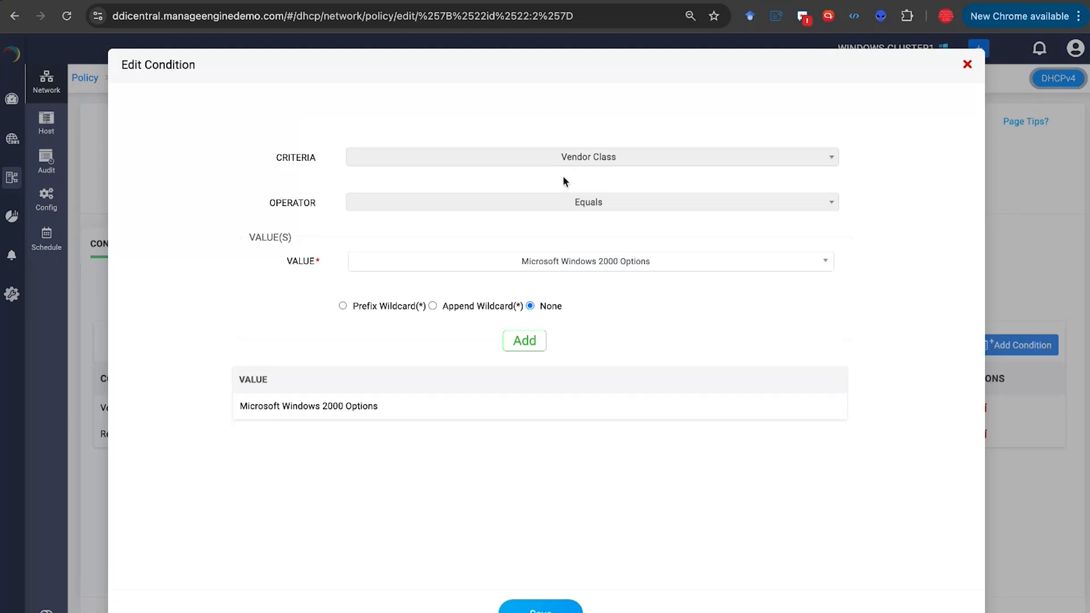
left_click(967, 64)
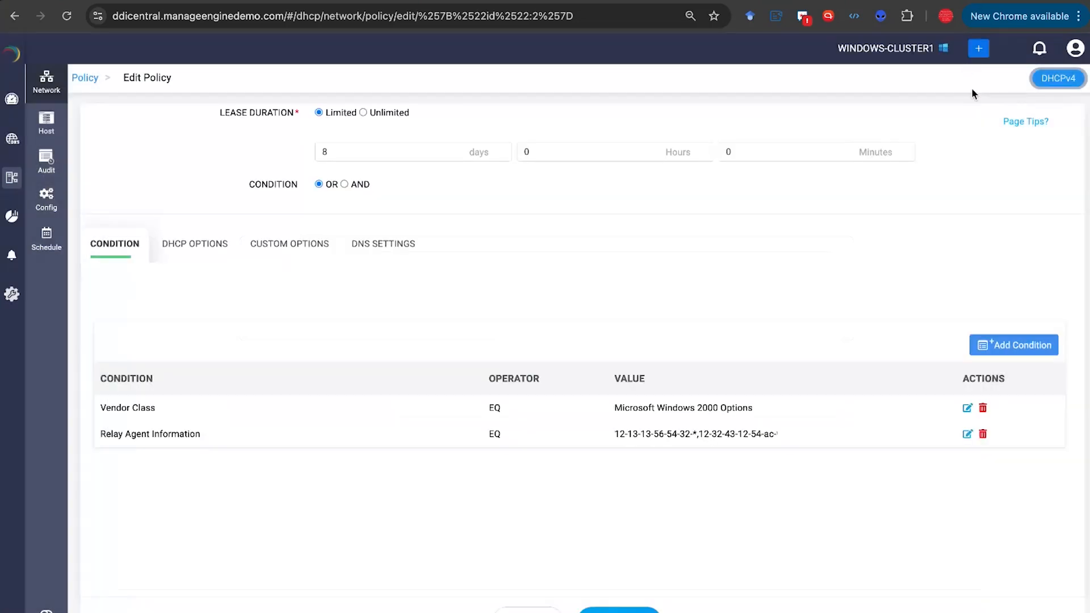
Step: Start a new MAC Address condition for Policy-1, explore its operator and wildcard options, and close it without saving
left_click(1012, 347)
left_click(531, 159)
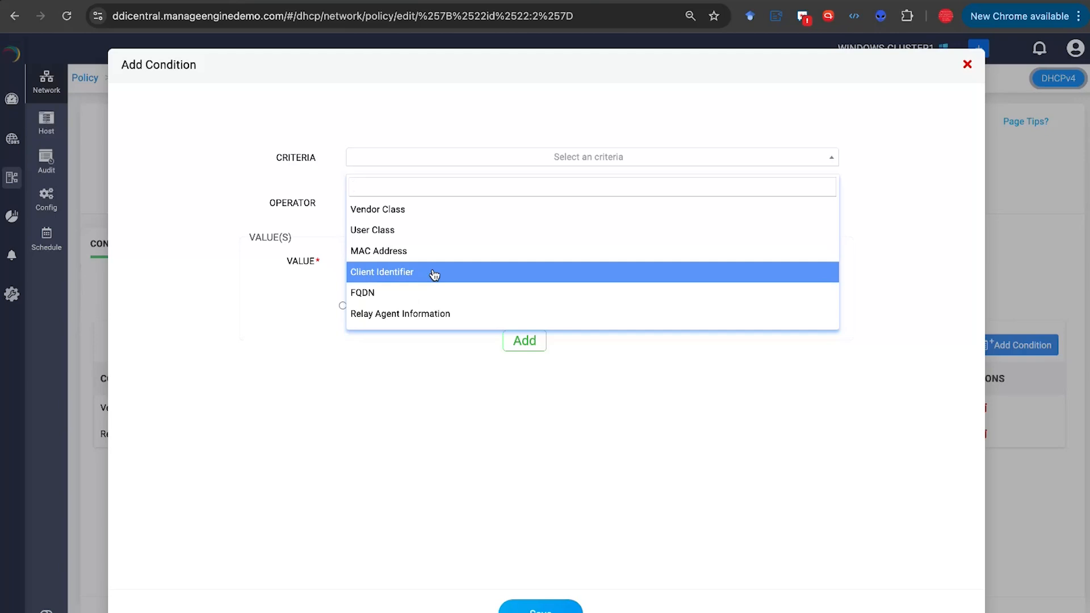
left_click(400, 253)
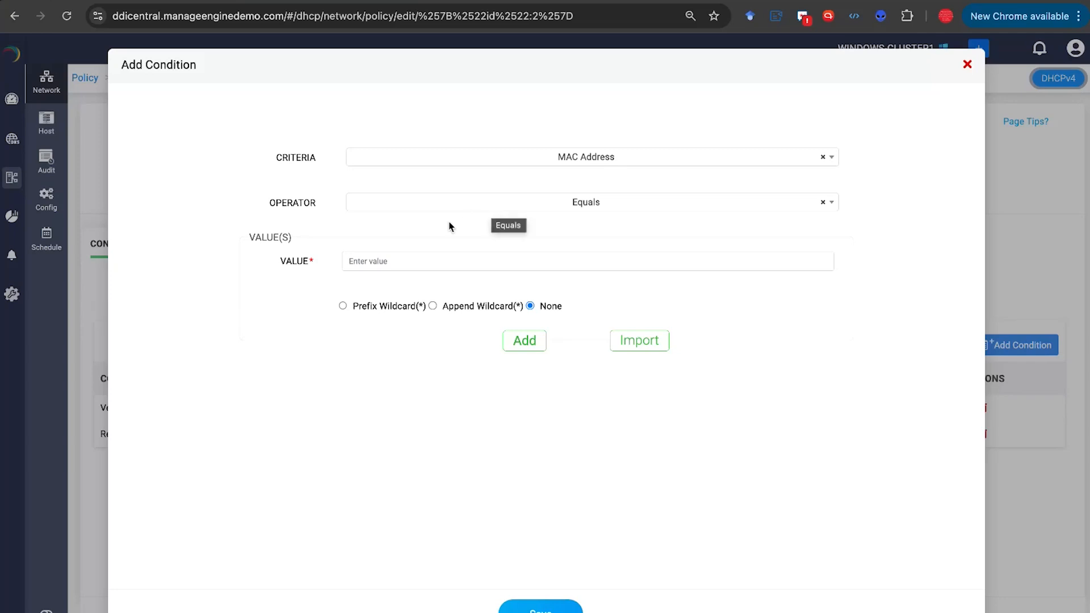
left_click(470, 214)
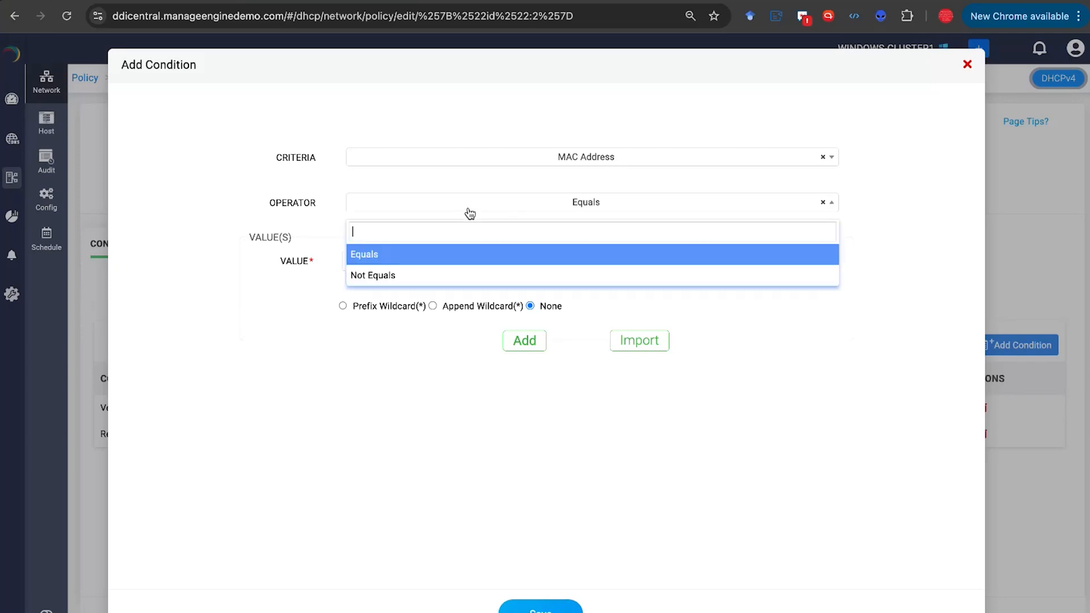
left_click(304, 213)
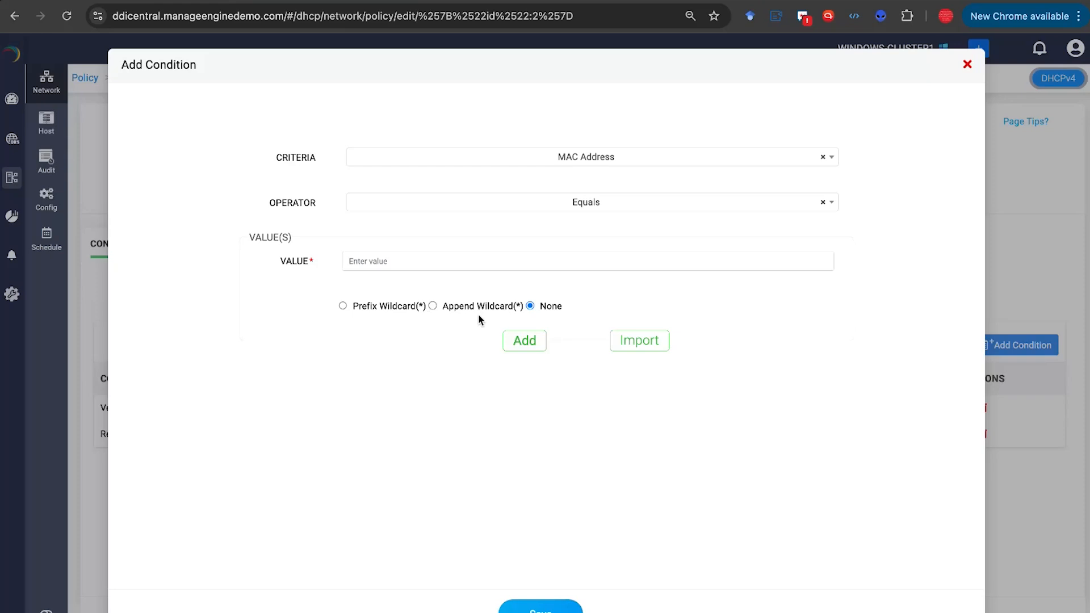
left_click(434, 306)
left_click(531, 305)
left_click(966, 65)
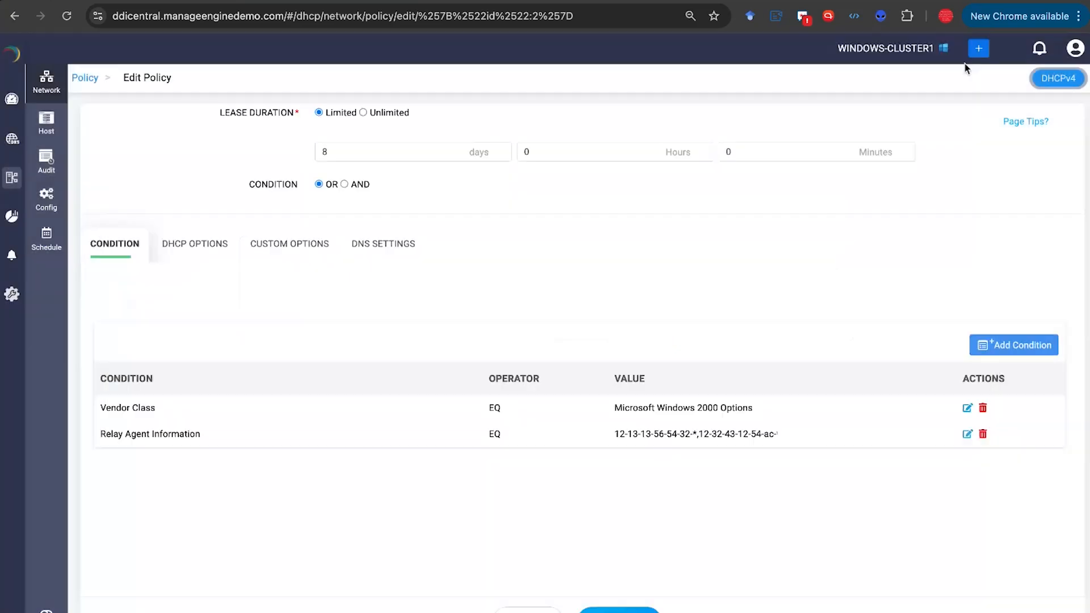
Step: Review Policy-1's DHCP options, custom options and DNS settings, and cancel the edit without changes
scroll(515, 319, "up", 2)
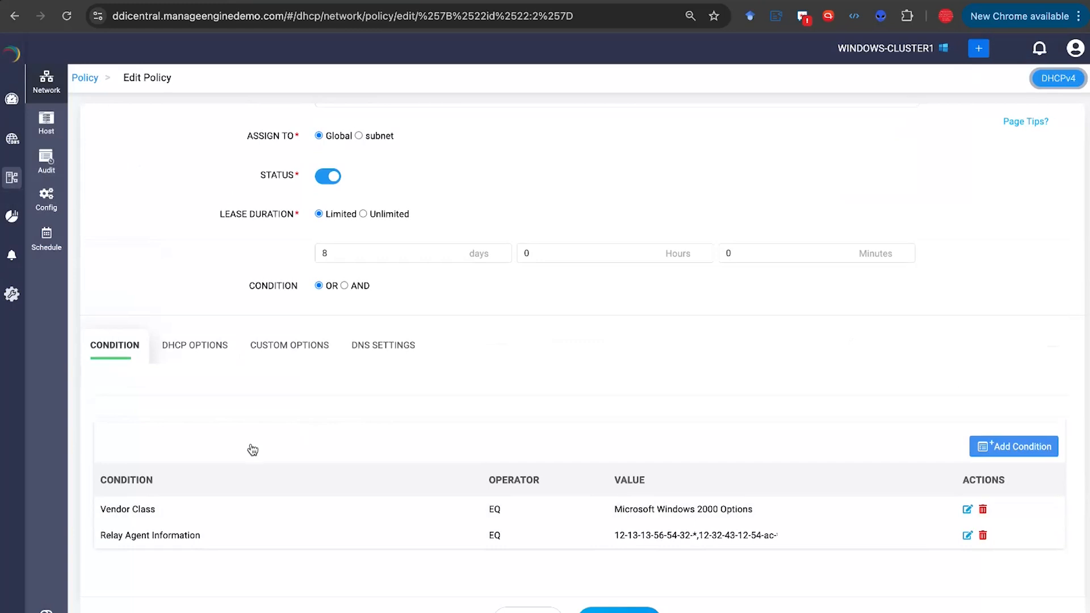
scroll(252, 450, "down", 1)
scroll(306, 394, "up", 1)
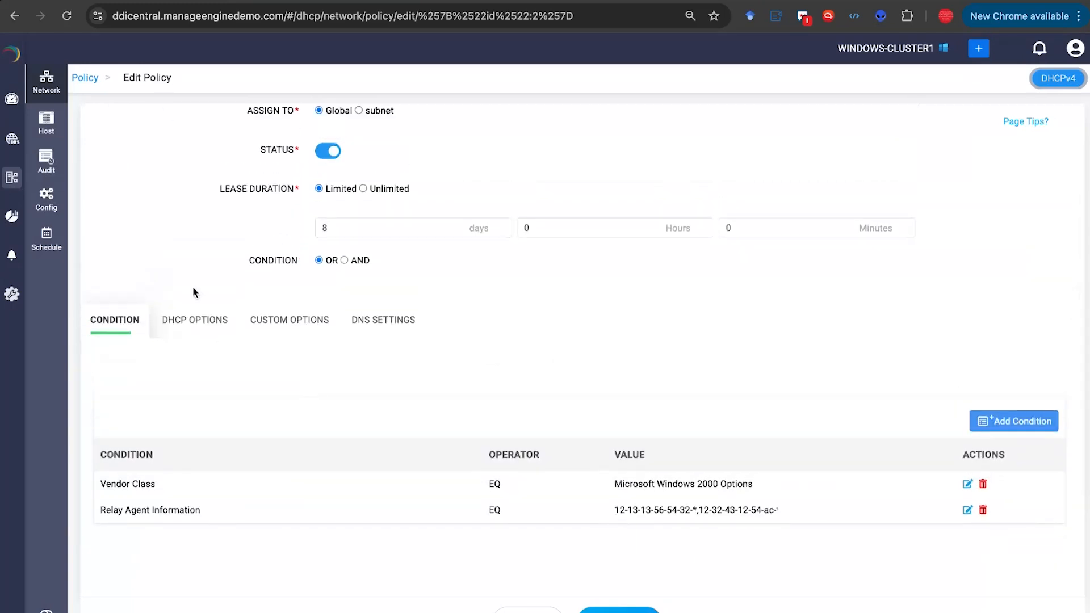
left_click(194, 322)
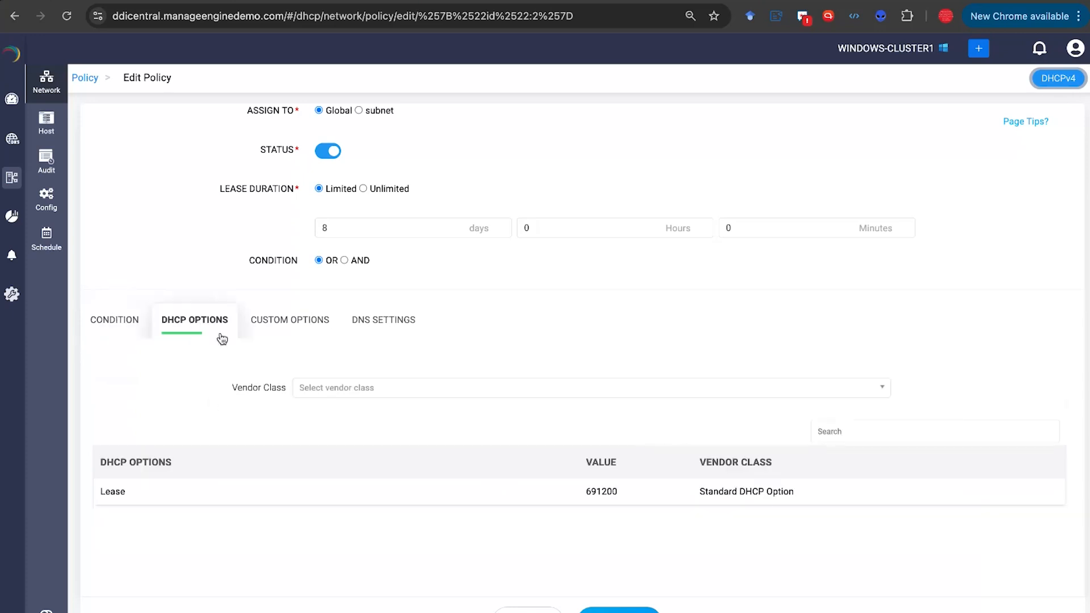
left_click(281, 328)
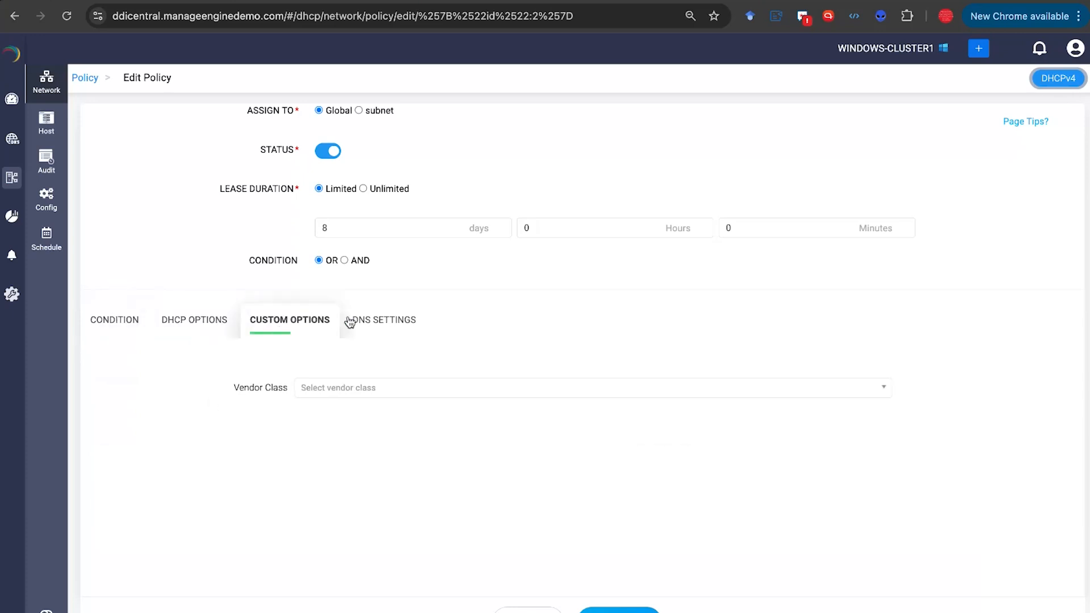
left_click(401, 321)
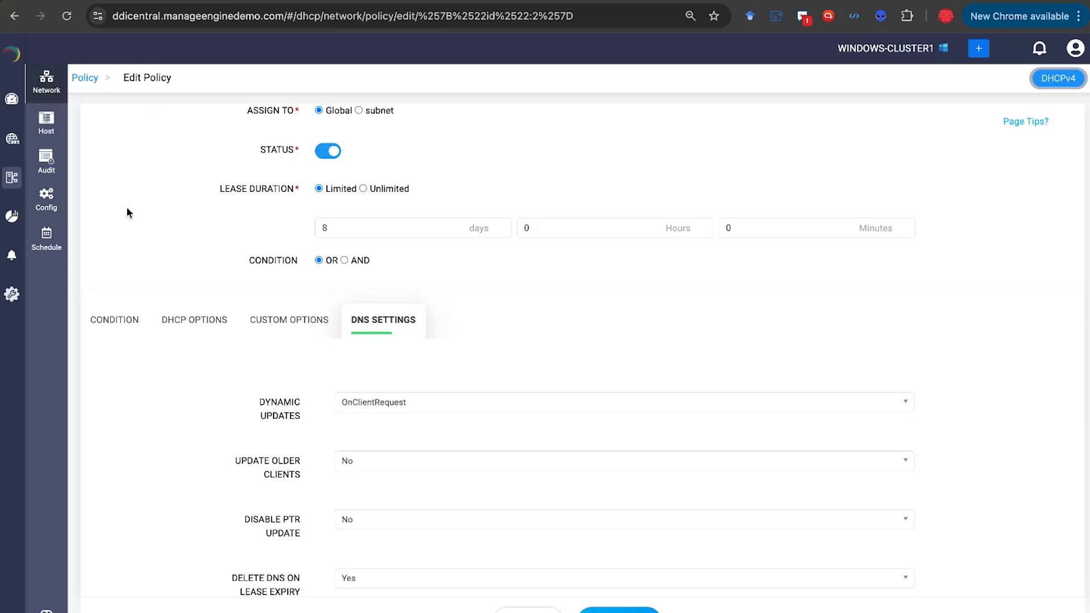
scroll(284, 390, "down", 3)
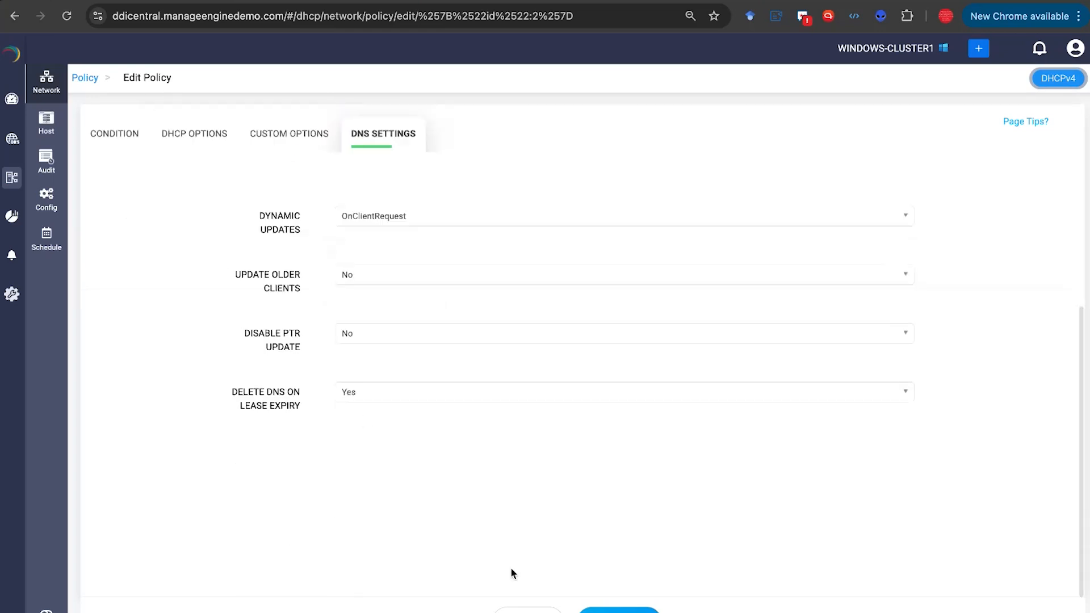
left_click(528, 610)
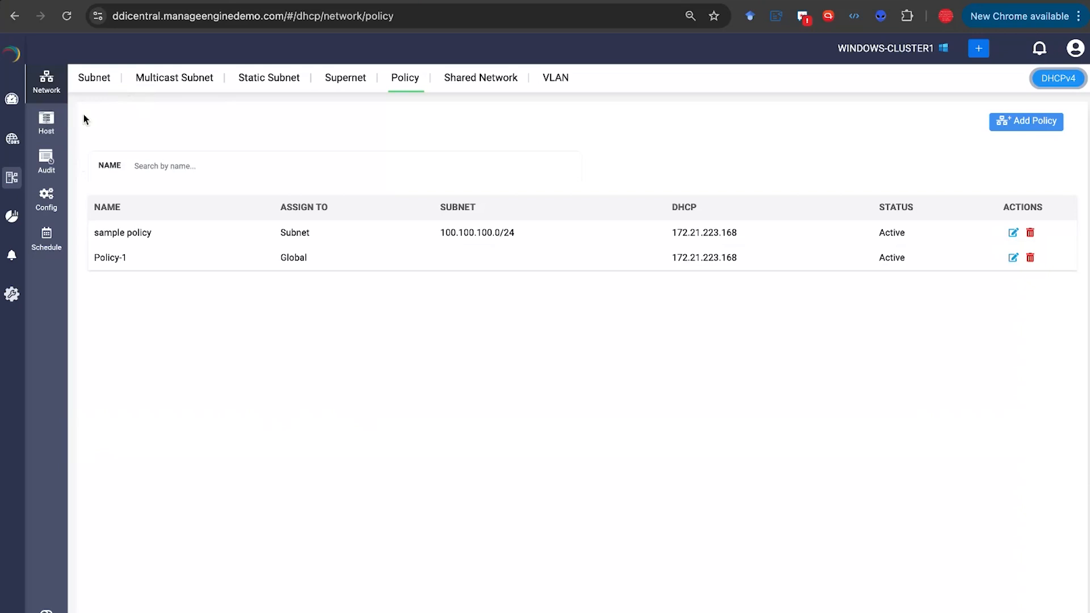
Step: Go to the DHCP hosts, view the edit form of Host 1 and the new host form, and cancel both
left_click(64, 123)
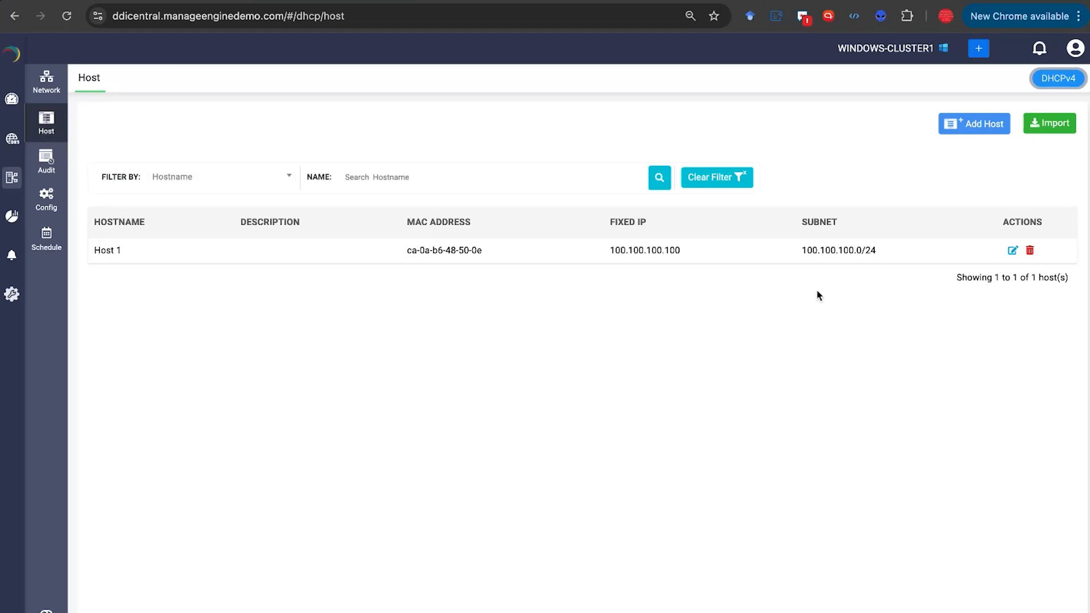
left_click(1013, 251)
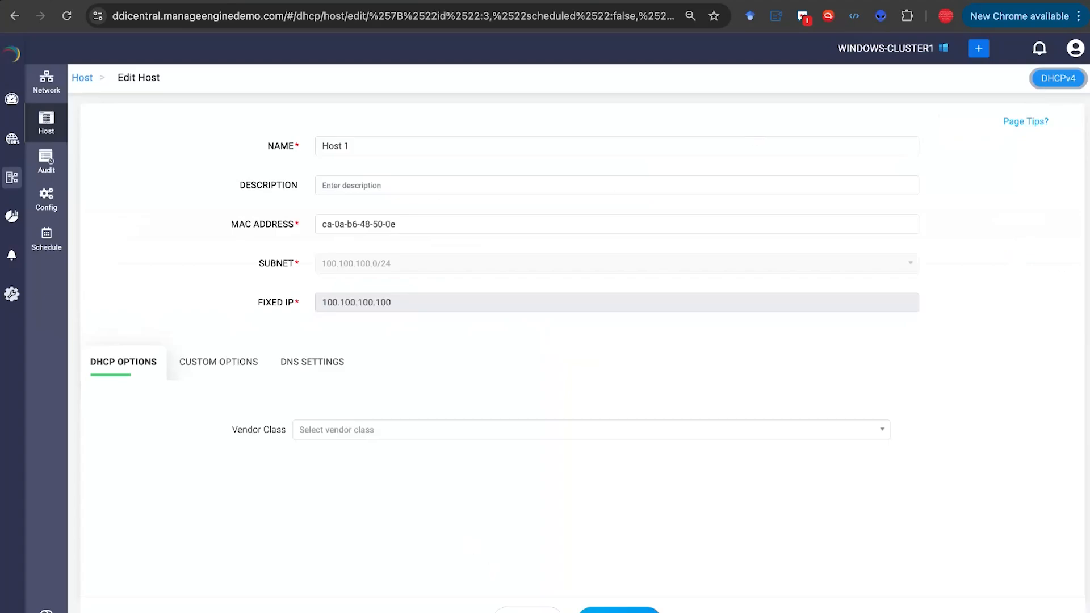
left_click(528, 611)
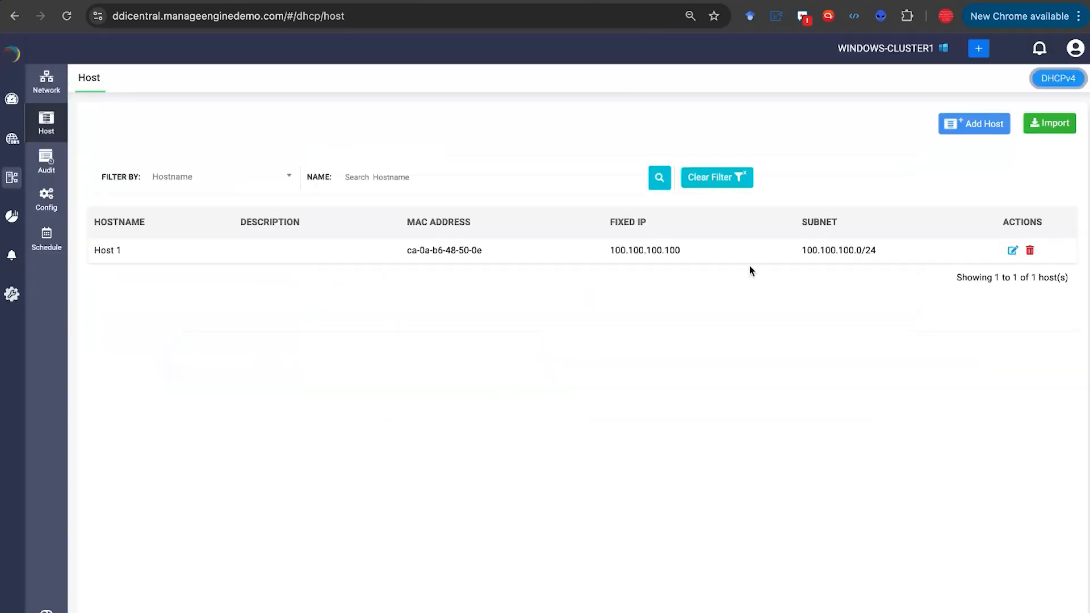
left_click(962, 119)
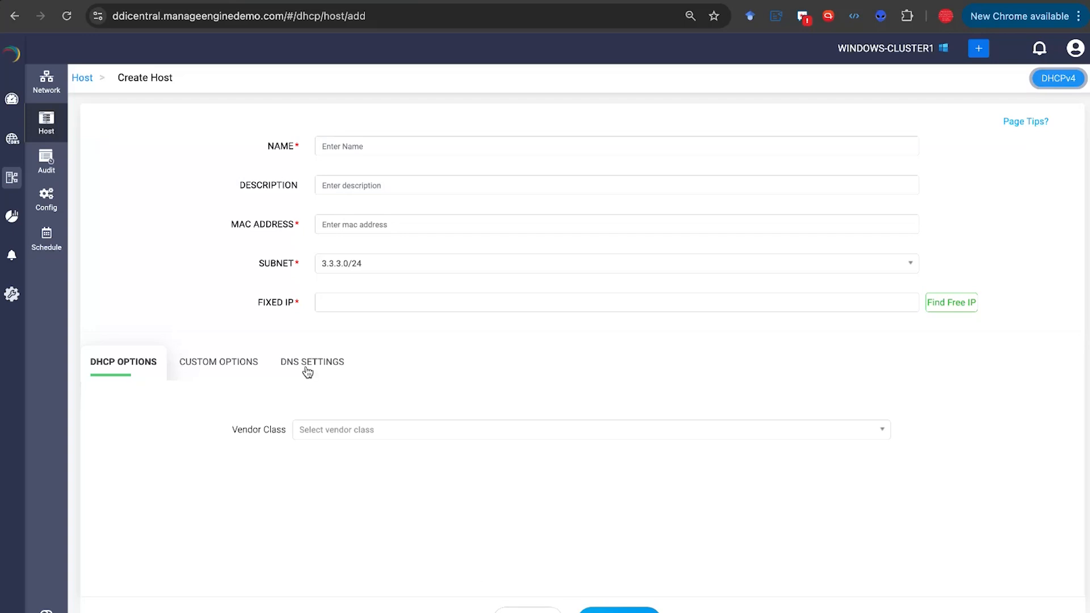
left_click(524, 610)
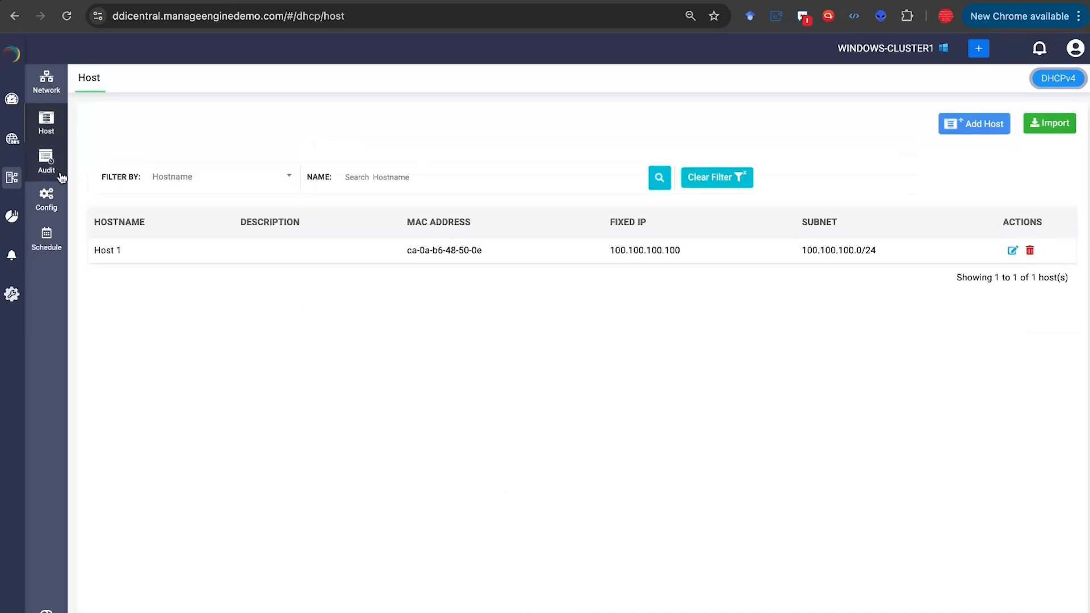
Step: Go to the DHCP audit and view the scopes available for filtering it
left_click(51, 167)
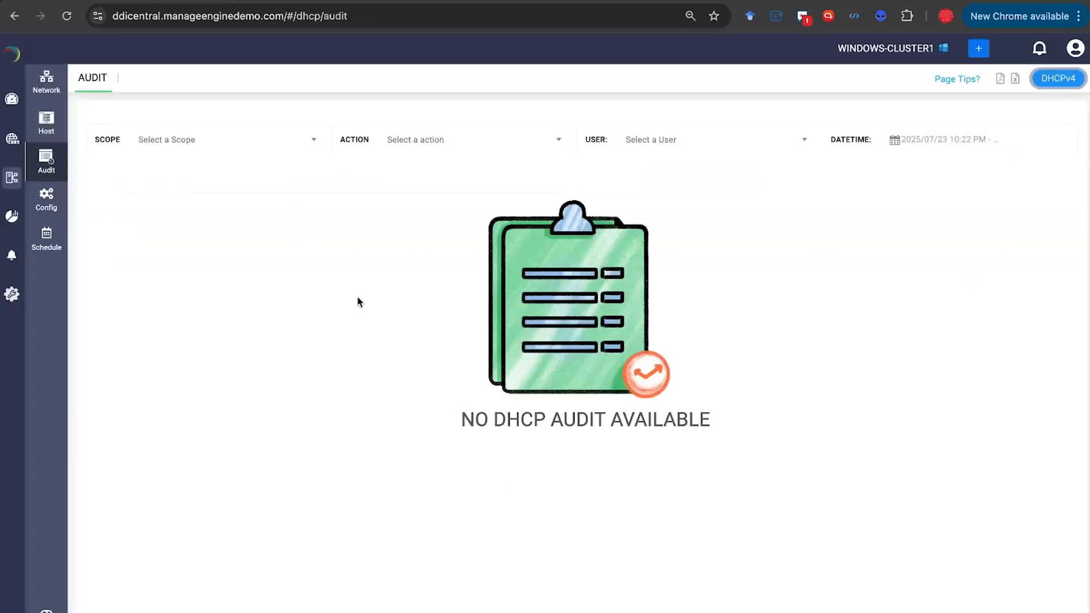
left_click(171, 144)
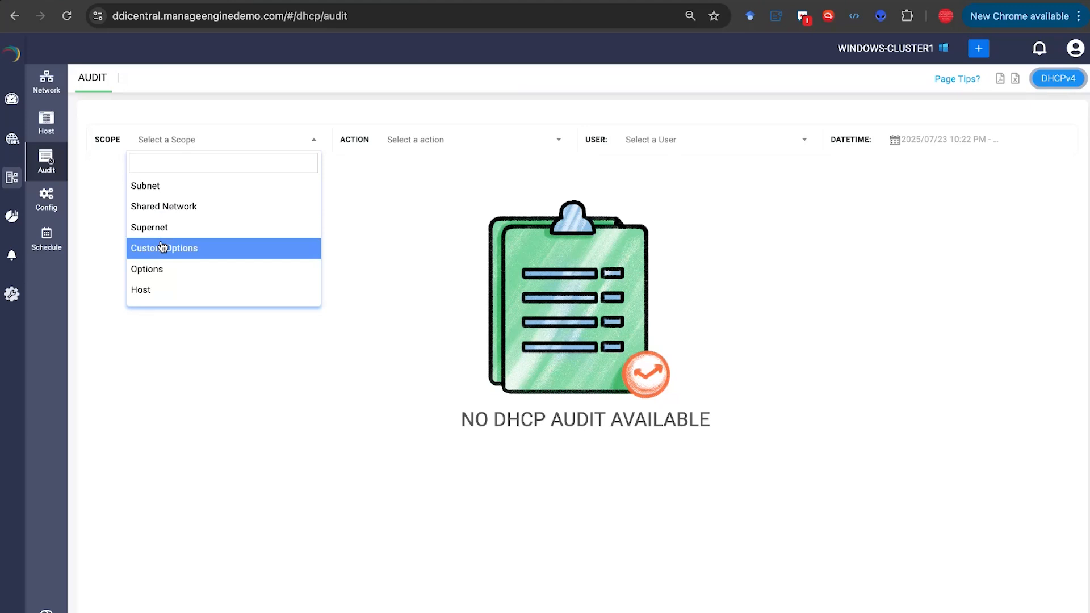
Step: Start a new DHCP failover configuration, compare the LoadBalance and HotStandby modes, view the server roles, and cancel the form
left_click(47, 202)
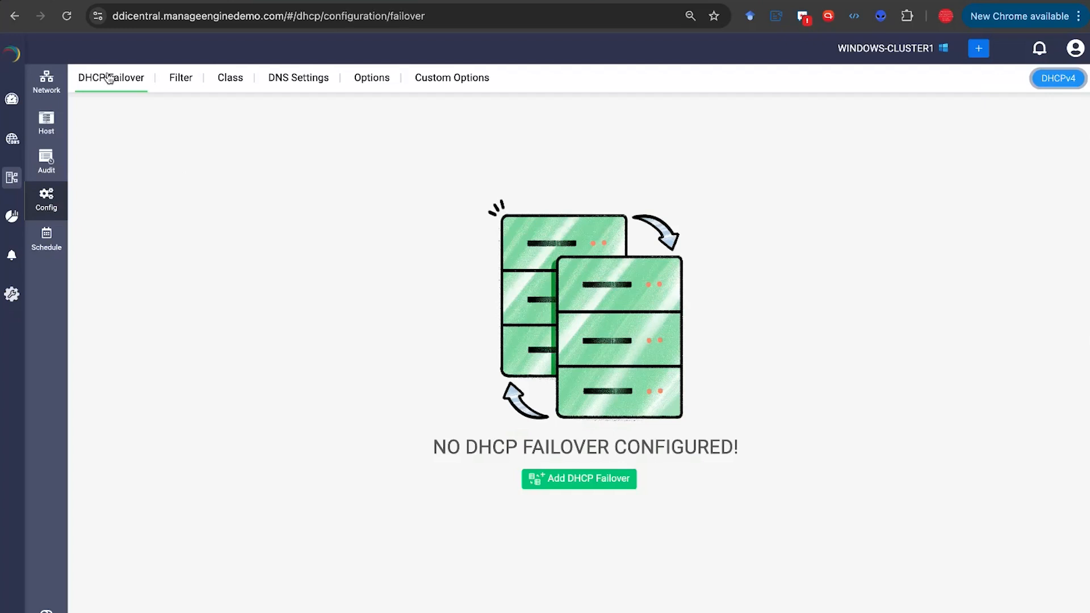
left_click(553, 480)
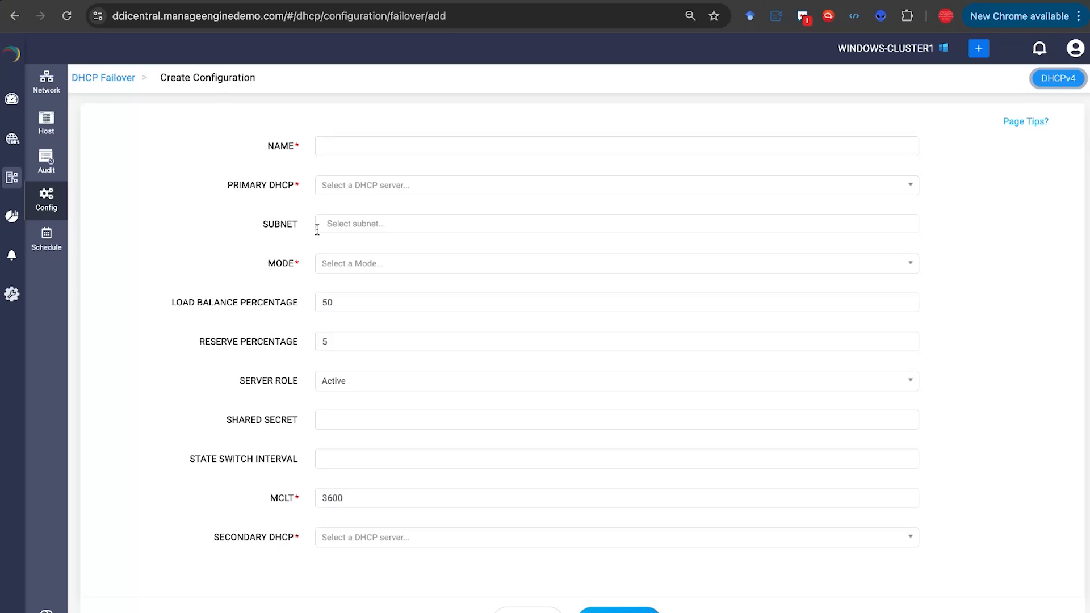
left_click(340, 236)
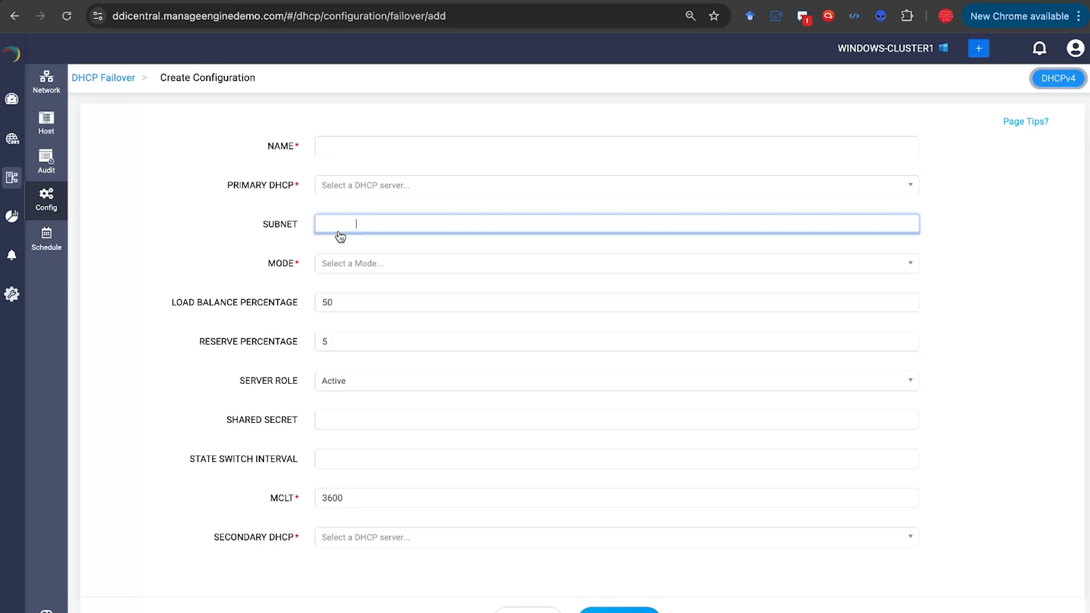
left_click(351, 270)
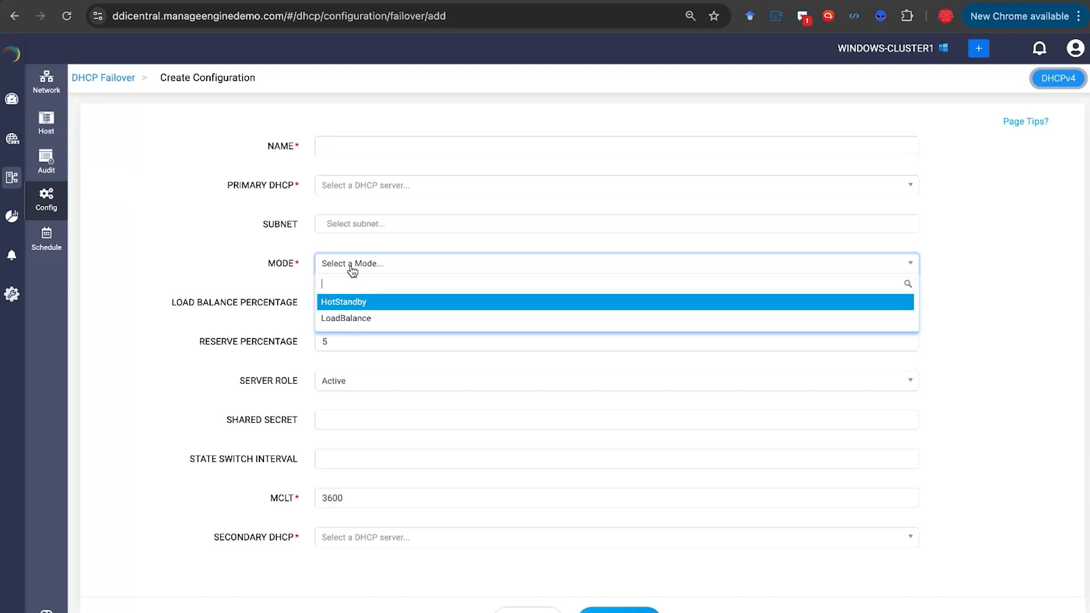
left_click(346, 319)
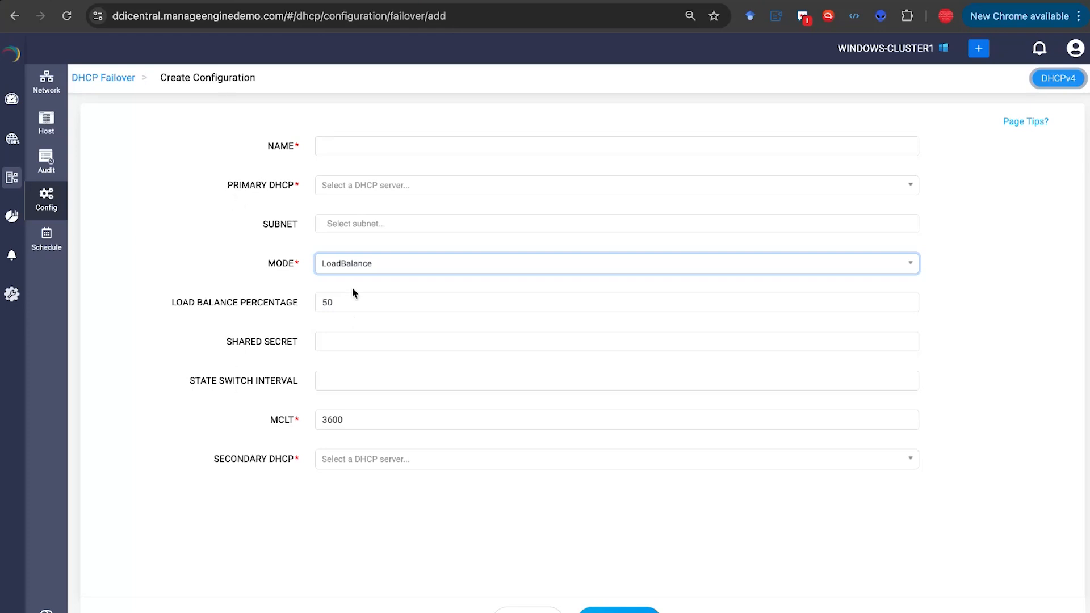
left_click(343, 265)
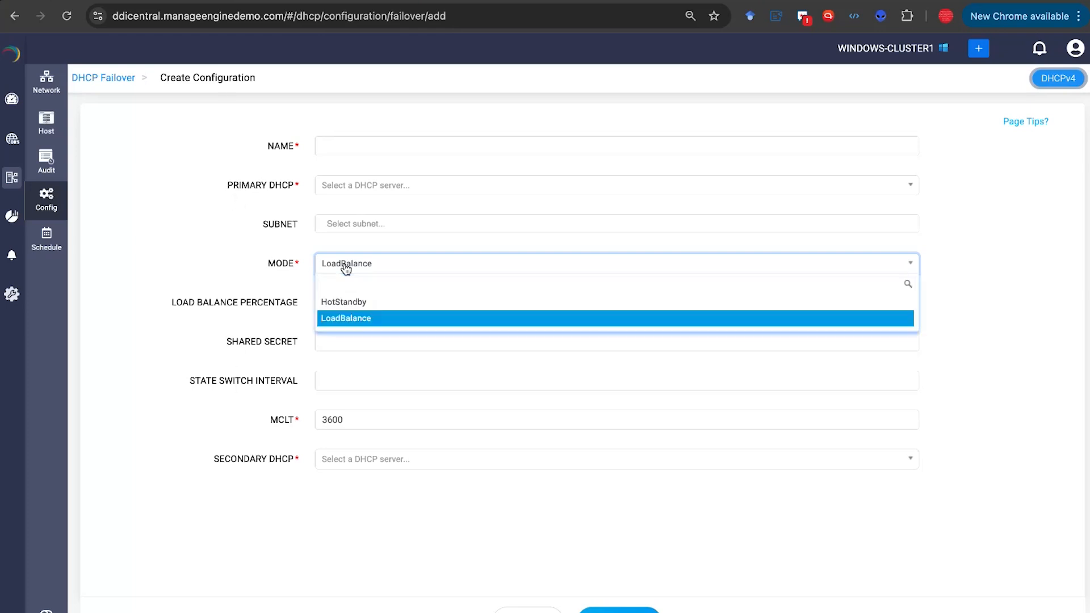
left_click(349, 306)
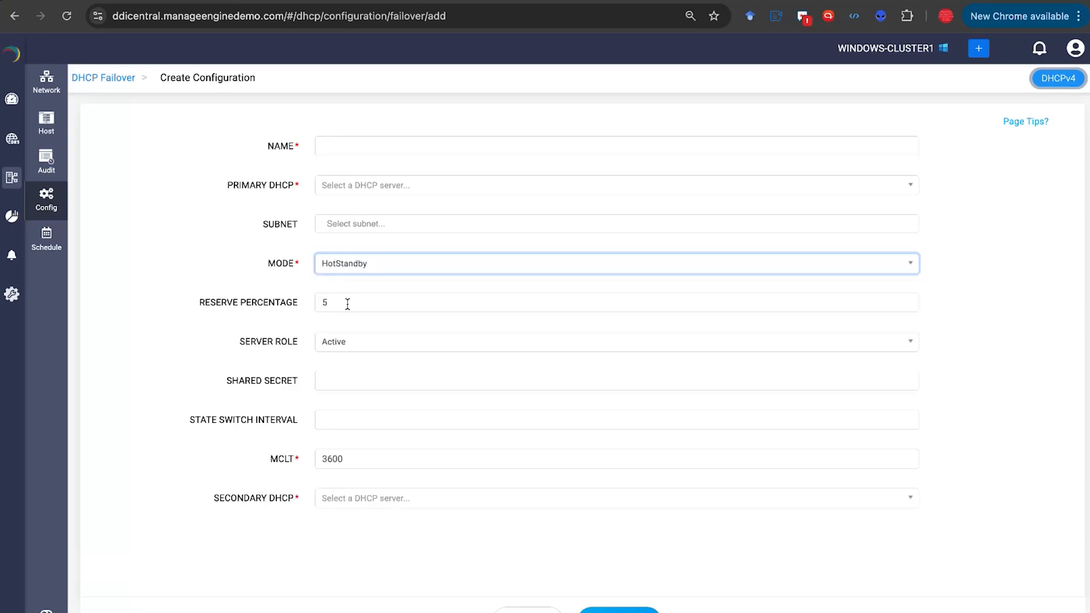
left_click(327, 346)
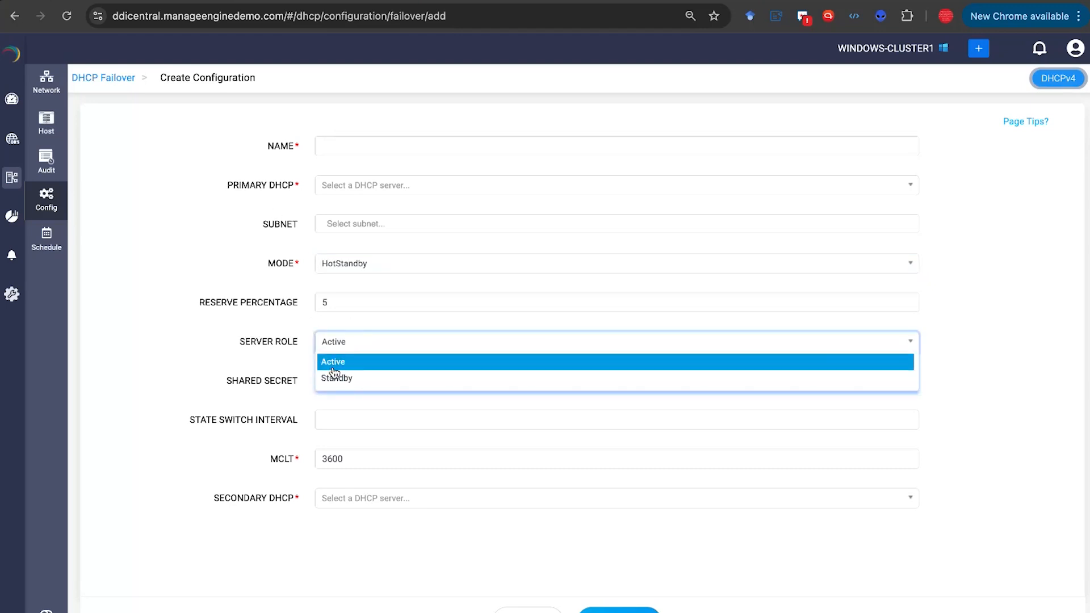
left_click(289, 357)
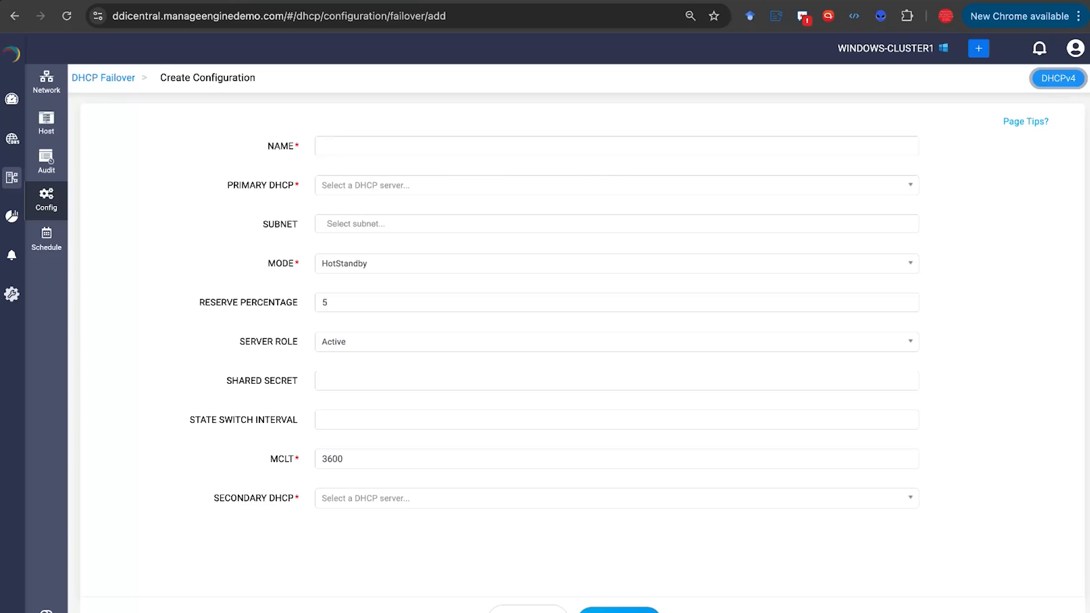
left_click(527, 611)
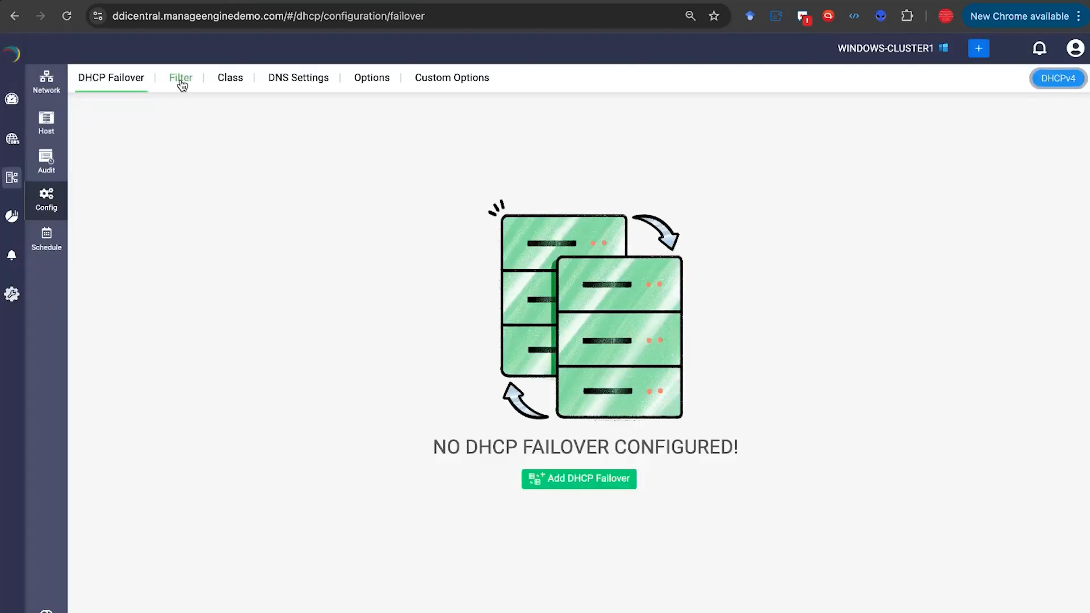
Step: Go to the DHCP MAC address filter configuration and select server 172.21.223.168
left_click(181, 80)
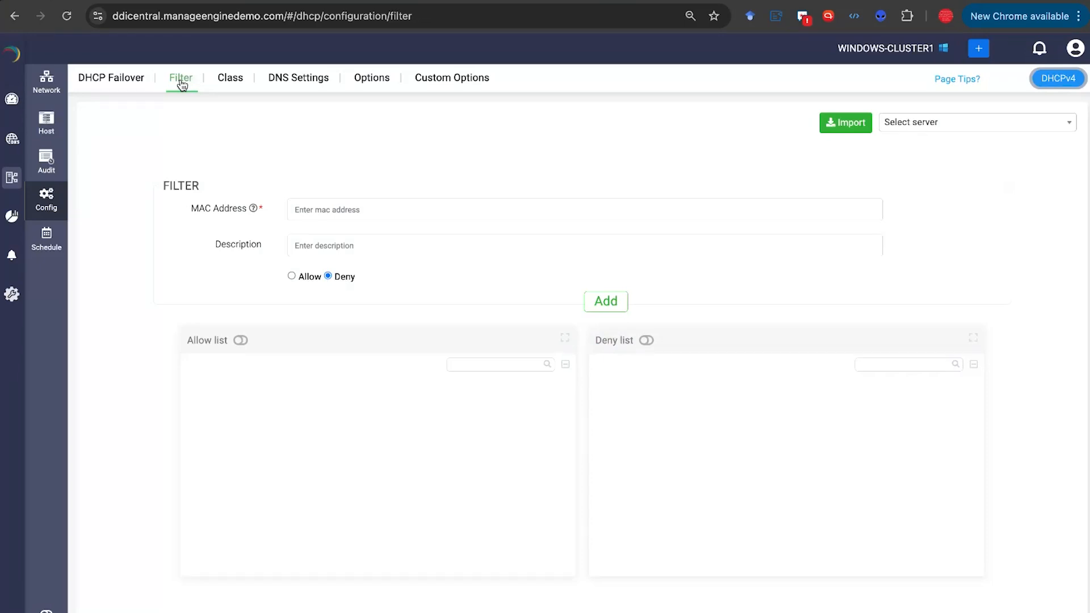
left_click(895, 129)
left_click(902, 200)
Step: Switch to the slide show, view the DHCP MAC Filtering slide's allow and deny lists, and return to DDI Central
key("ctrl+Left")
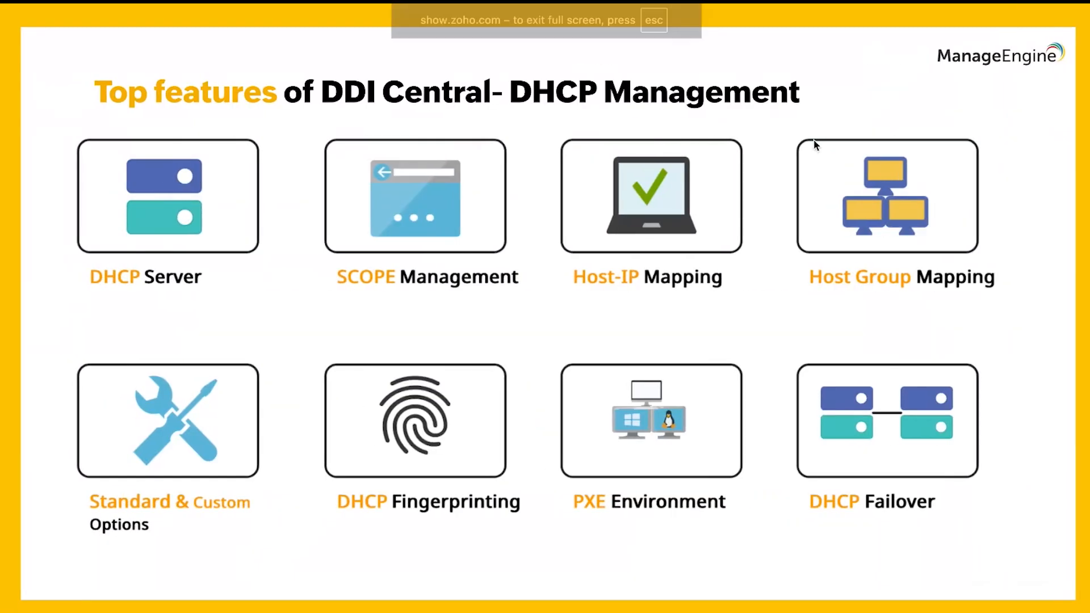
key("Right")
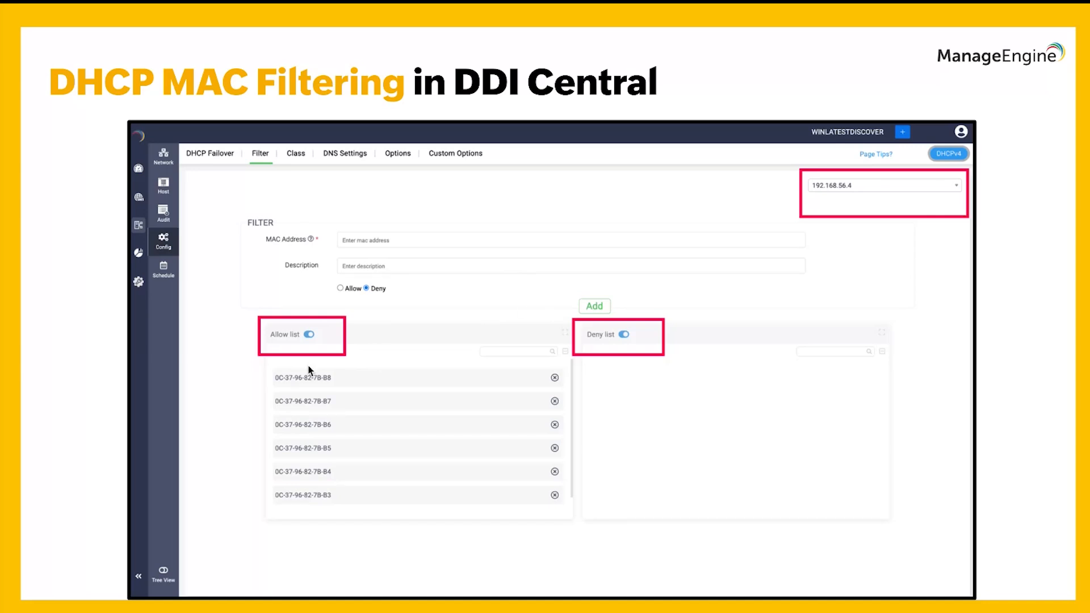
left_click(620, 333)
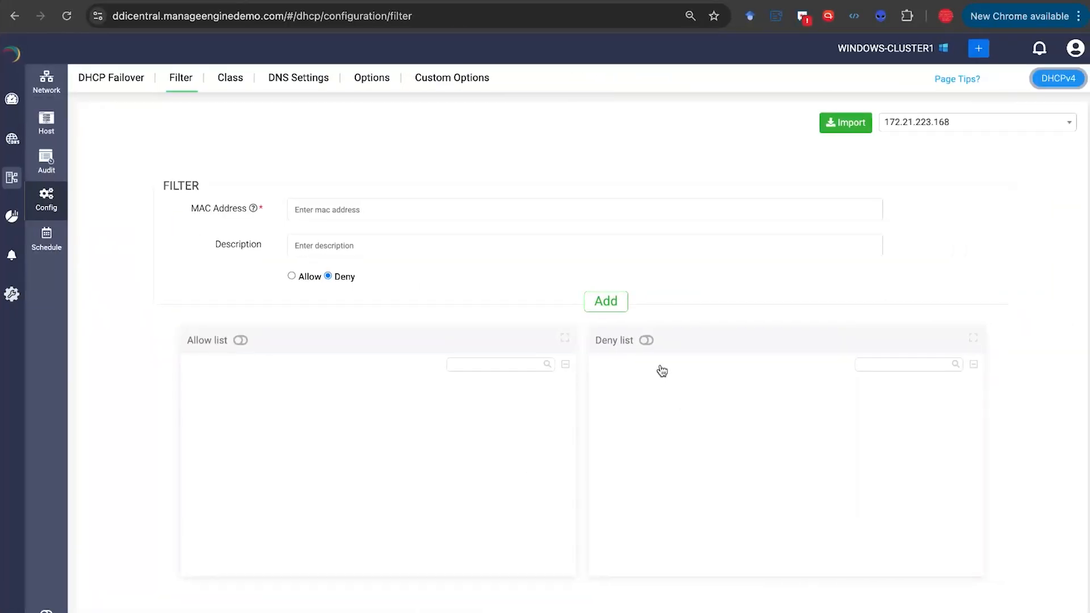
Step: View the server choices for the MAC filter and pick 172.21.223.168 again
left_click(907, 128)
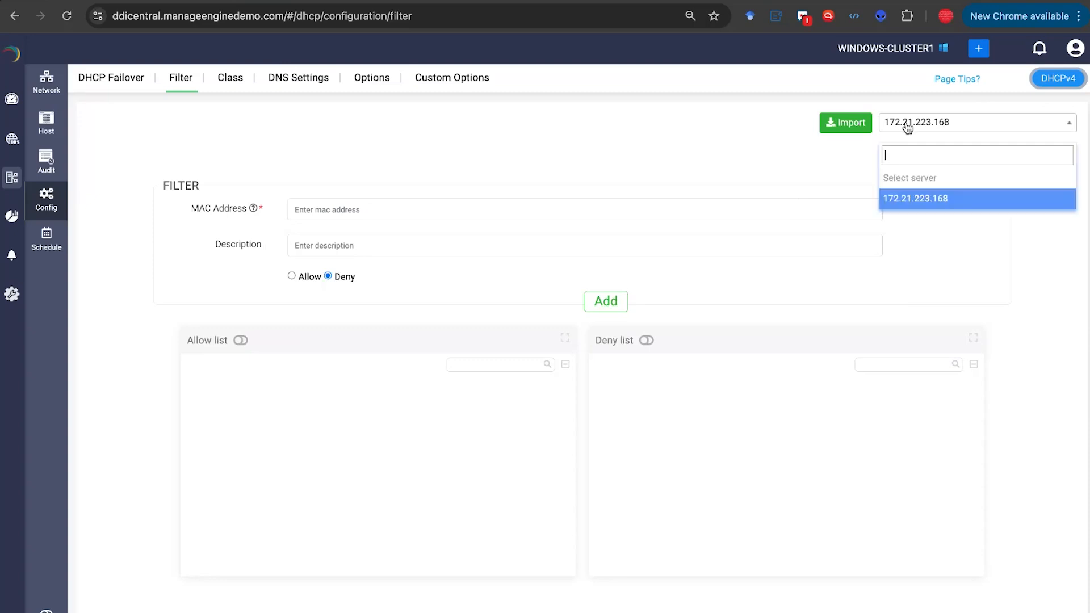
left_click(900, 203)
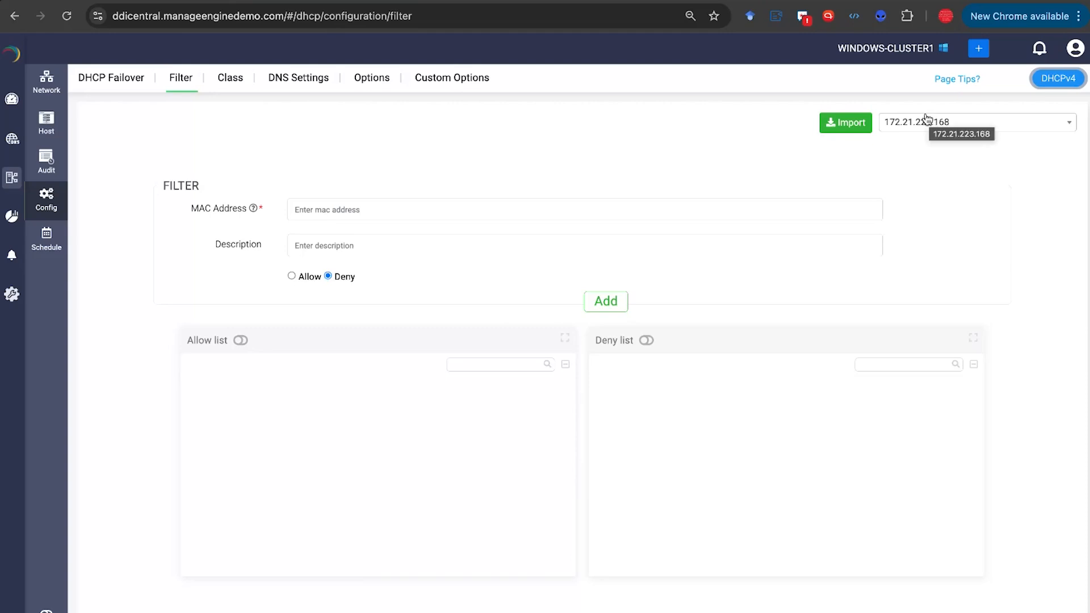
Step: Go to the DHCP class configuration, compare the Vendor and User types in a new class form, and cancel it
left_click(230, 81)
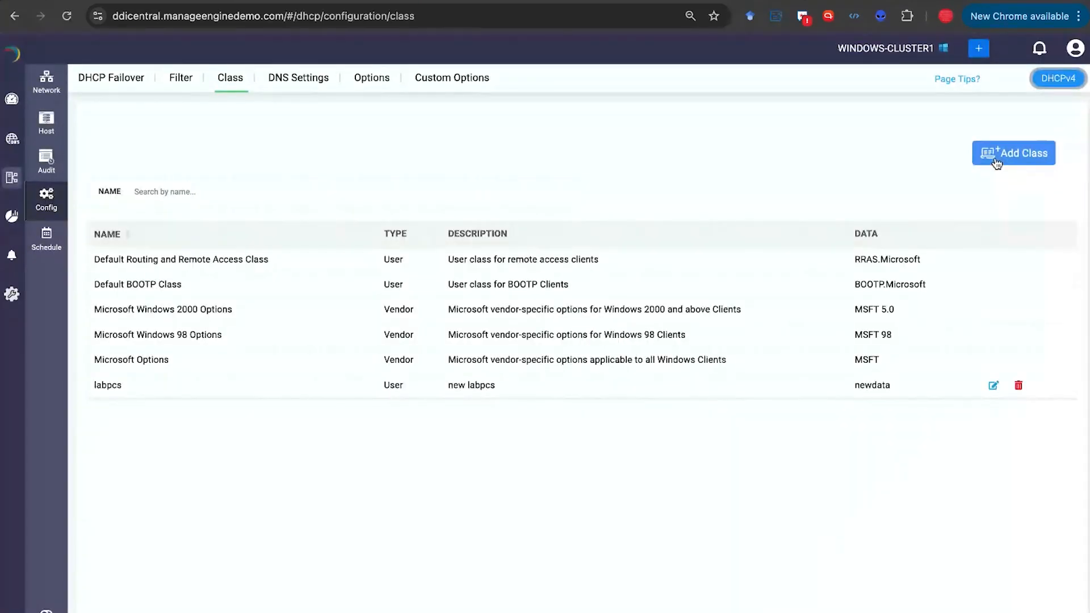
left_click(996, 162)
left_click(439, 251)
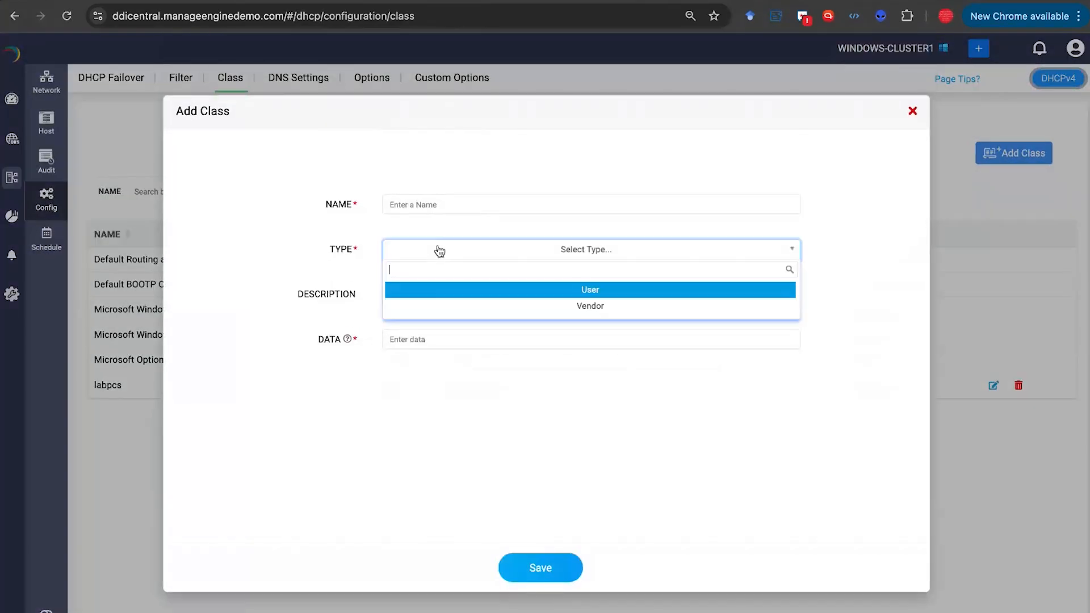
left_click(521, 305)
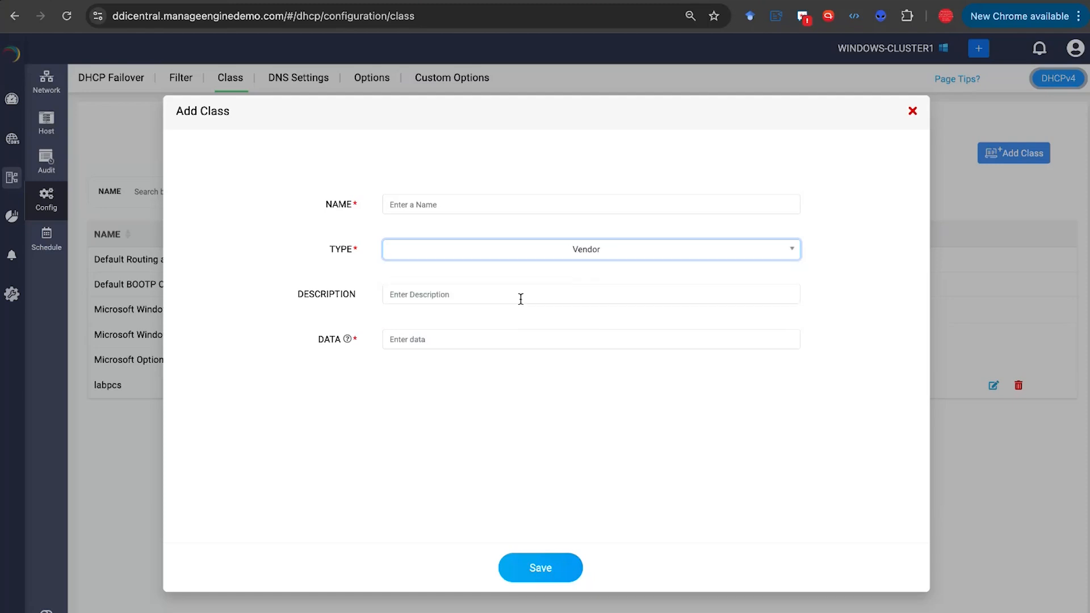
left_click(478, 335)
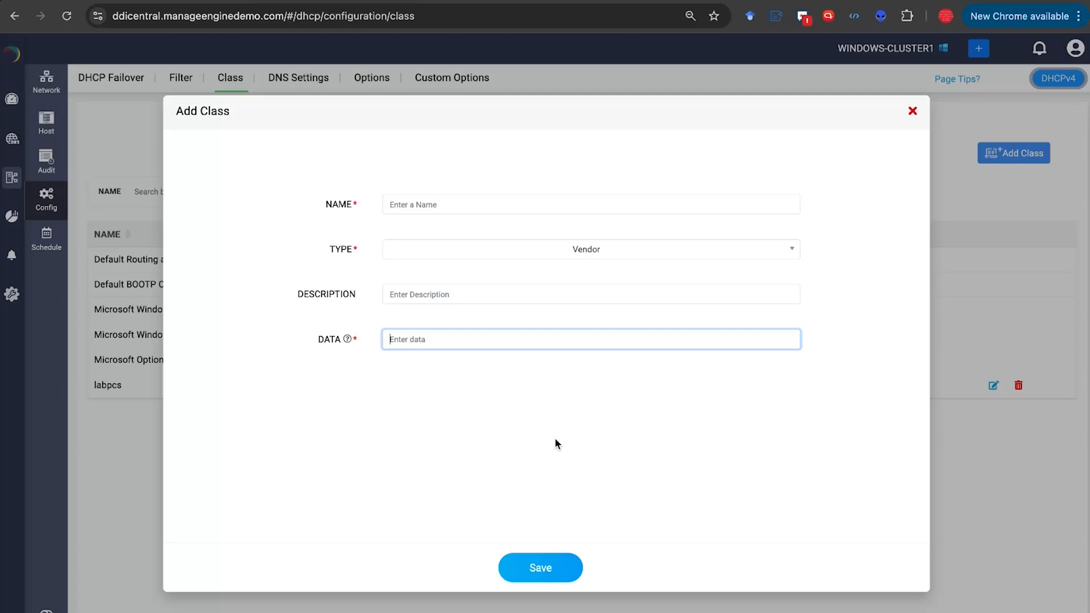
left_click(659, 244)
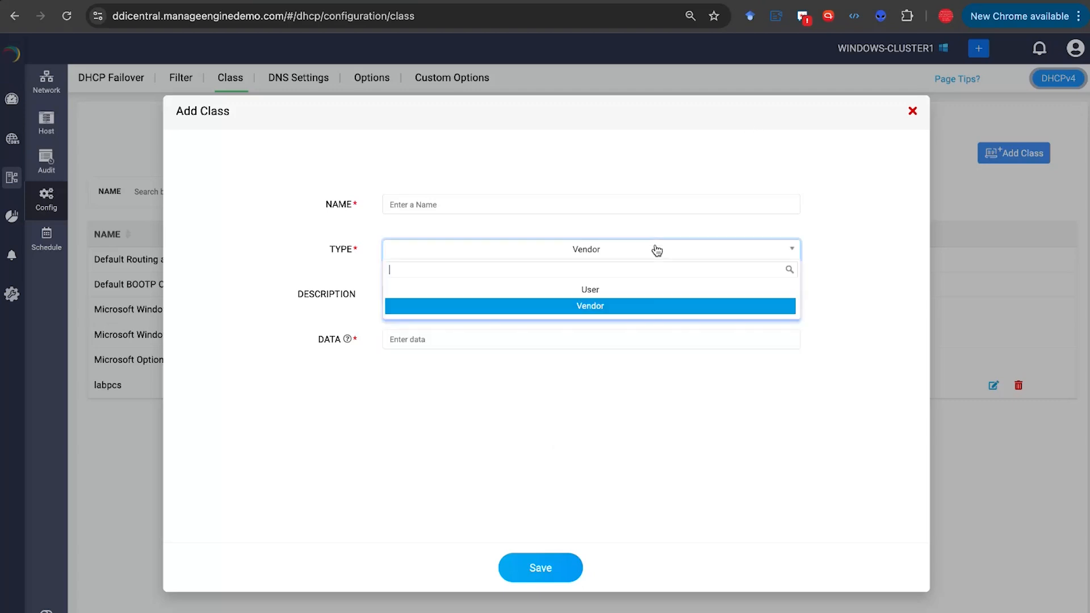
left_click(622, 291)
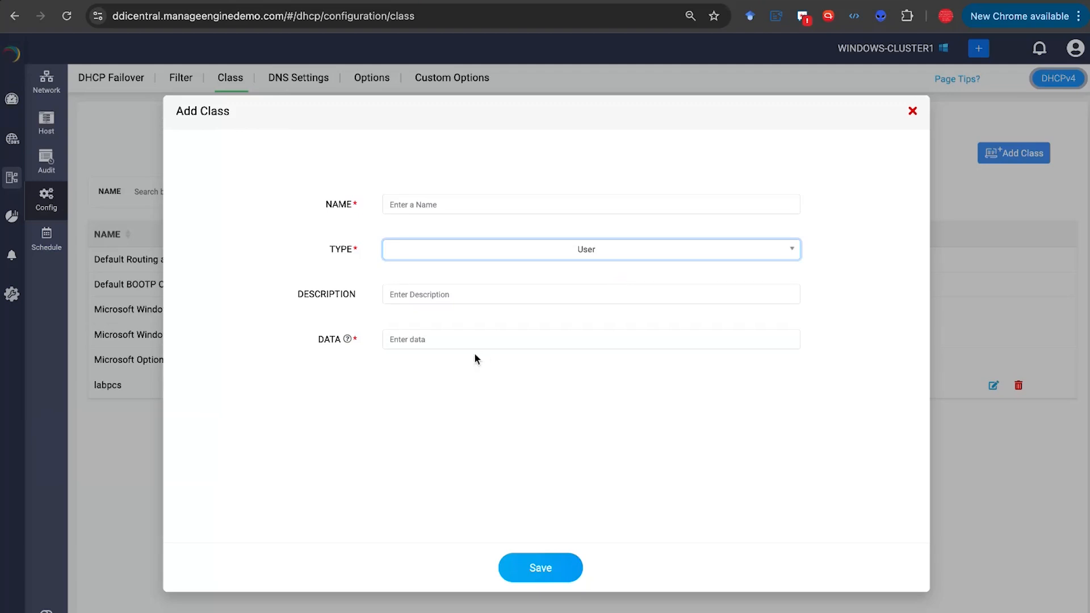
left_click(912, 112)
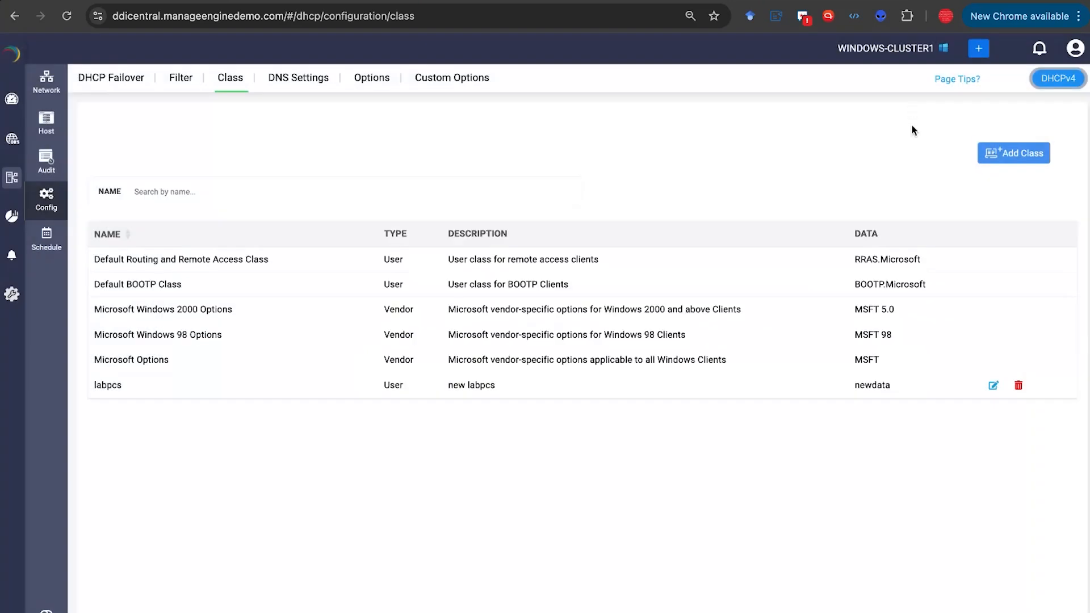
Step: View the DHCP DNS settings, including the dynamic update options in the edit form, and close it without saving
left_click(320, 81)
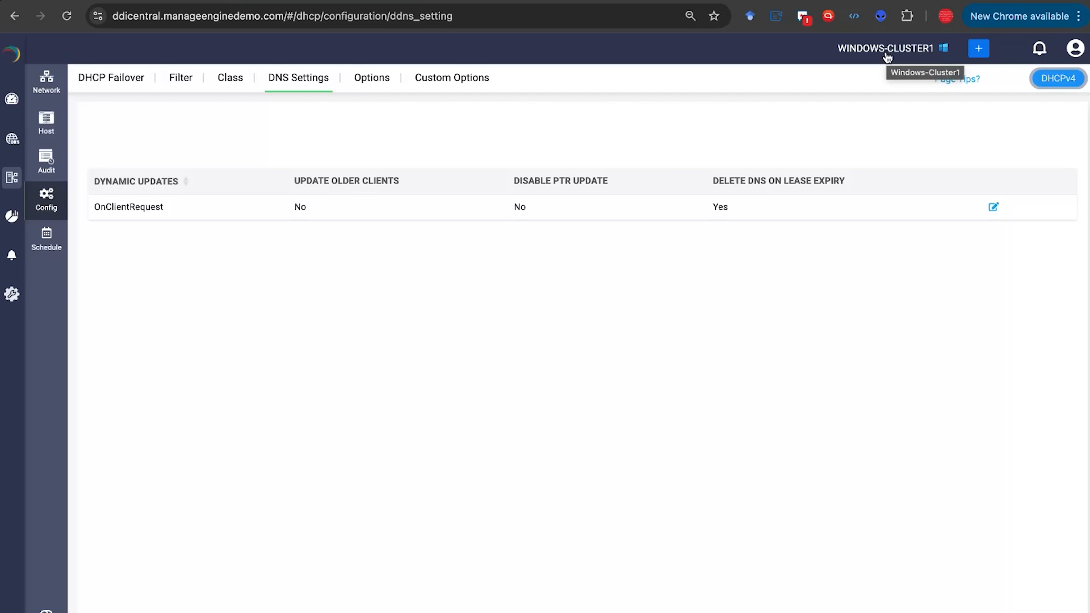
left_click(993, 208)
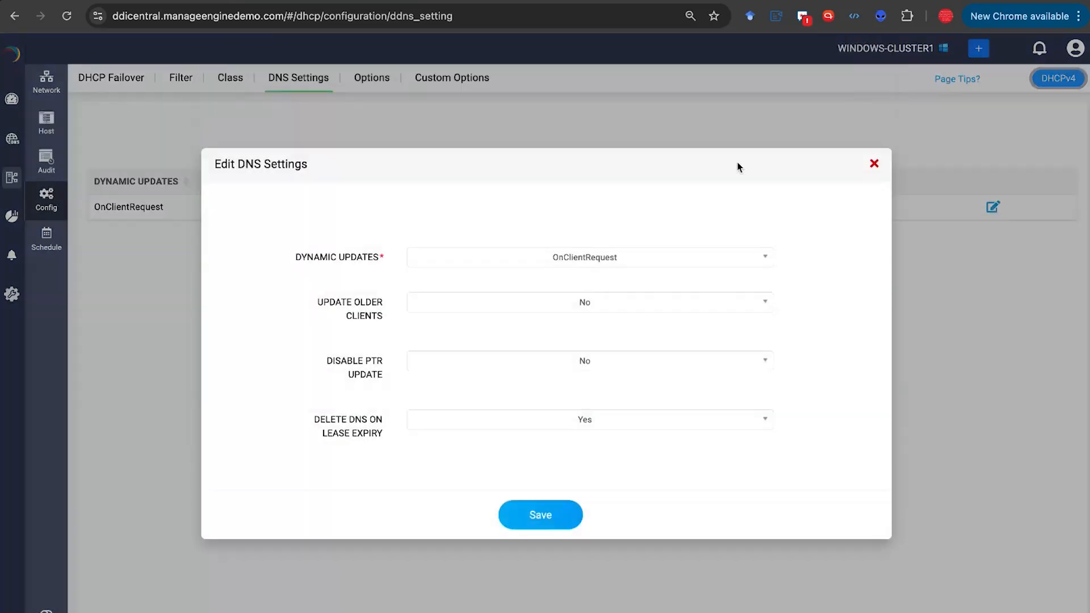
left_click(873, 165)
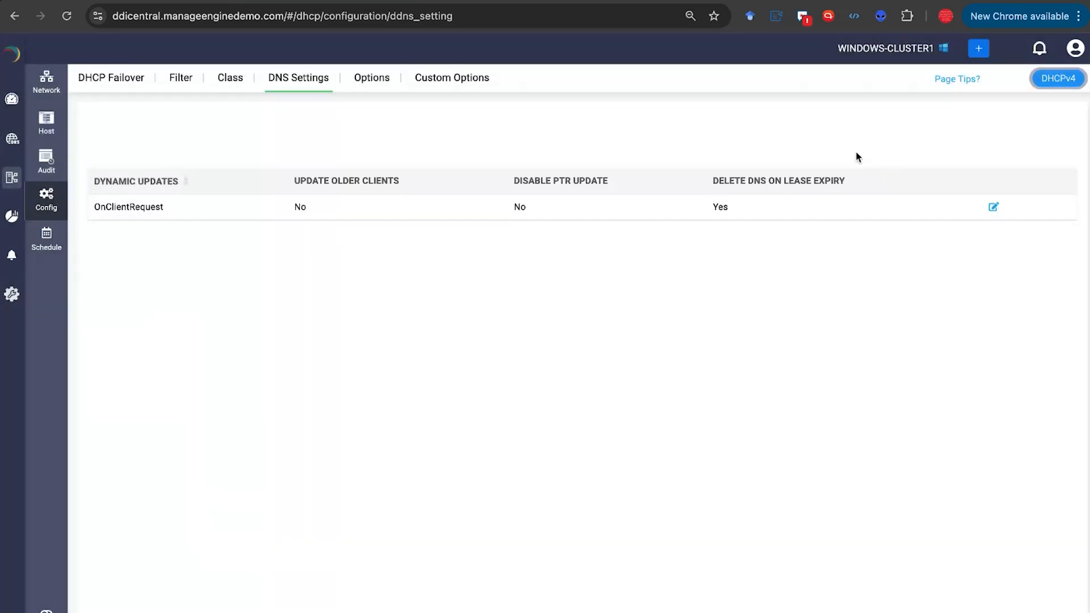
Step: Review the DHCP options and custom options, examine the data types in a new custom option definition, and cancel it
left_click(373, 81)
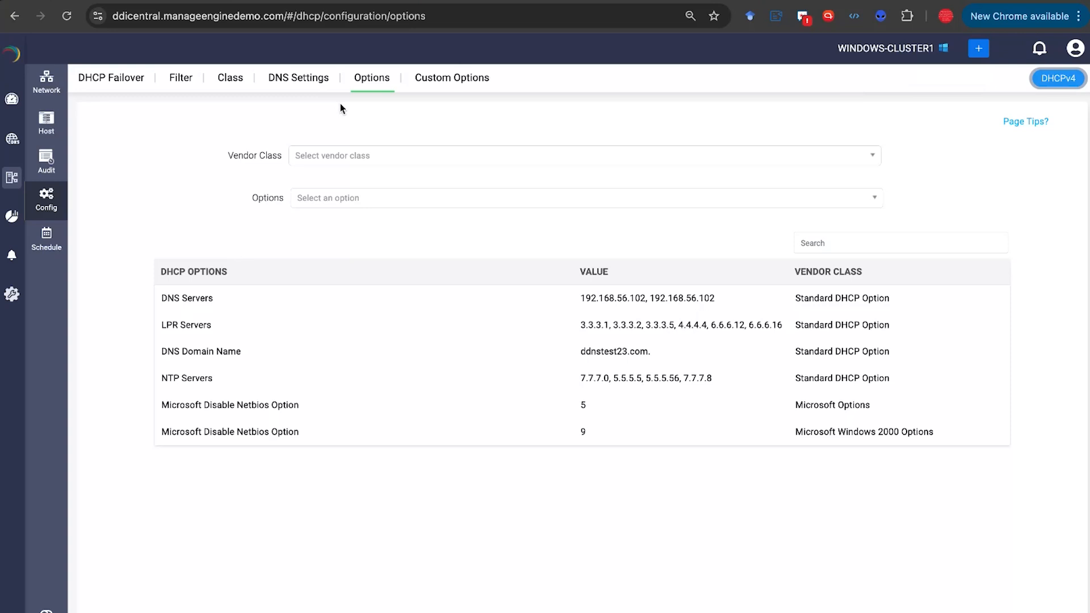
left_click(435, 80)
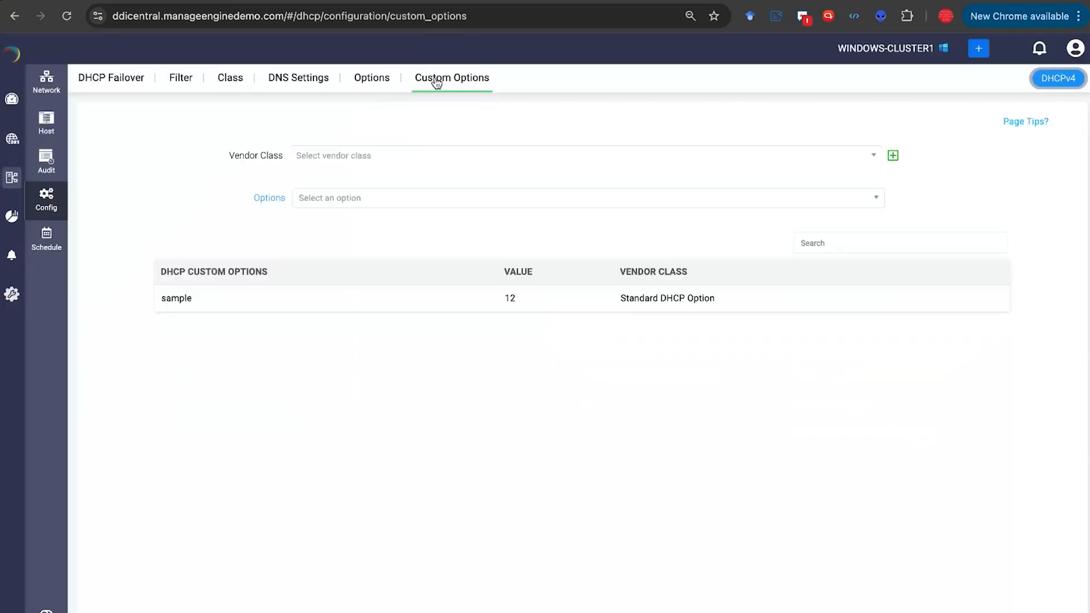
left_click(892, 156)
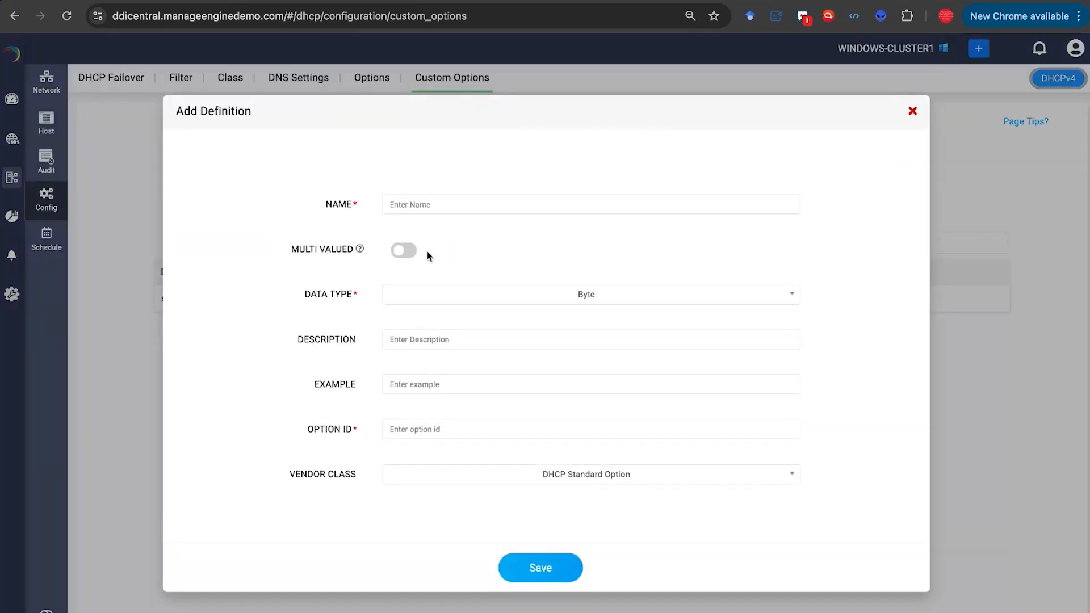
left_click(430, 299)
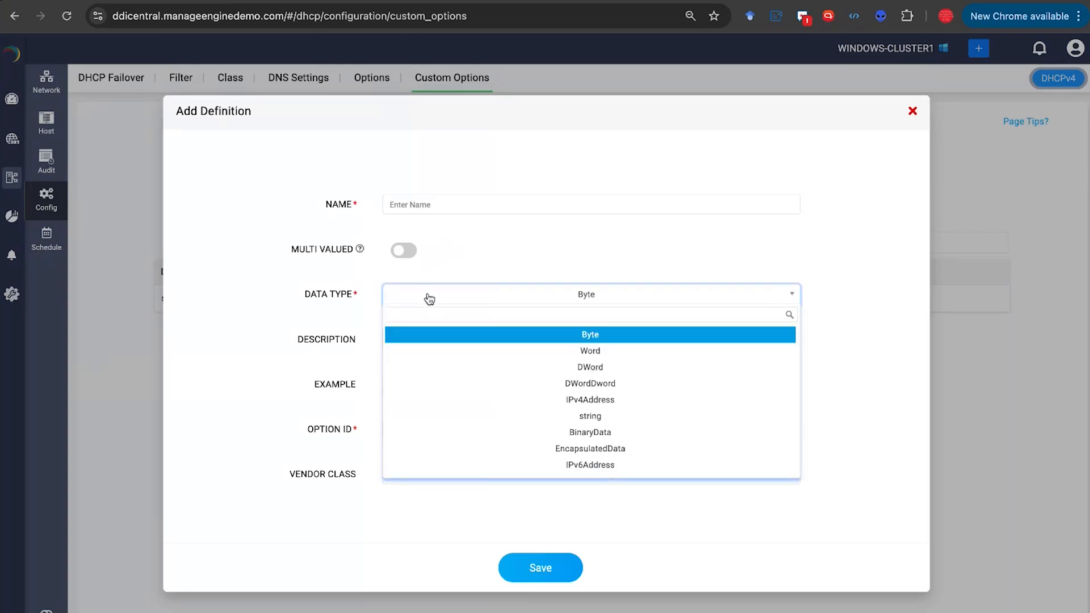
left_click(312, 299)
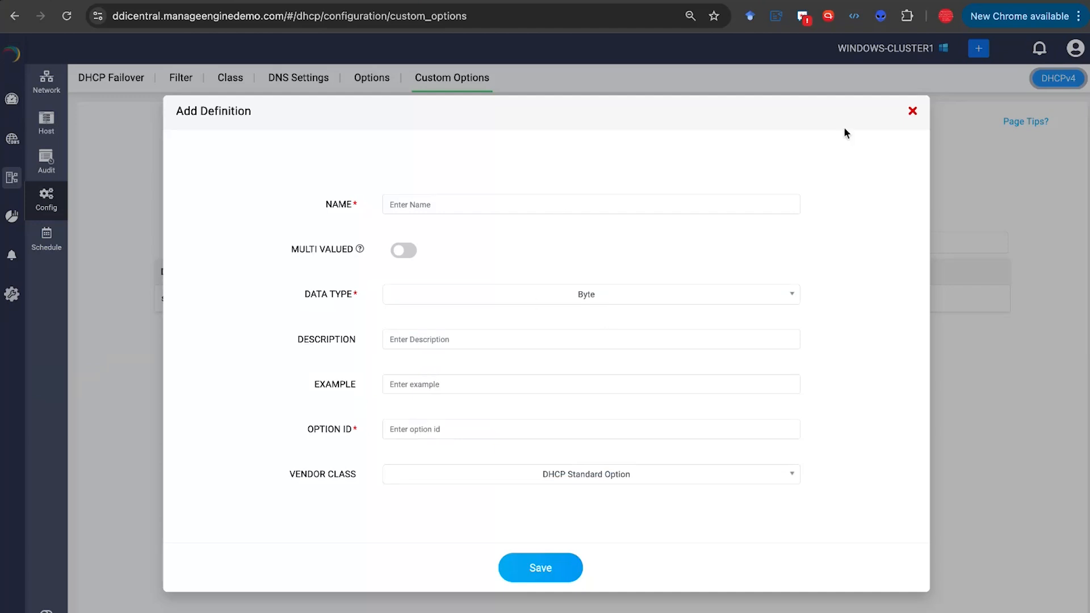
left_click(912, 112)
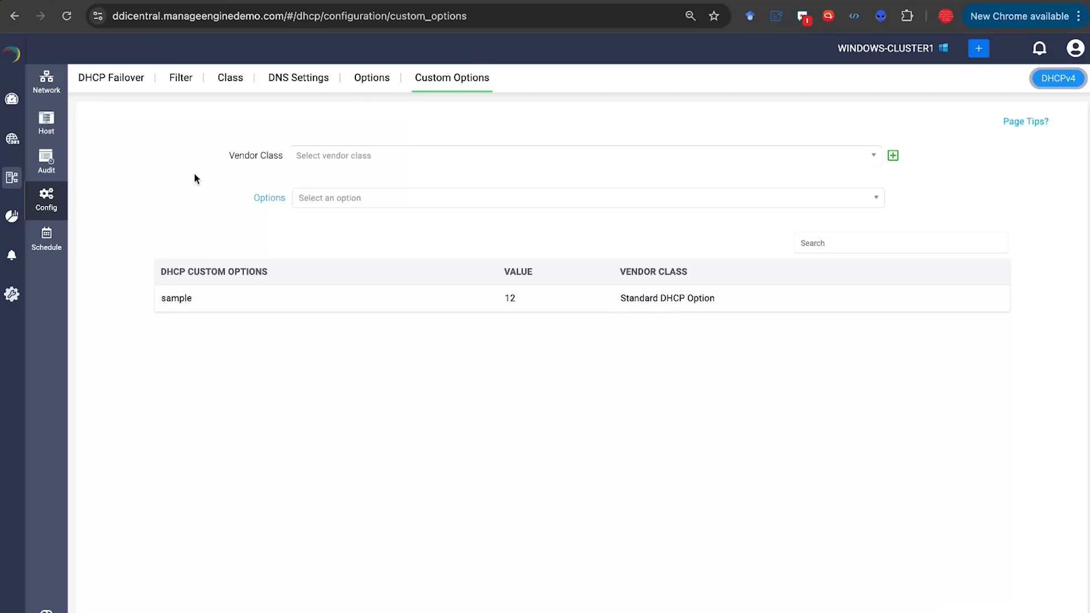
Step: Fill in a daily Subnet's Leases Report schedule for 6.6.6.0/24 with report backup enabled and 5 versions, and cancel the form
left_click(57, 253)
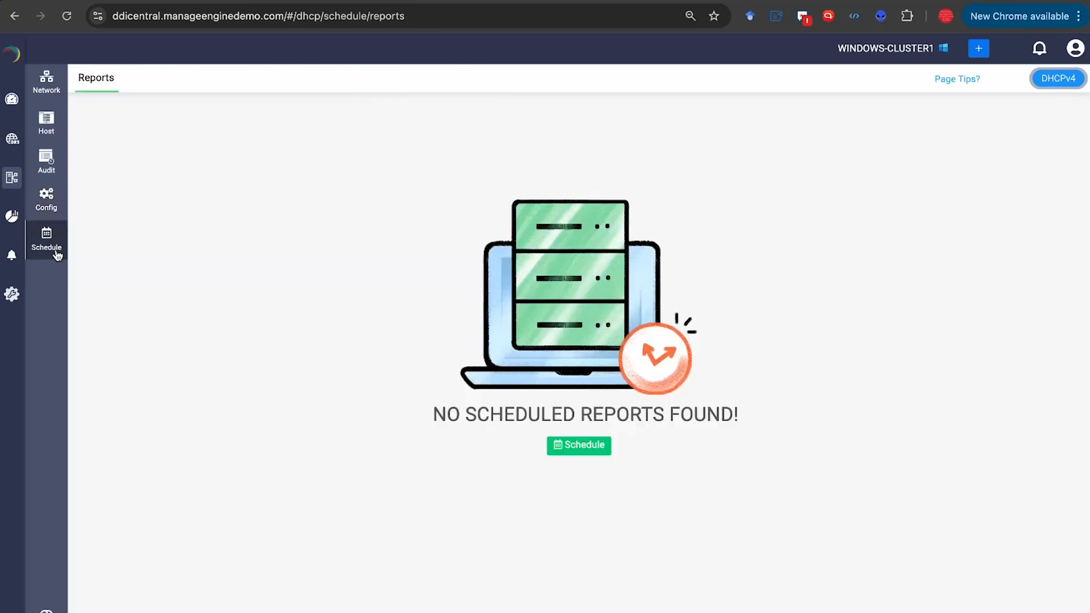
left_click(556, 448)
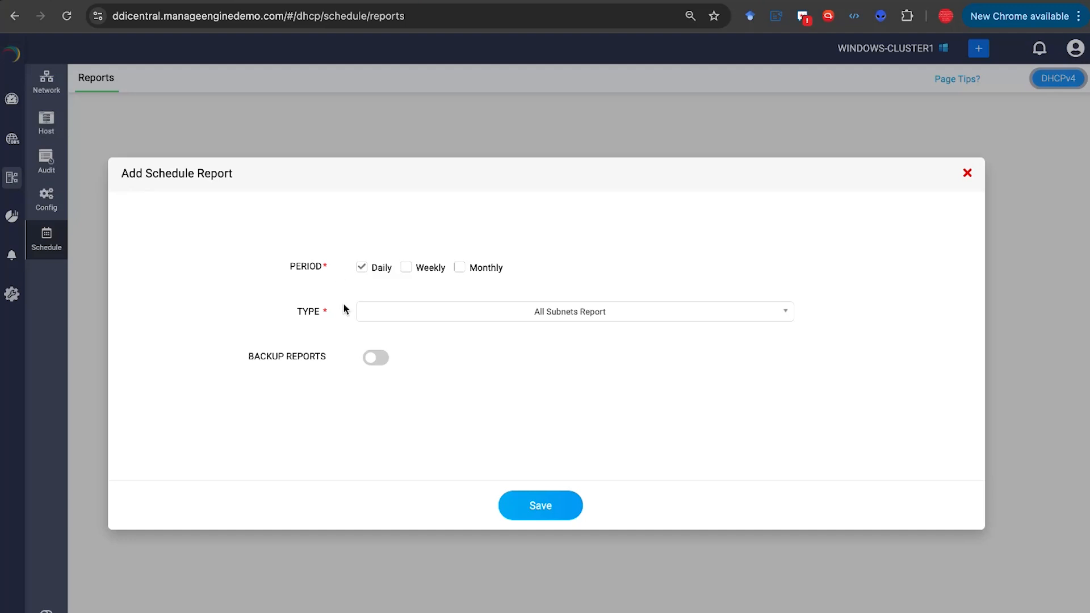
left_click(422, 321)
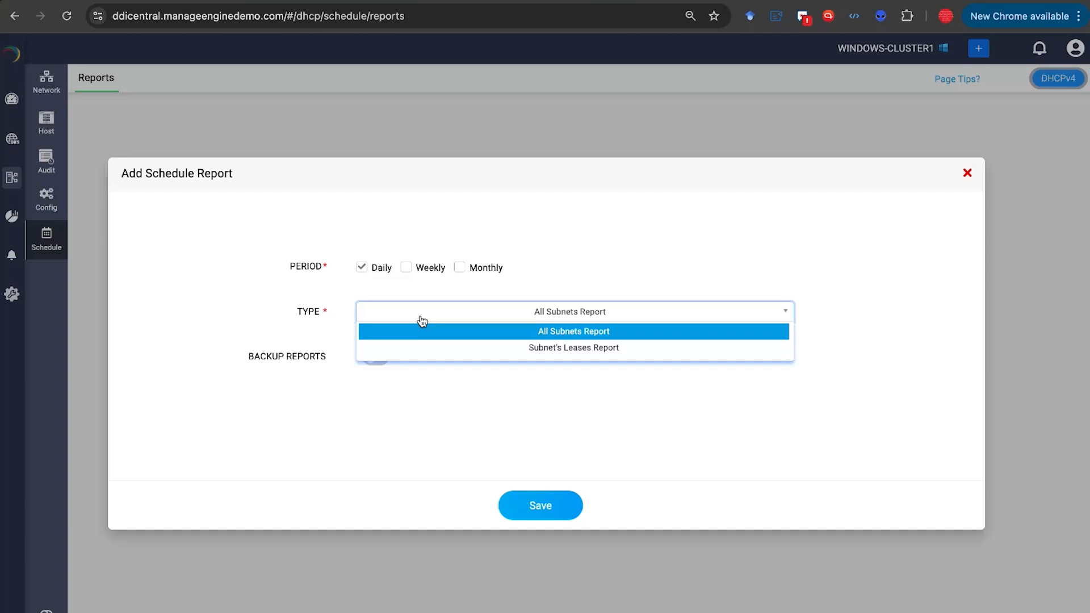
left_click(454, 348)
left_click(454, 354)
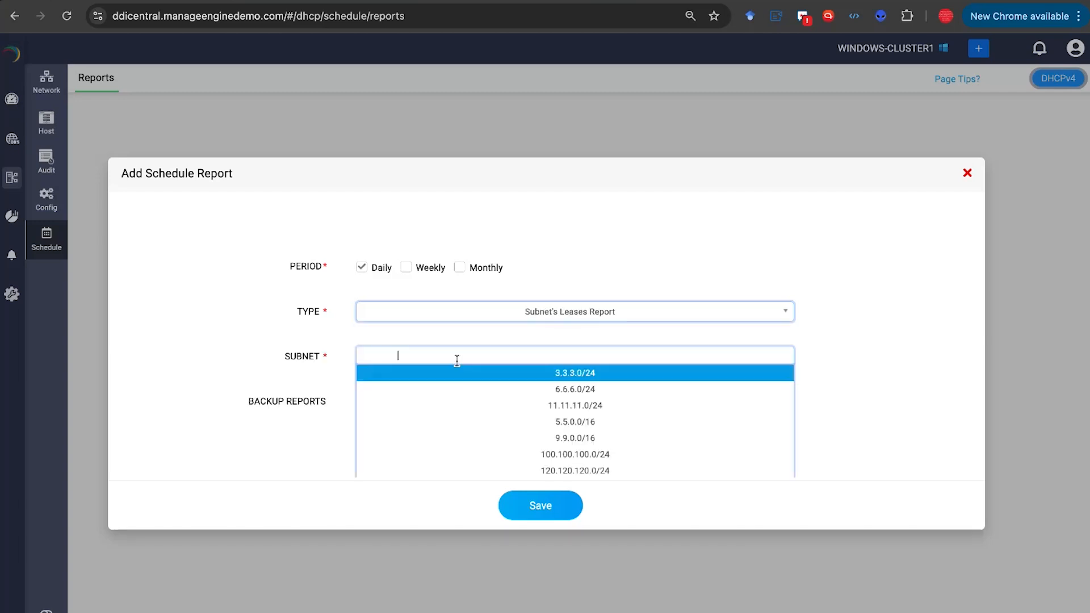
left_click(504, 399)
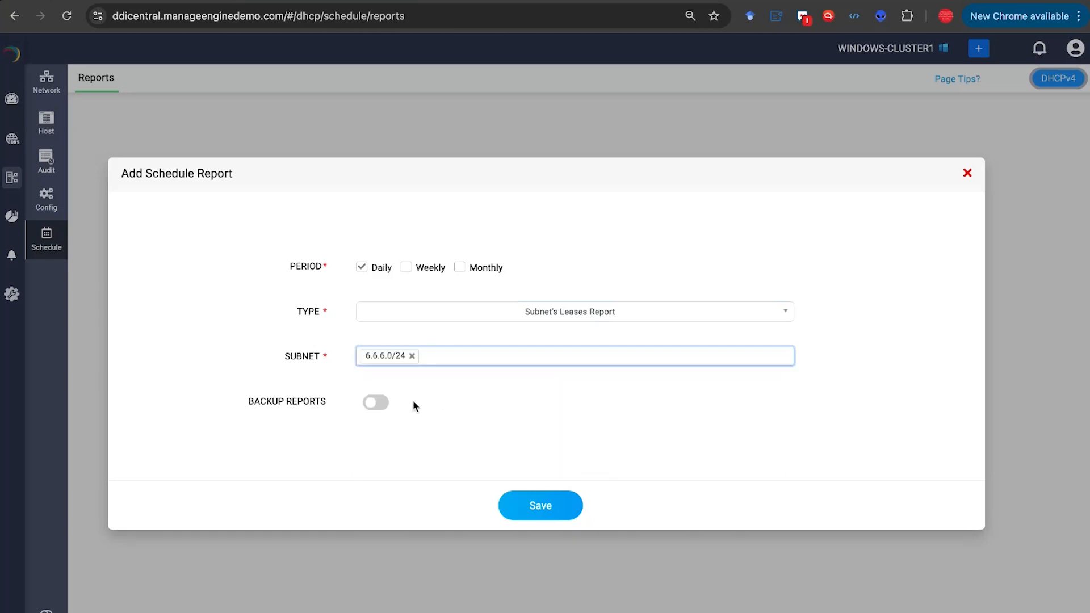
left_click(376, 403)
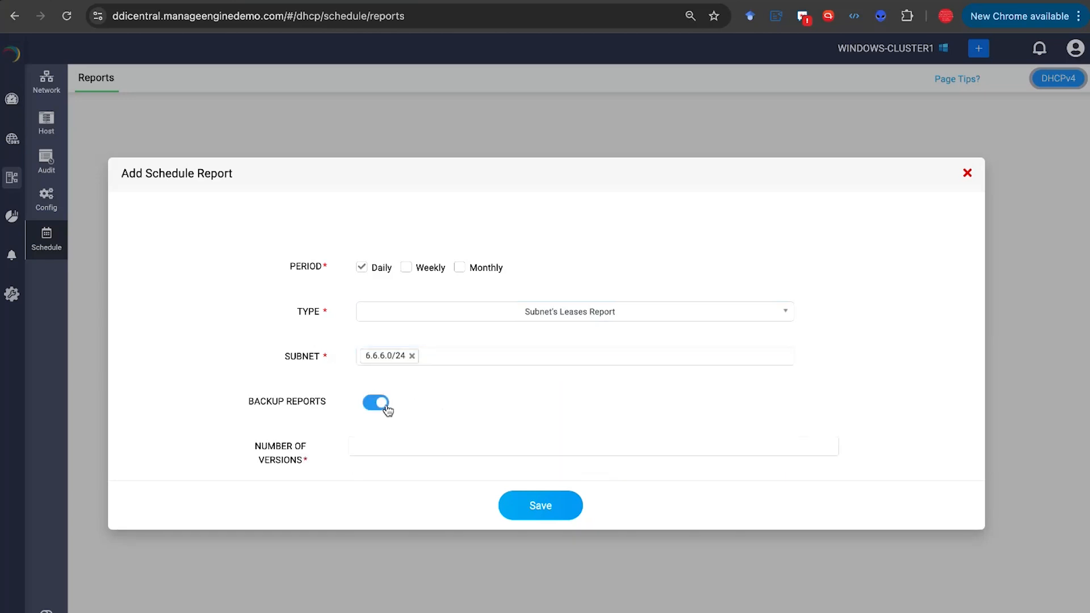
left_click(358, 444)
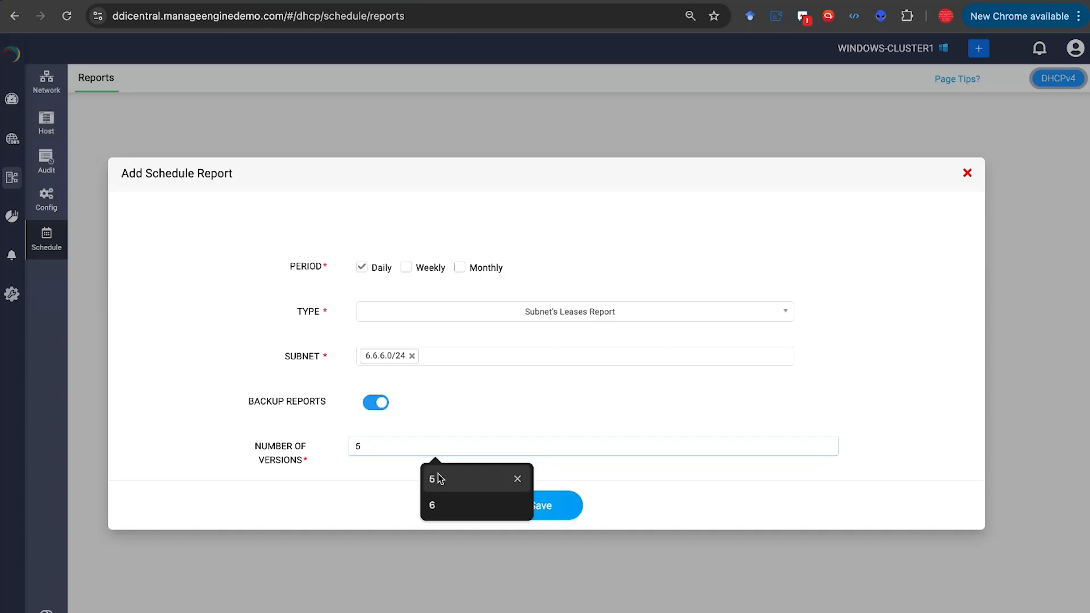
left_click(475, 489)
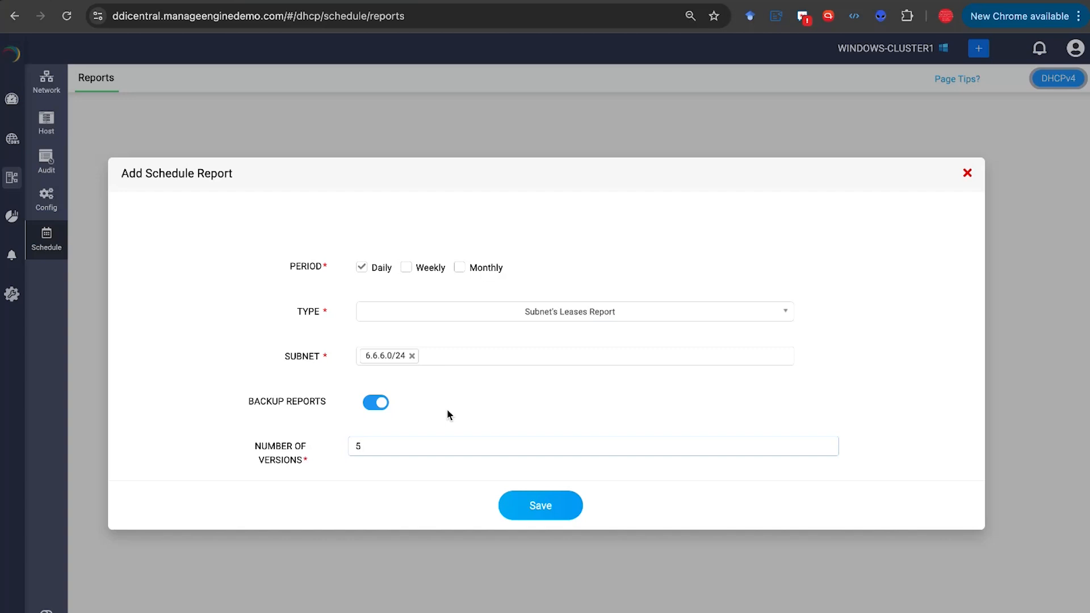
scroll(448, 415, "down", 1)
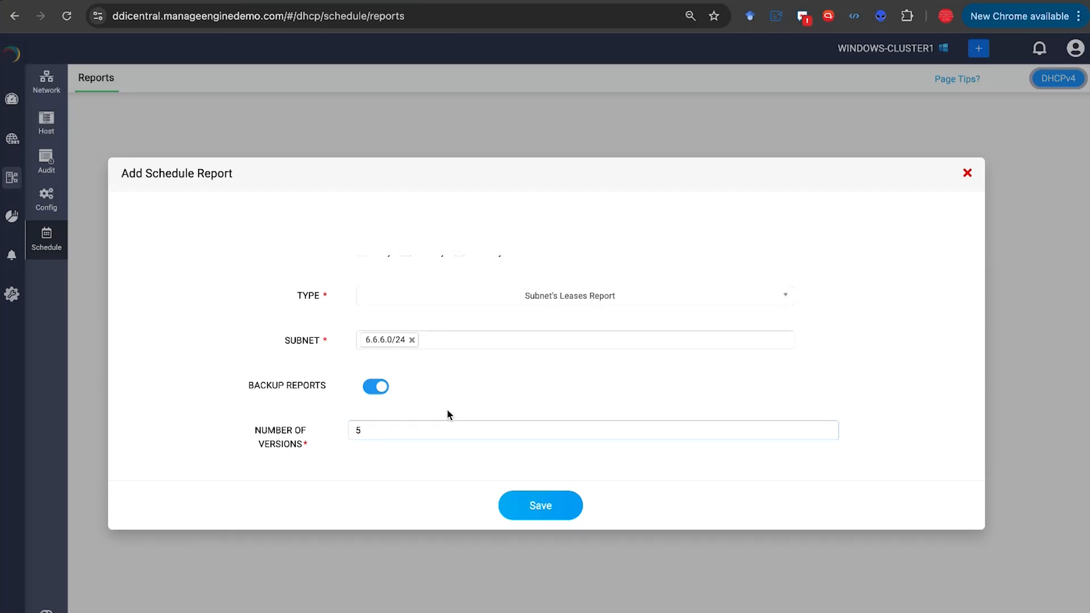
left_click(967, 173)
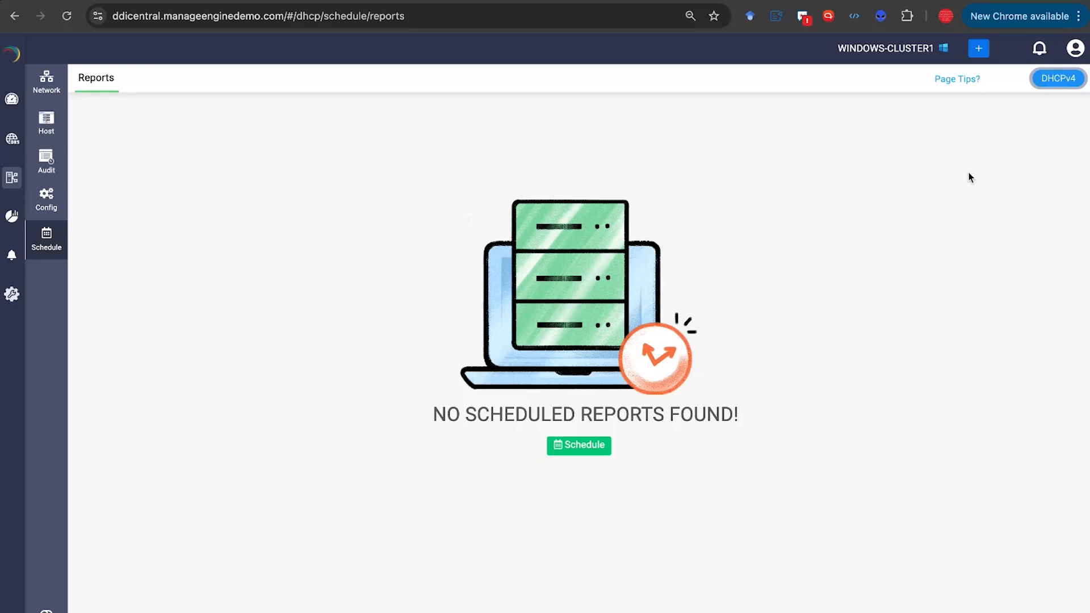
Step: View the IPAM statistics, display the DHCP leases for subnet 100.100.100.0/24, and look at the available date ranges
mouse_move(17, 217)
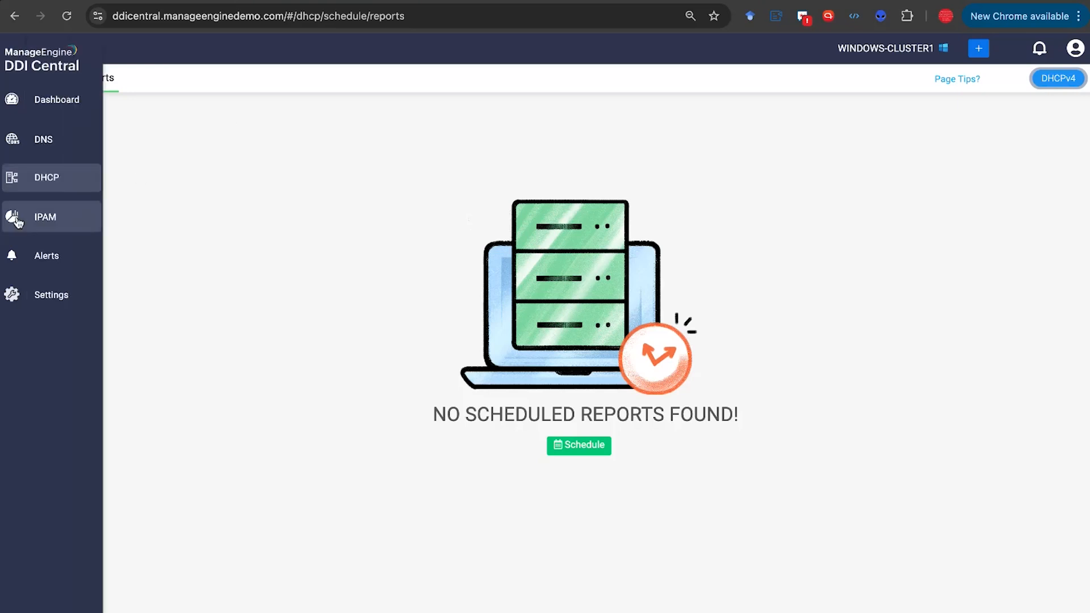
left_click(19, 221)
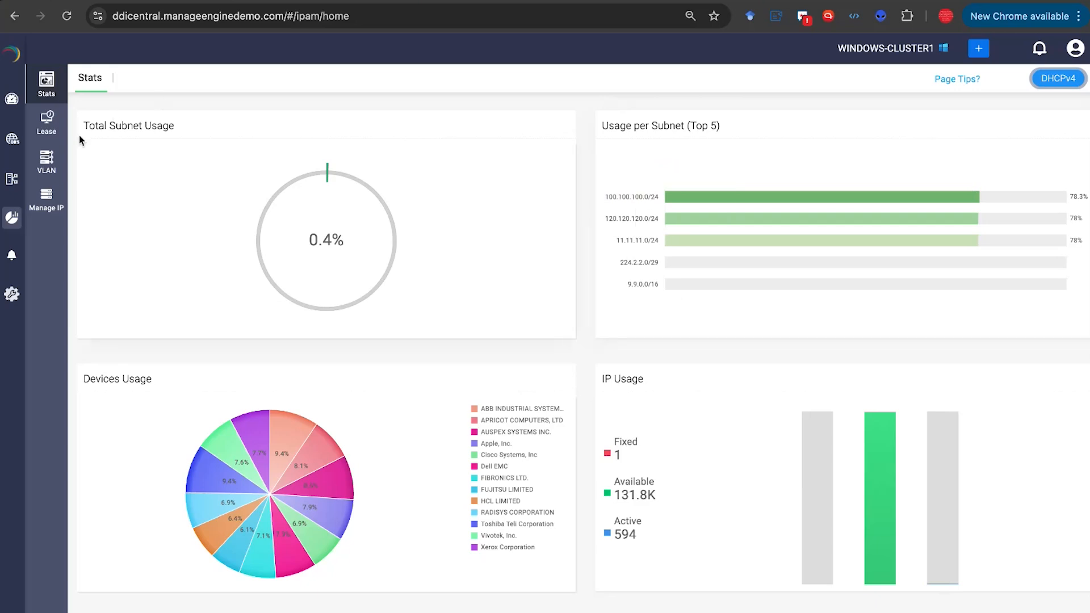
left_click(52, 133)
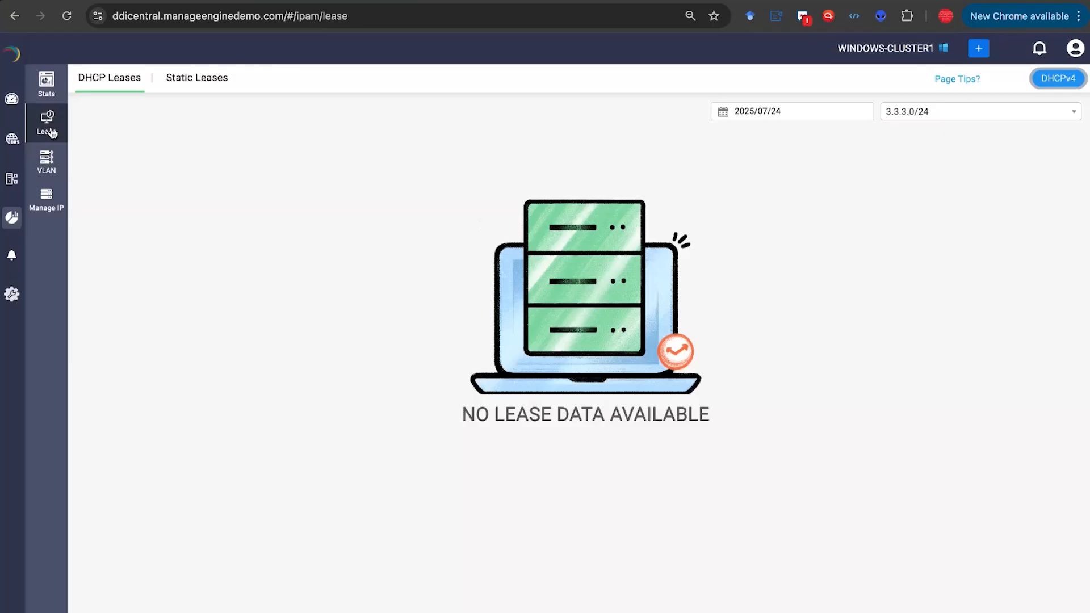
left_click(918, 112)
scroll(904, 221, "down", 3)
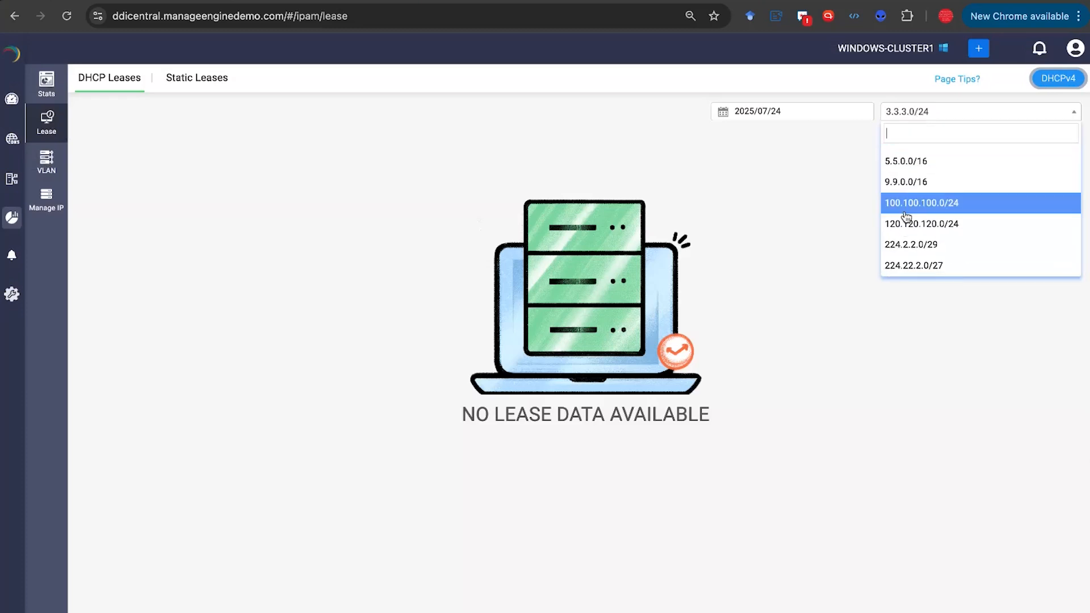
left_click(904, 204)
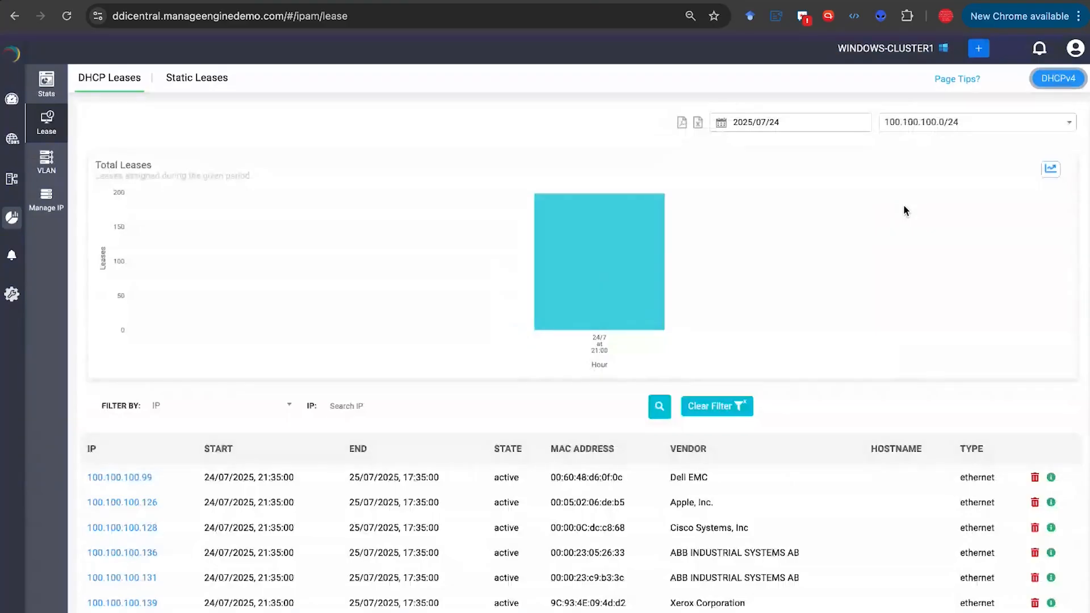
left_click(778, 122)
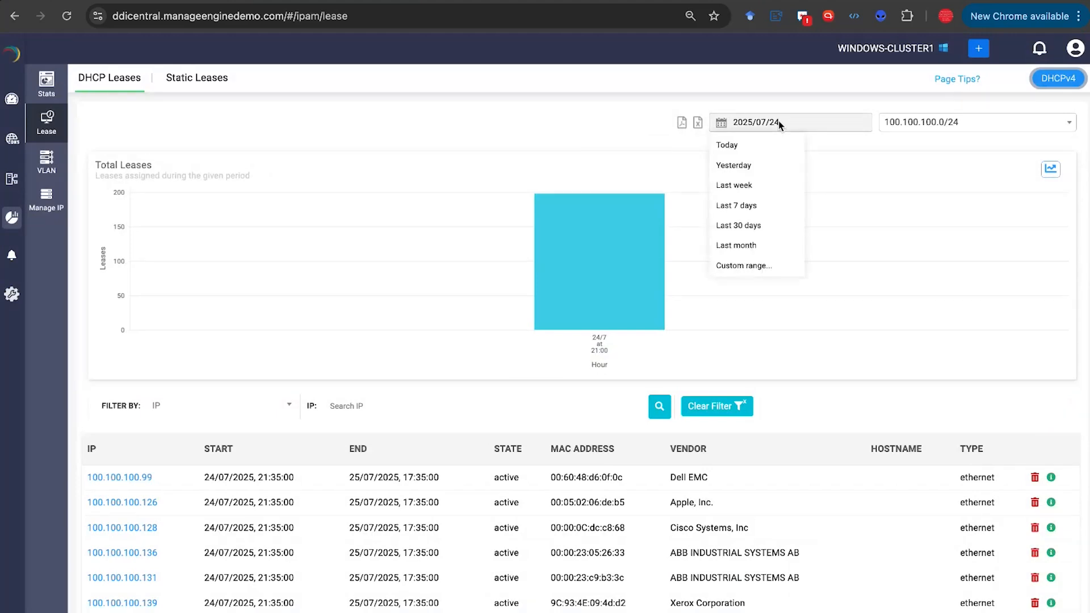
left_click(594, 118)
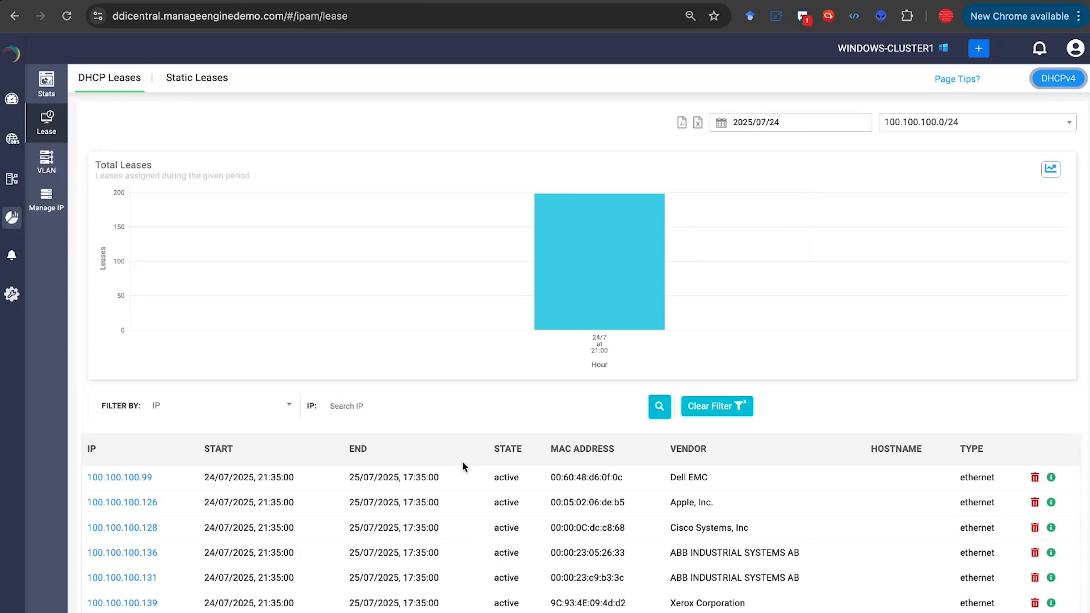
Step: Examine the lease history, DNS queries and devices usage for IP address 100.100.100.99
left_click(95, 479)
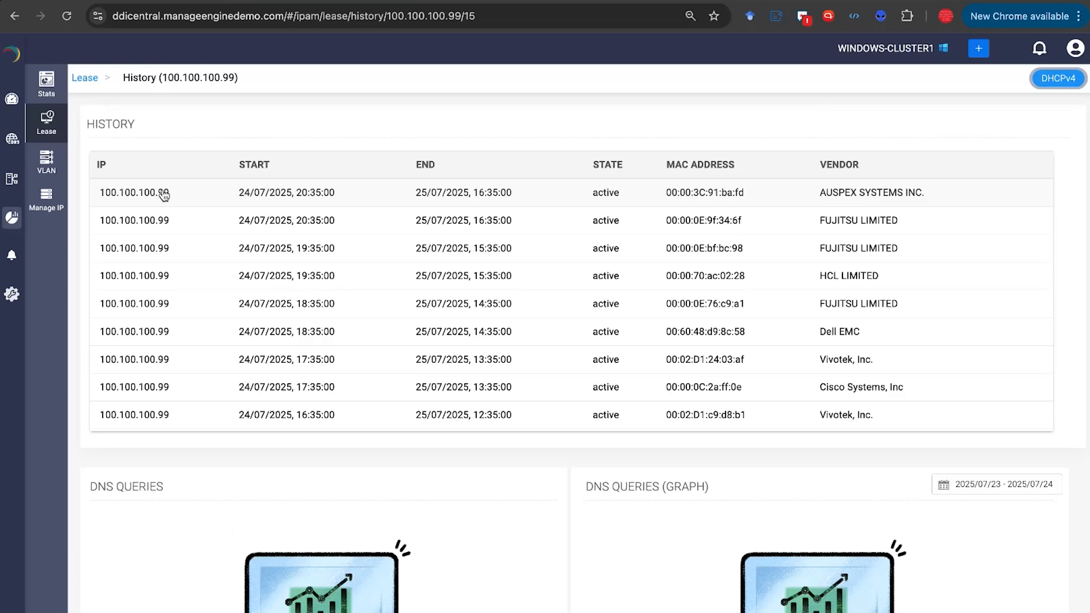
scroll(274, 316, "down", 10)
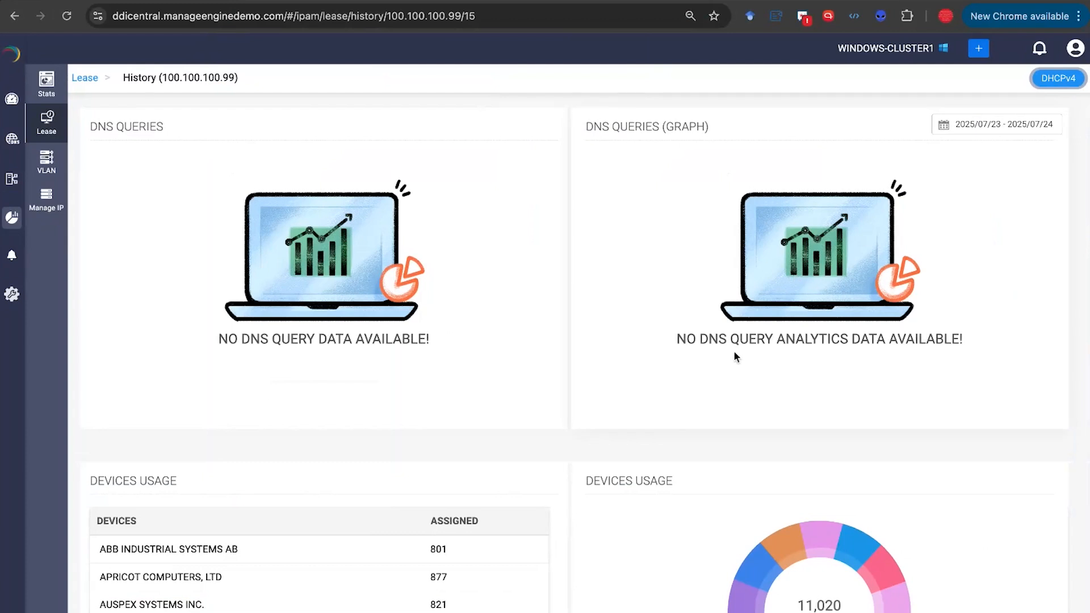
scroll(734, 353, "down", 3)
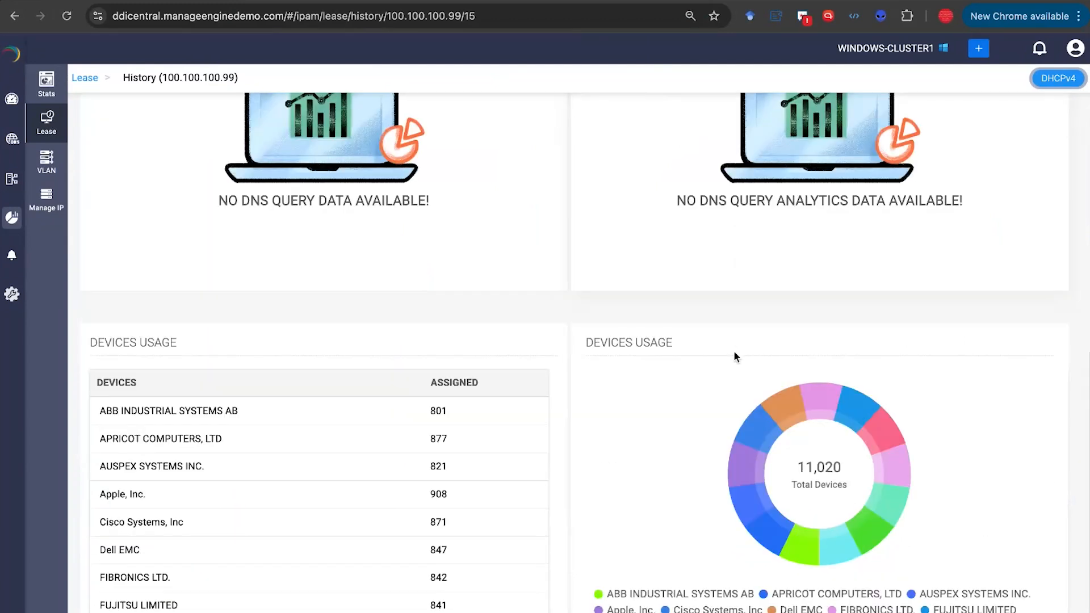
scroll(734, 349, "down", 1)
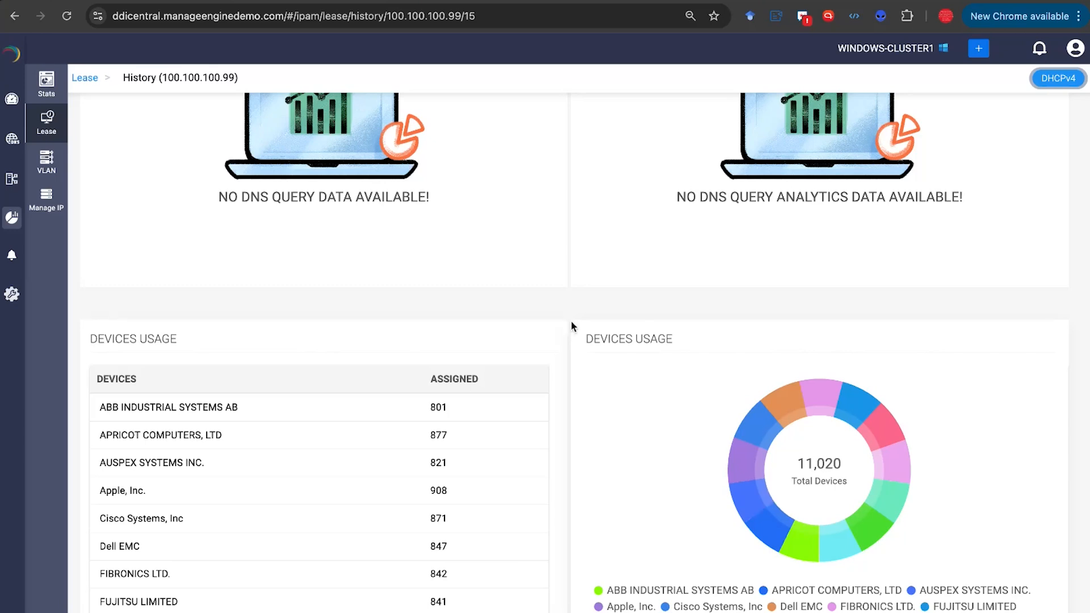
scroll(573, 325, "up", 5)
scroll(571, 326, "up", 4)
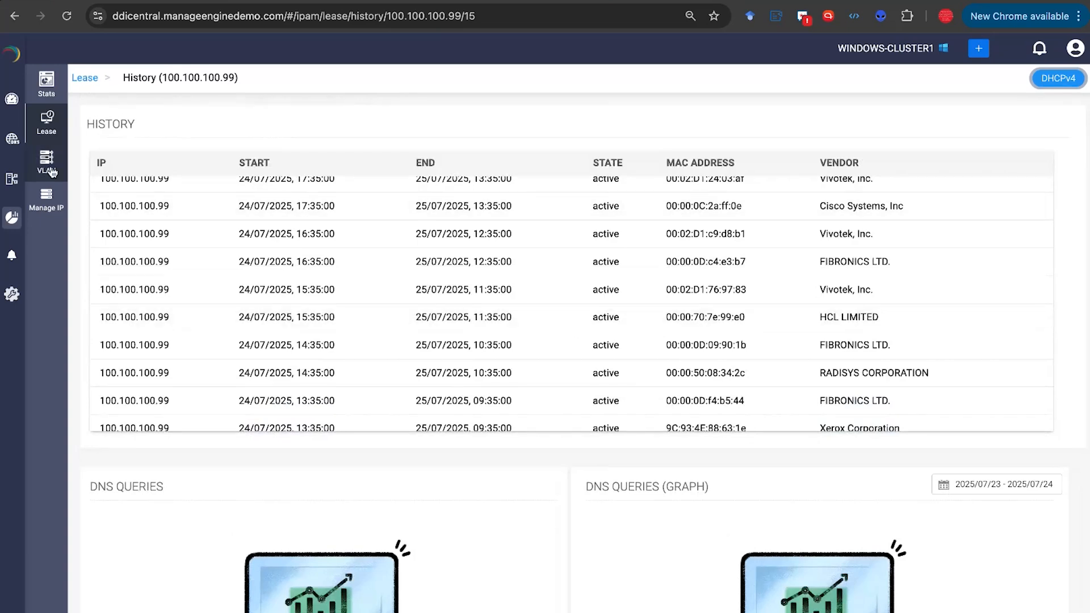
Step: Return to the lease overview and view the static leases
left_click(47, 120)
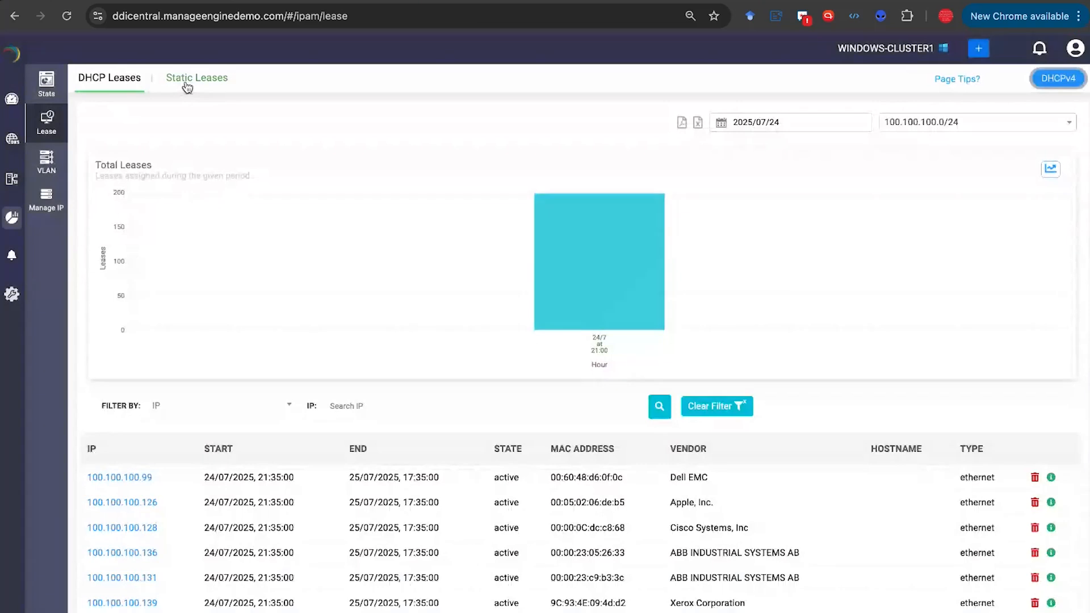
left_click(187, 87)
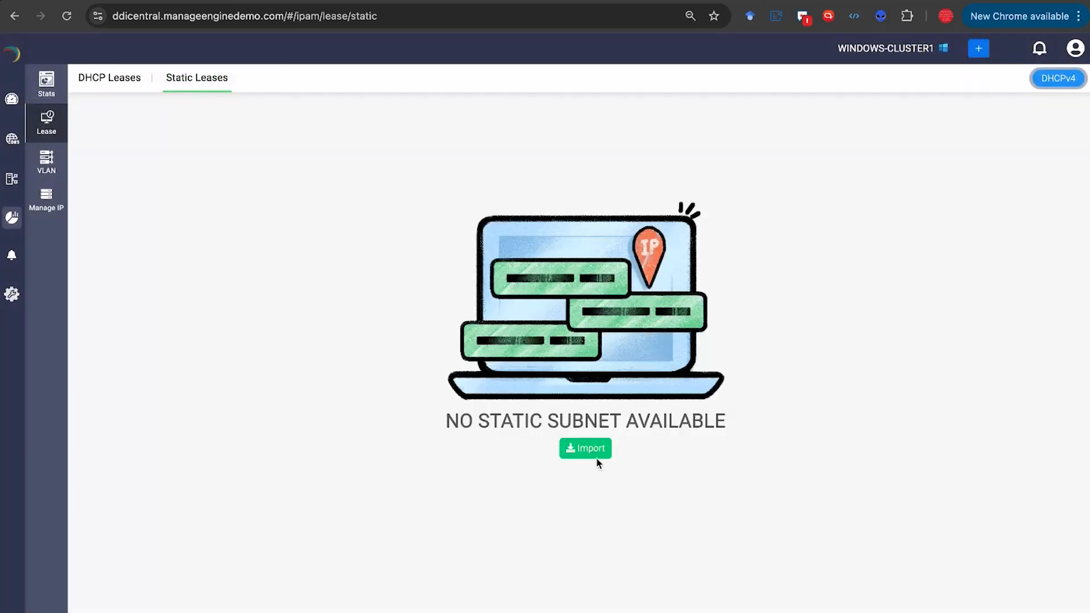